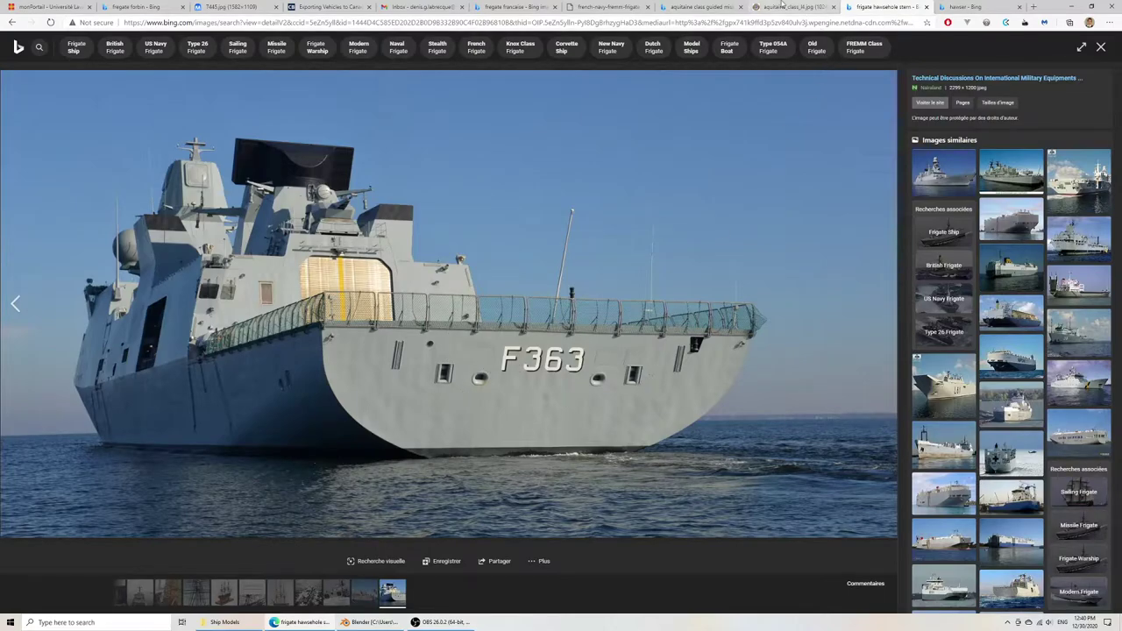
Browse the frigate image results and return to the F363 stern photo.
click(781, 6)
click(698, 7)
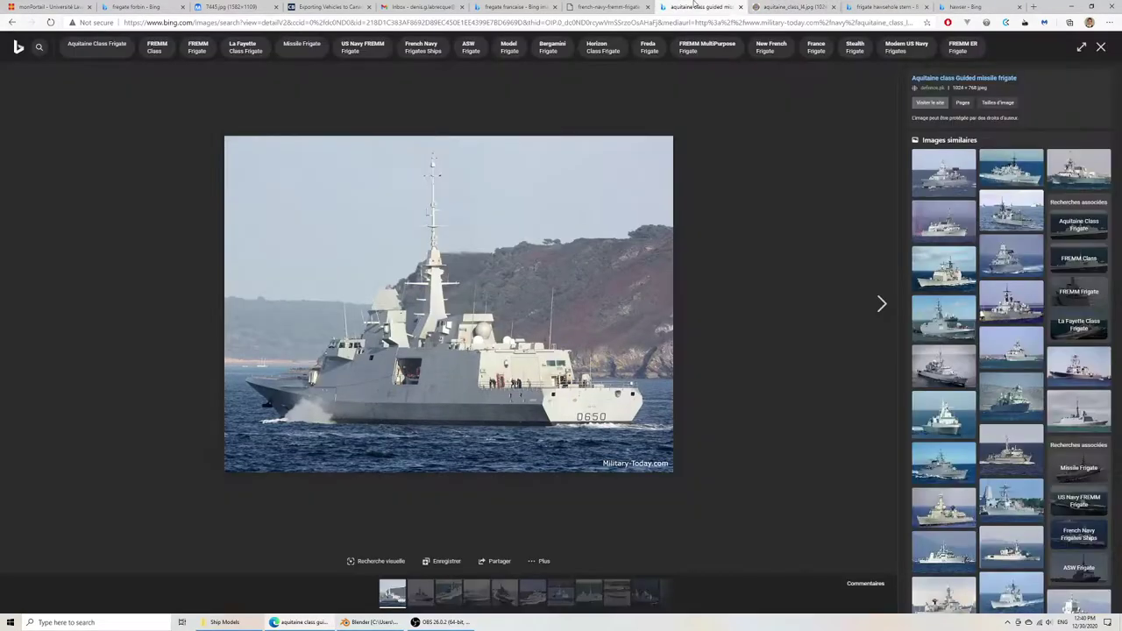
click(603, 7)
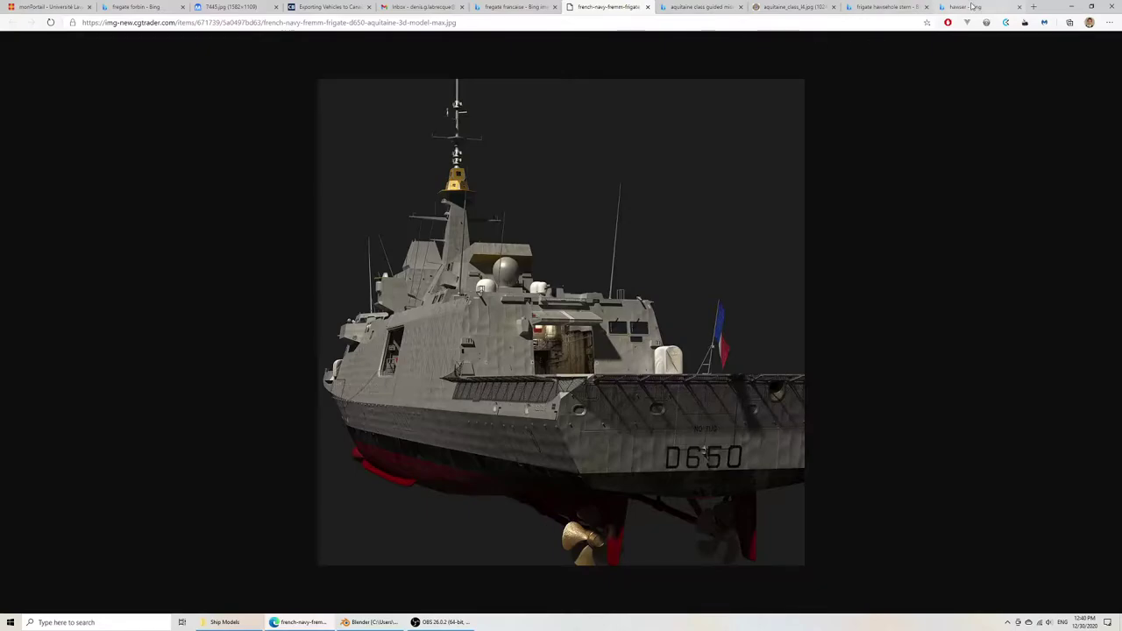
click(514, 7)
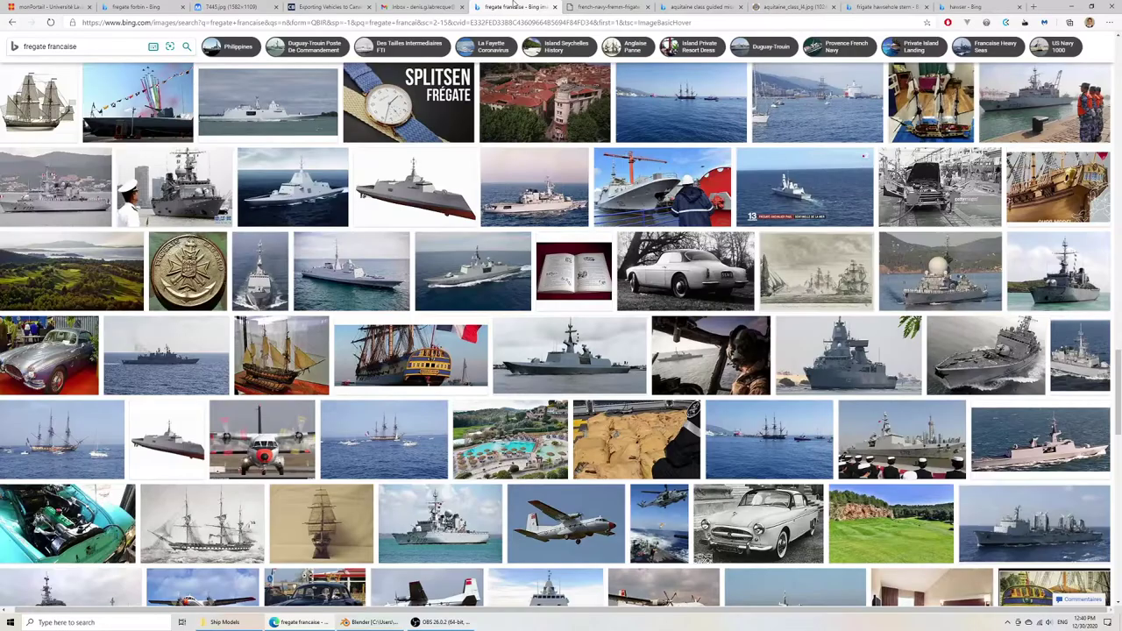
click(603, 6)
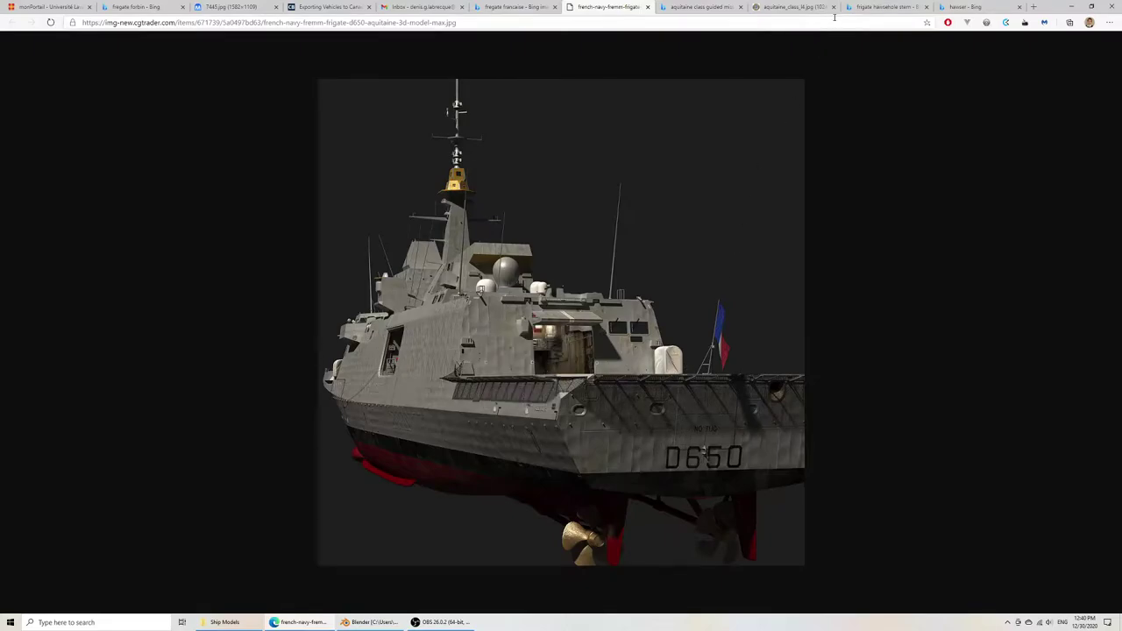
click(888, 6)
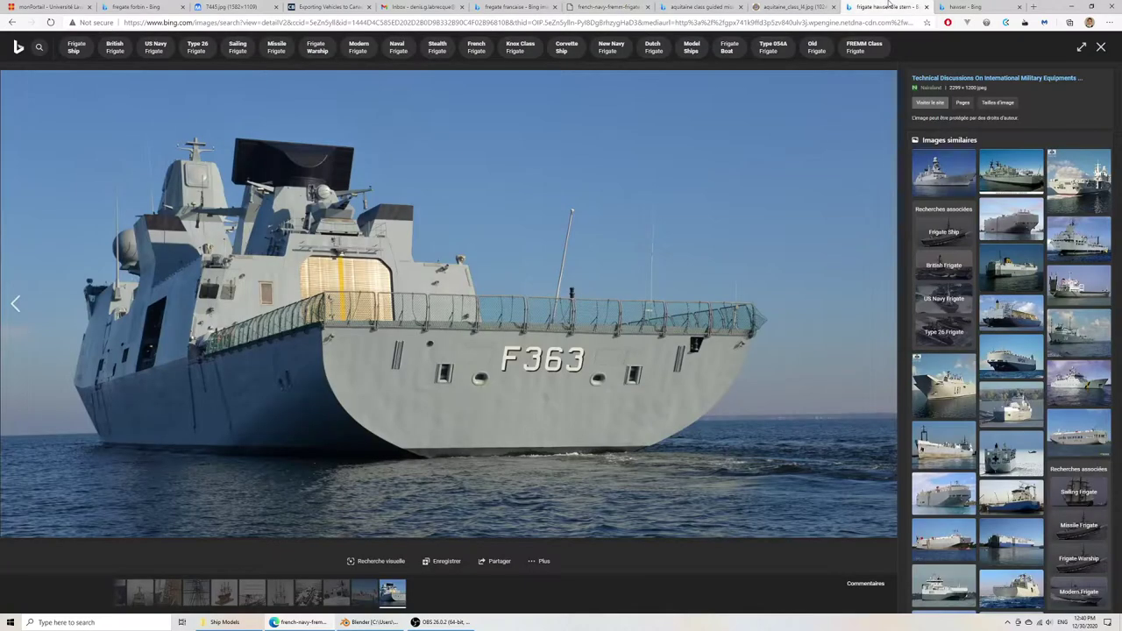
Open the F363 stern photo full size and choose Save image as.
click(444, 350)
right_click(436, 285)
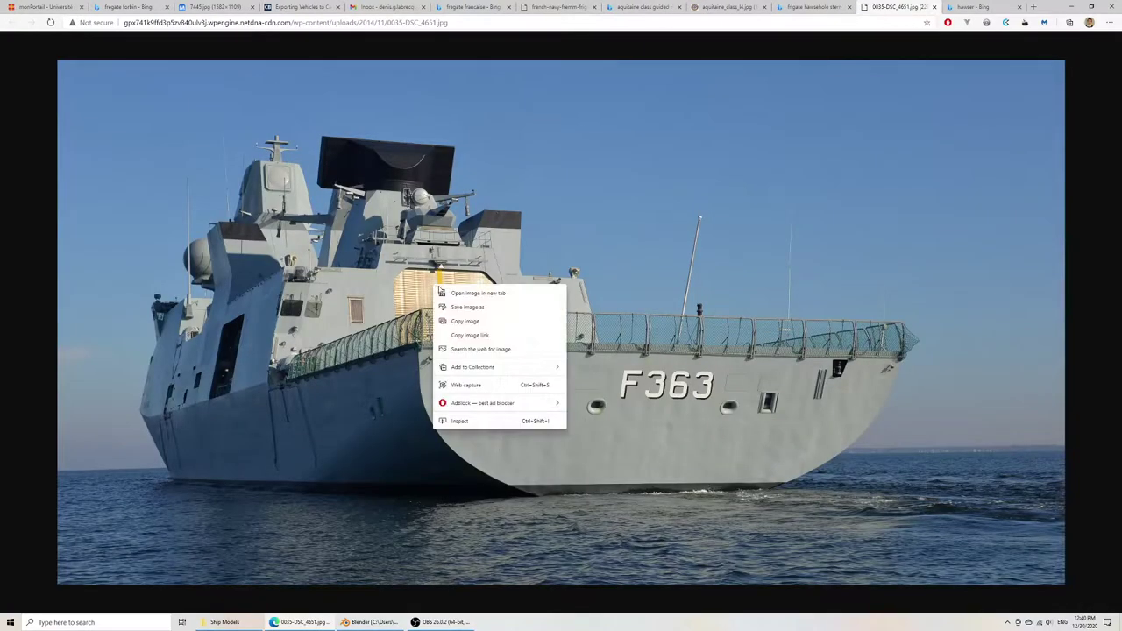
click(473, 306)
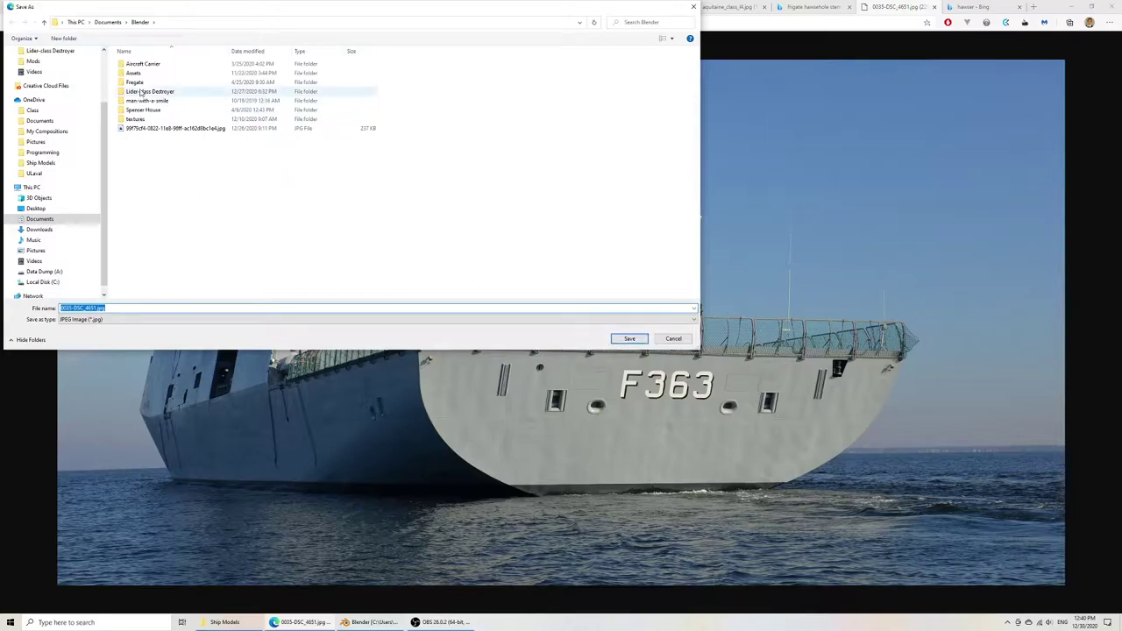
scroll(87, 193, down, 1)
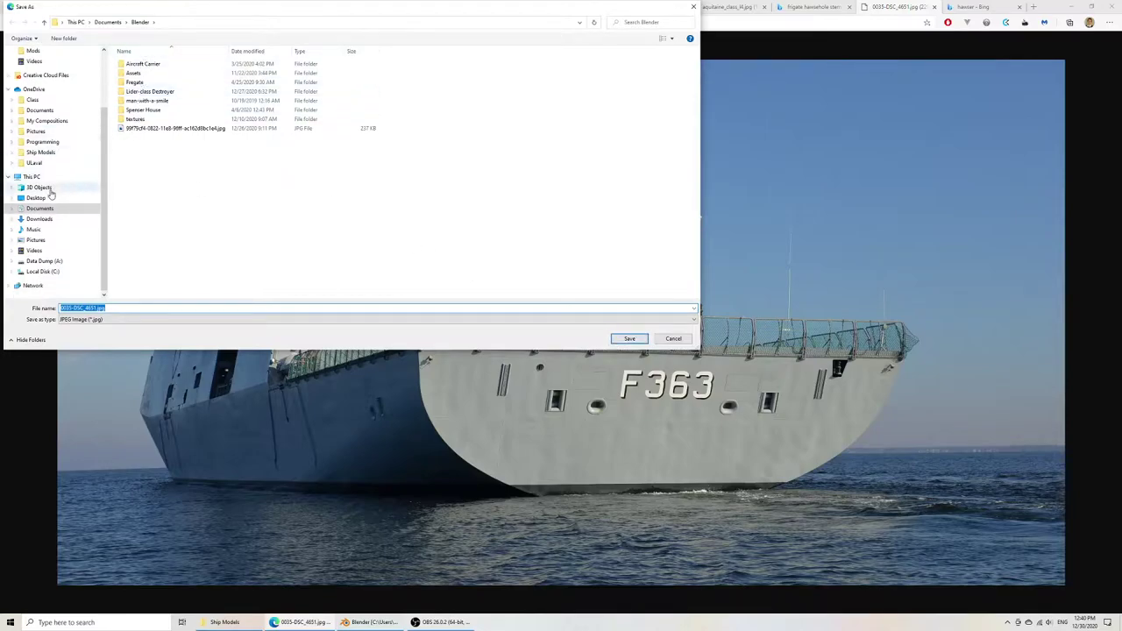
Create and delete a stray folder, then pick OneDrive as the save location.
click(63, 39)
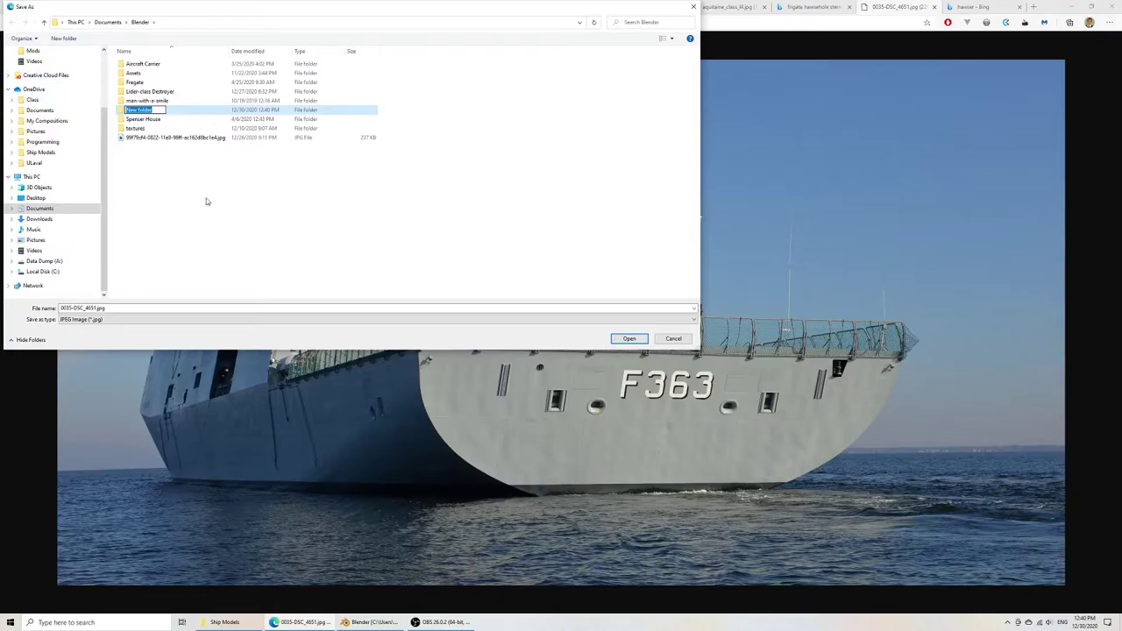
click(204, 171)
right_click(151, 111)
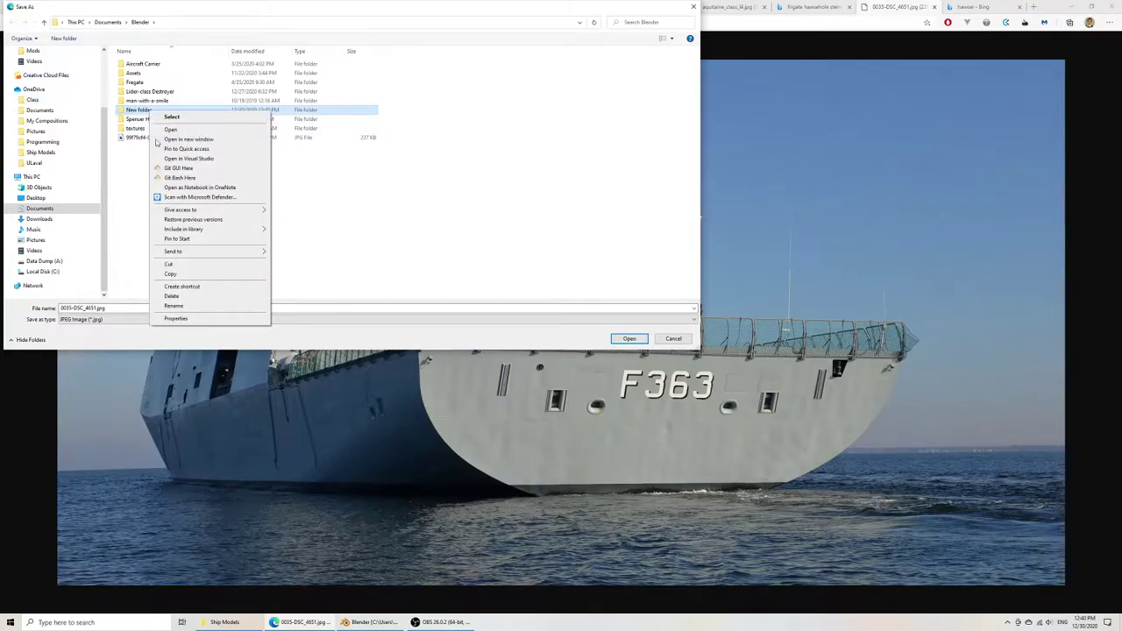
click(174, 296)
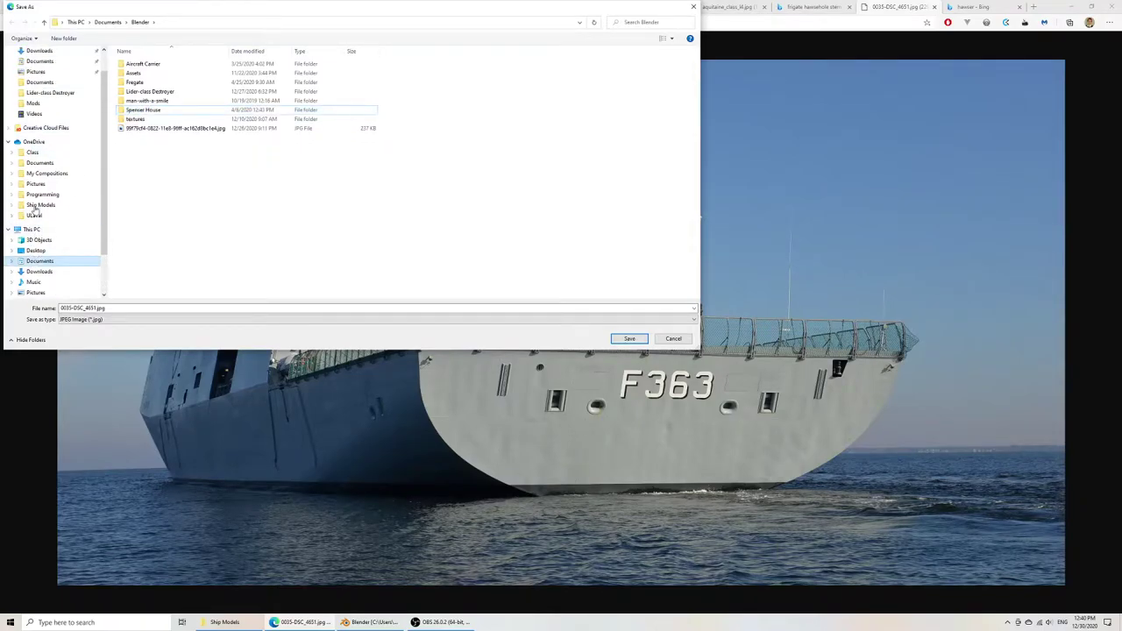
scroll(35, 158, up, 3)
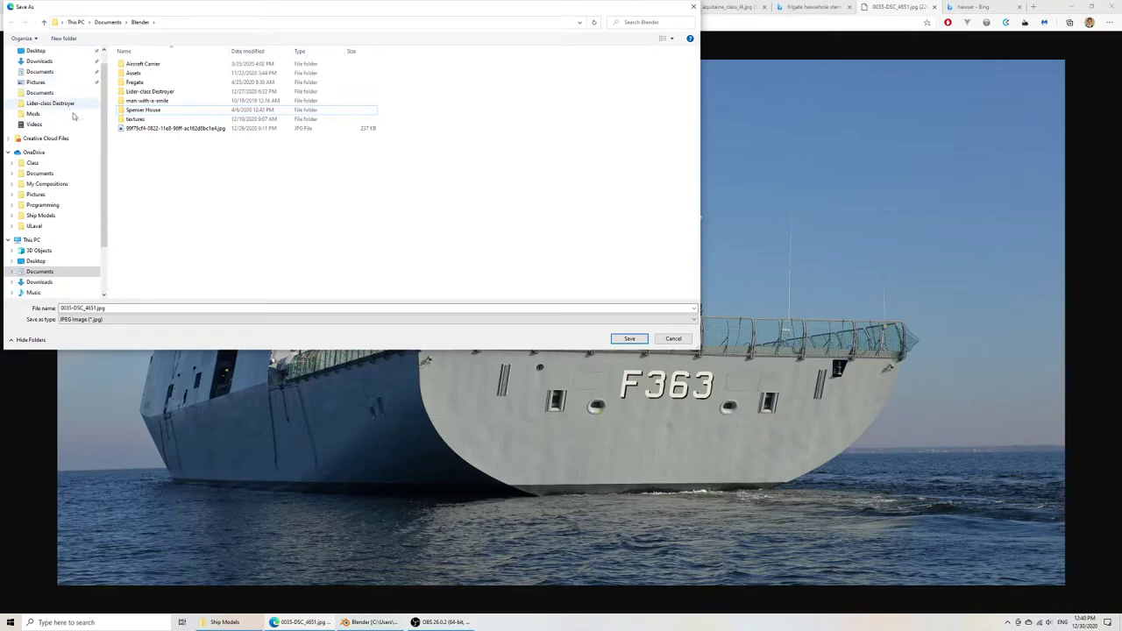
scroll(48, 97, down, 3)
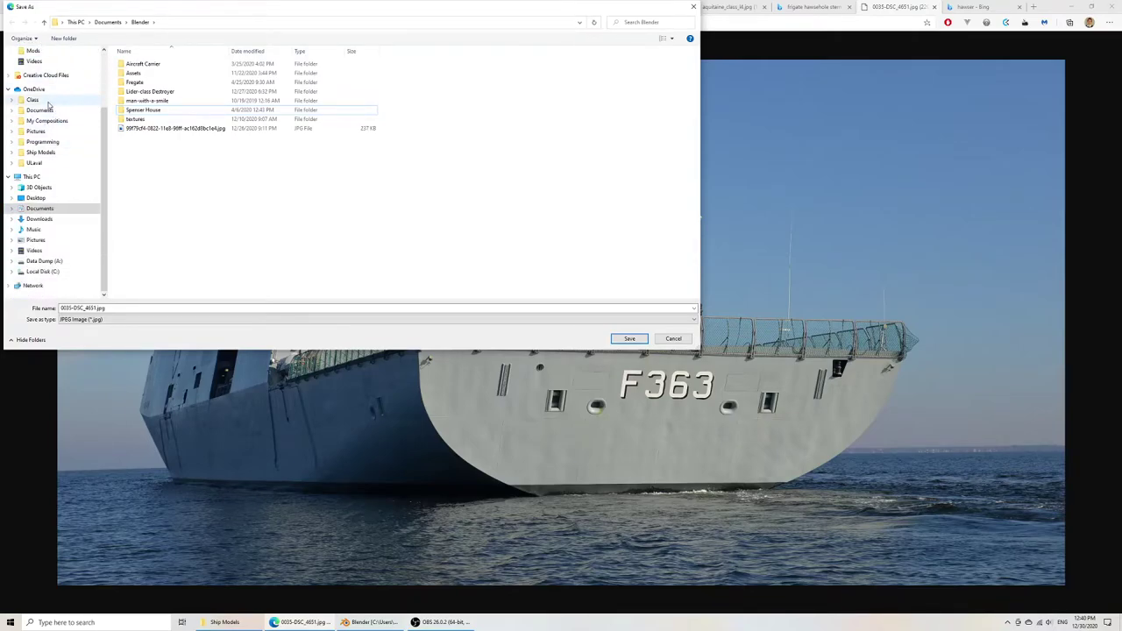
click(39, 162)
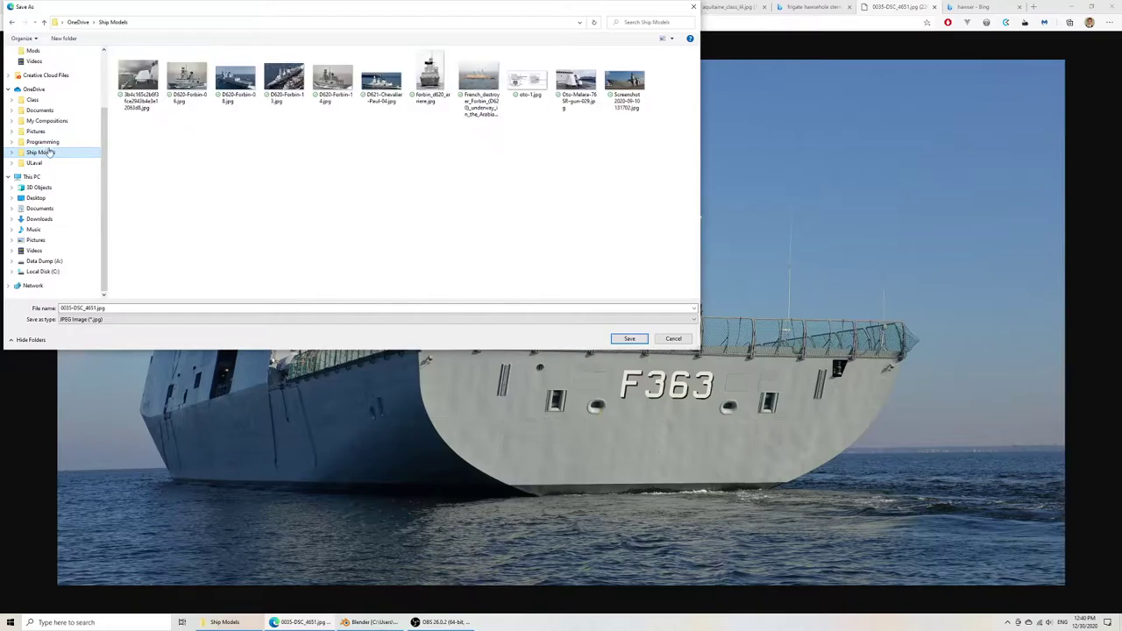
Save the photo into Ship Models and drag the jpg into Blender's viewport.
click(629, 338)
click(368, 622)
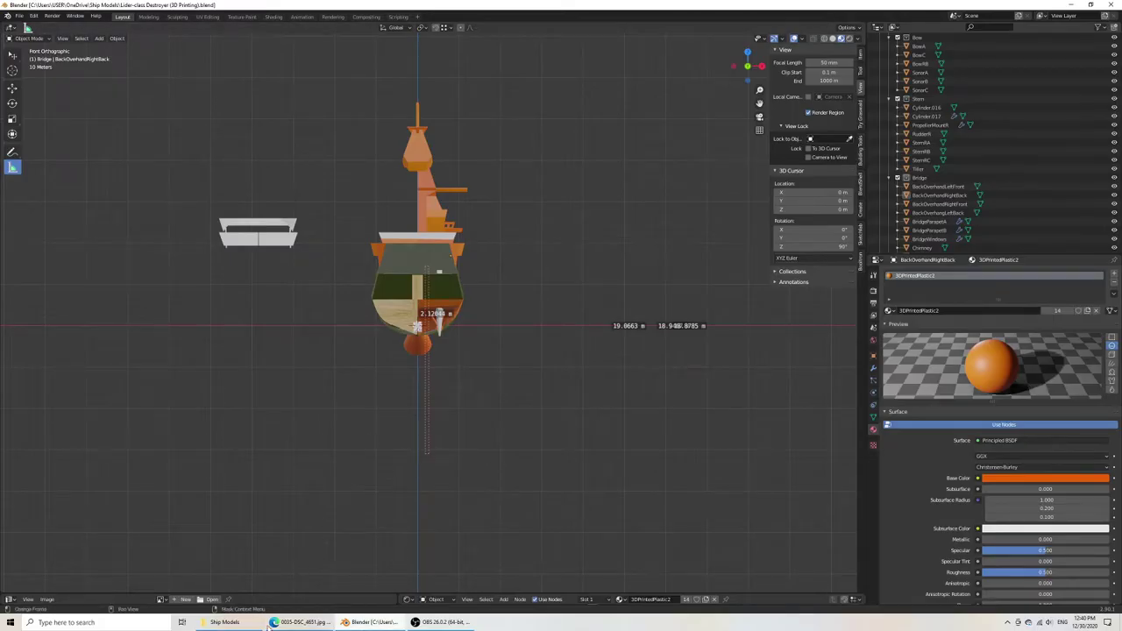
click(224, 623)
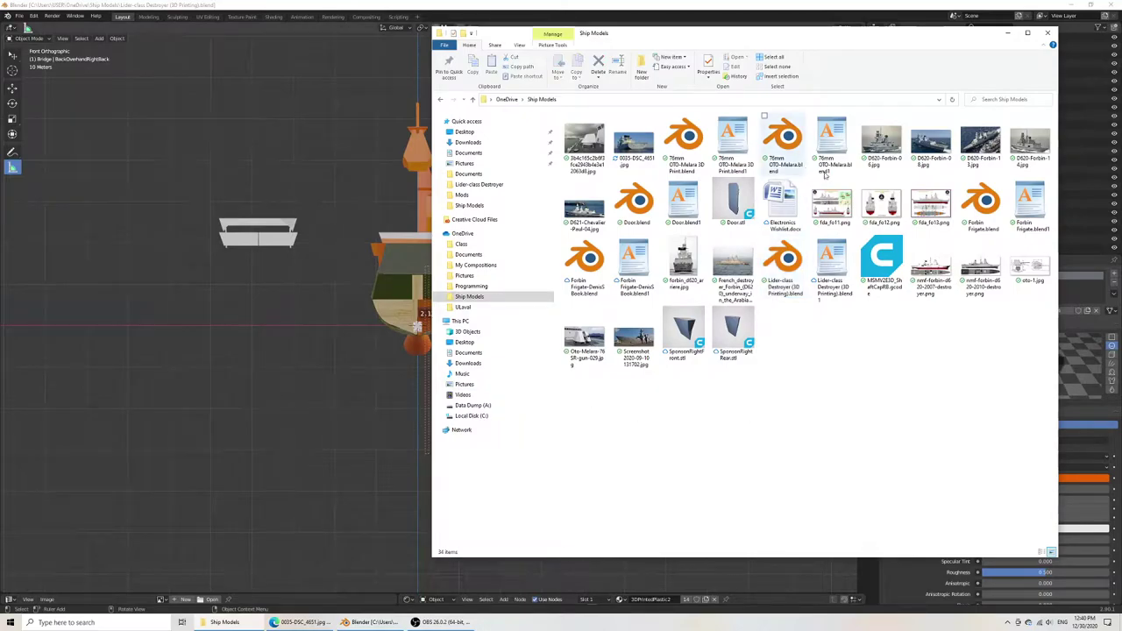
click(631, 142)
drag(193, 375, 191, 370)
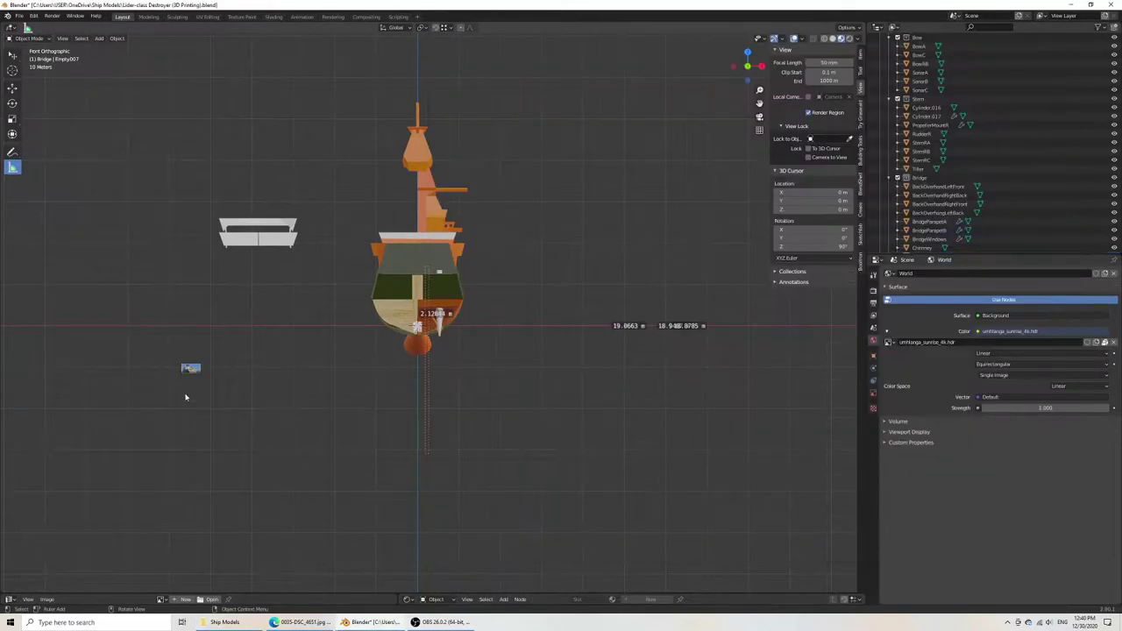
click(191, 370)
Scale the reference image up and move it to the right of the hull.
key(s)
click(329, 313)
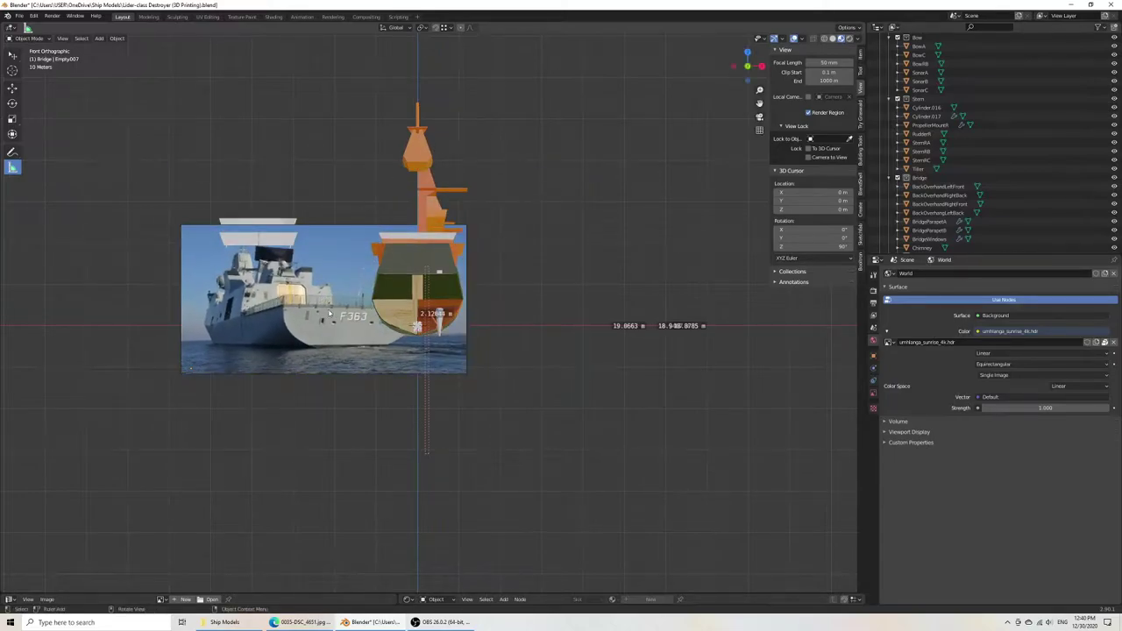
drag(211, 359, 523, 326)
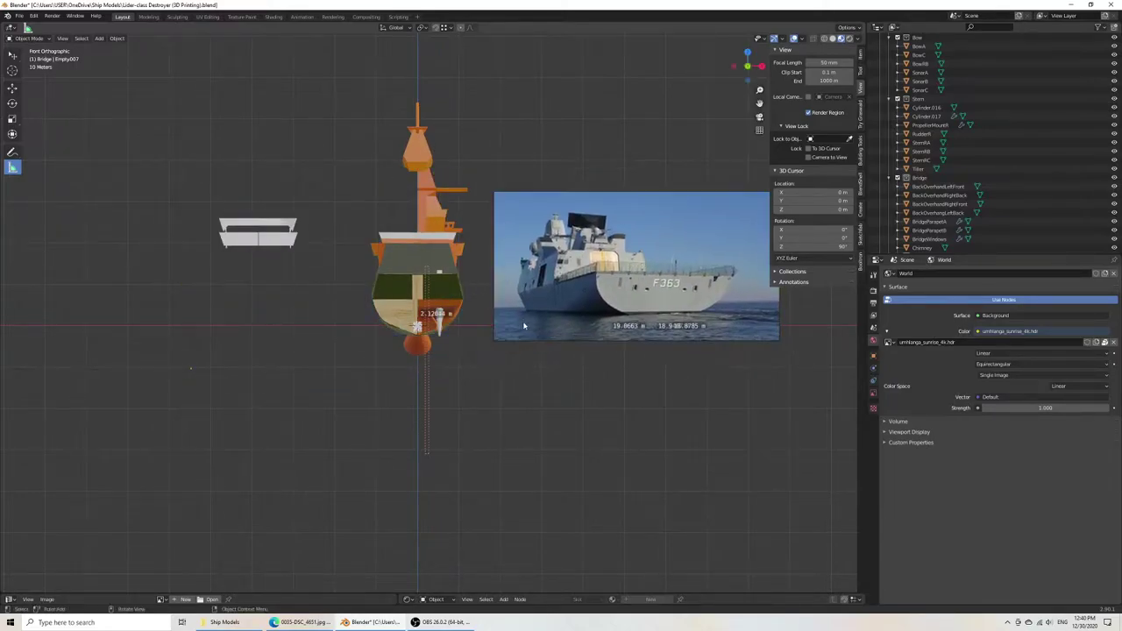
scroll(456, 351, up, 3)
scroll(421, 446, up, 3)
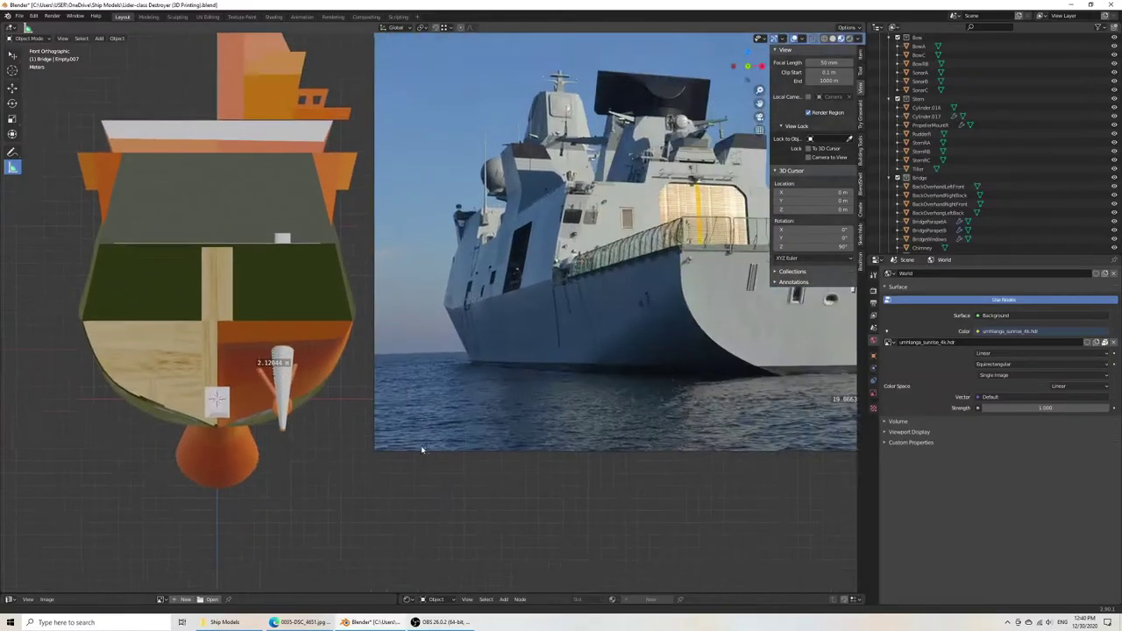
scroll(421, 449, up, 2)
scroll(362, 364, down, 5)
shift+middle_drag(362, 365, 427, 367)
scroll(636, 367, up, 3)
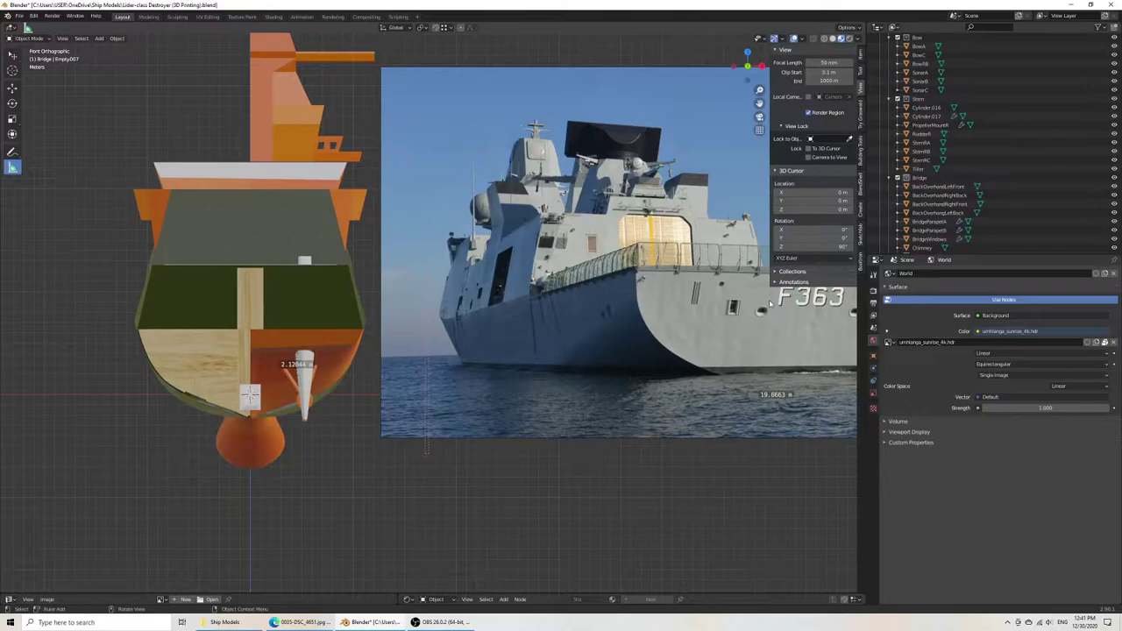
Add a circle mesh to the scene with Shift+A.
scroll(433, 312, down, 2)
key(shift+a)
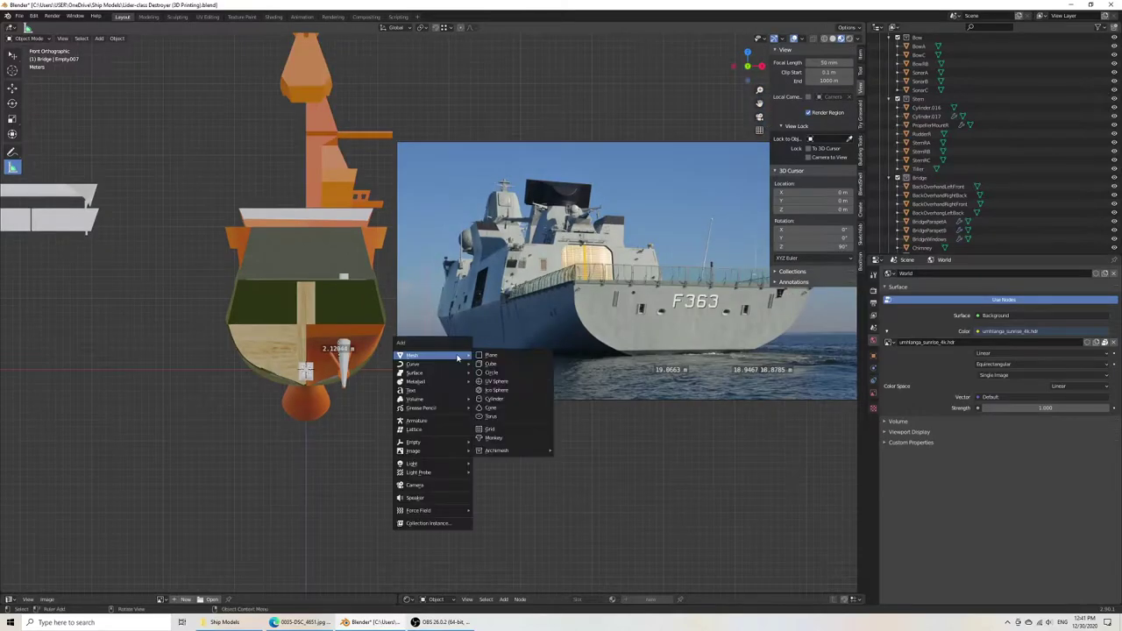
click(497, 375)
scroll(456, 368, down, 2)
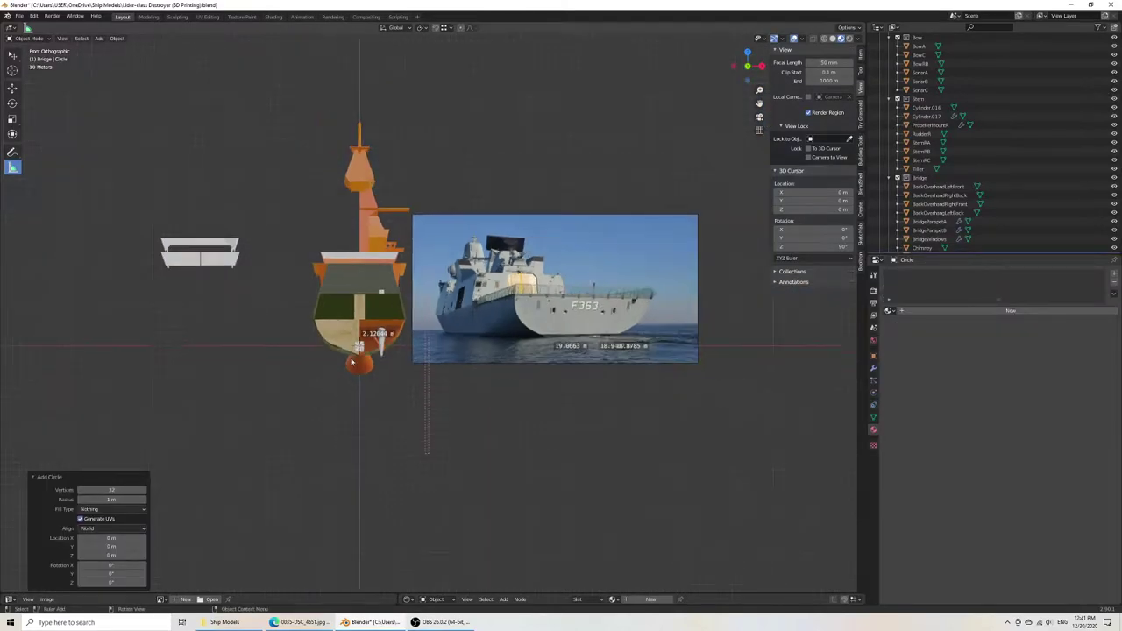
scroll(351, 363, down, 2)
Switch the viewport to wireframe shading and orbit to a low side view.
mouse_move(313, 363)
middle_down()
mouse_move(397, 369)
mouse_move(376, 376)
middle_up()
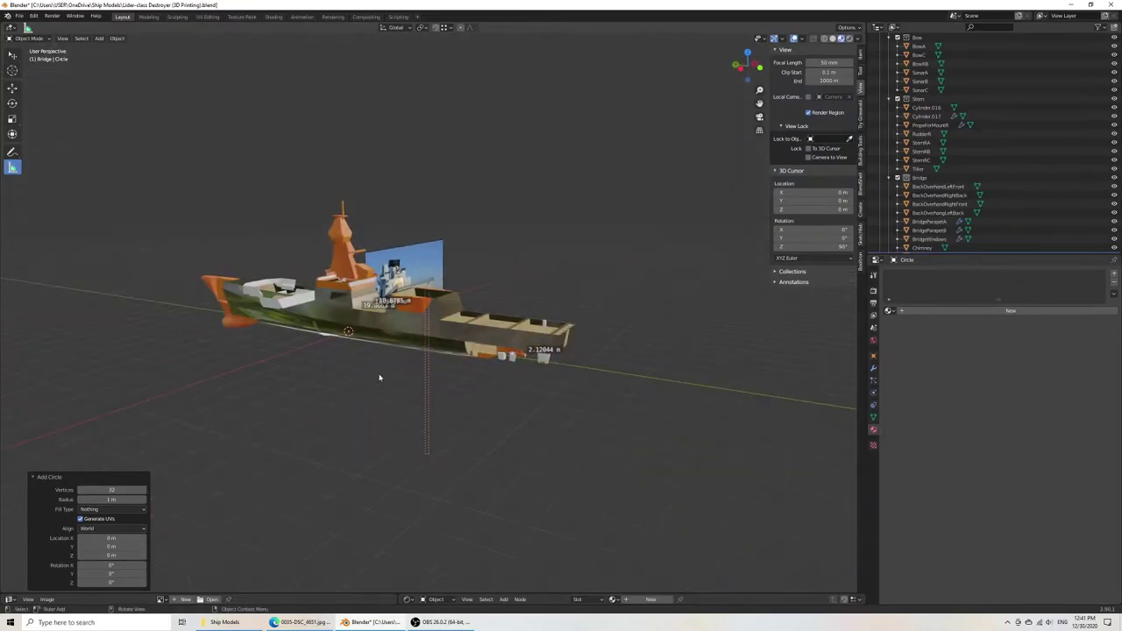
key(z)
click(307, 375)
scroll(263, 368, up, 5)
mouse_move(201, 360)
middle_down()
mouse_move(363, 380)
mouse_move(371, 333)
mouse_move(381, 359)
mouse_move(431, 301)
mouse_move(433, 268)
mouse_move(396, 366)
mouse_move(400, 320)
mouse_move(402, 333)
middle_up()
Inspect the circle's vertices in Edit Mode from a tilted top view, then return to Object Mode.
key(Tab)
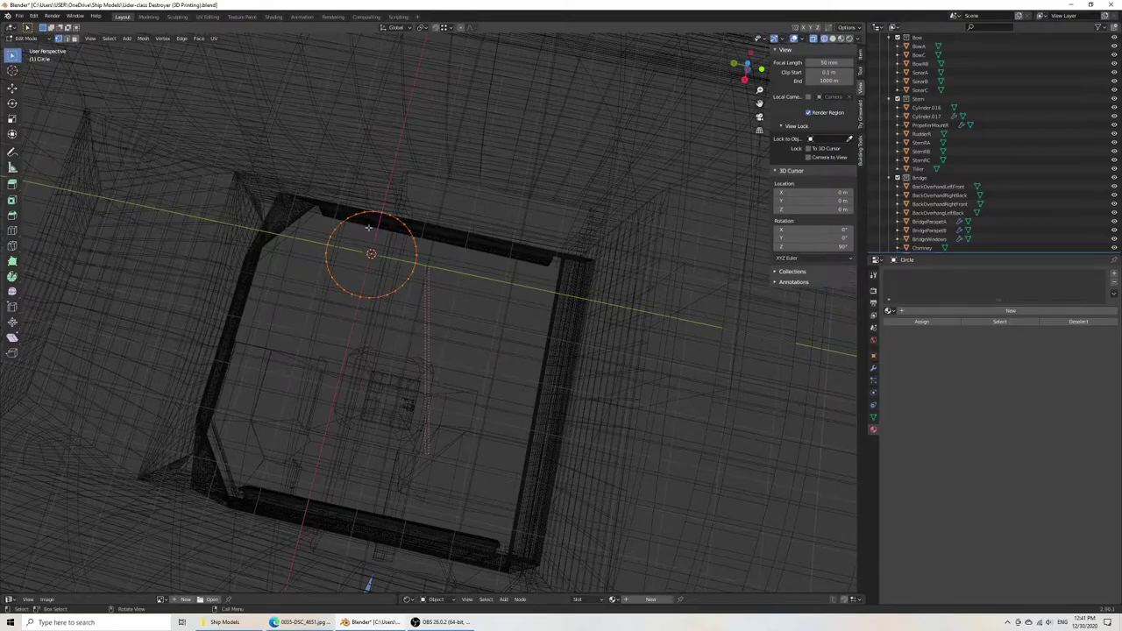
middle_drag(368, 227, 368, 323)
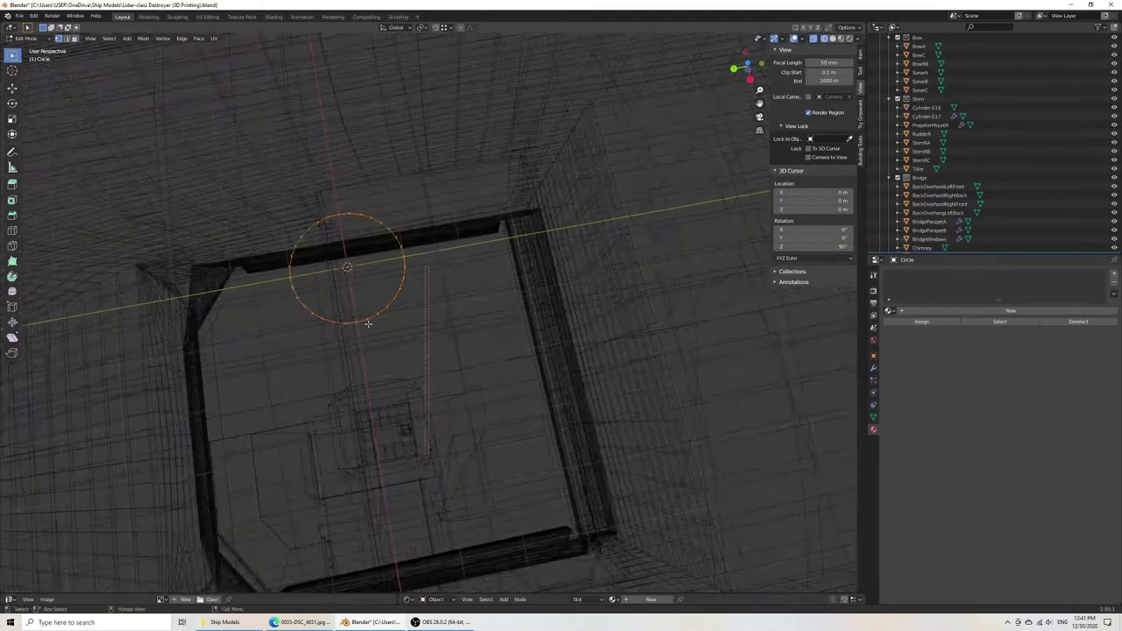
click(354, 322)
scroll(478, 272, up, 3)
key(Tab)
mouse_move(518, 275)
middle_down()
mouse_move(431, 368)
mouse_move(502, 382)
middle_up()
scroll(447, 368, up, 1)
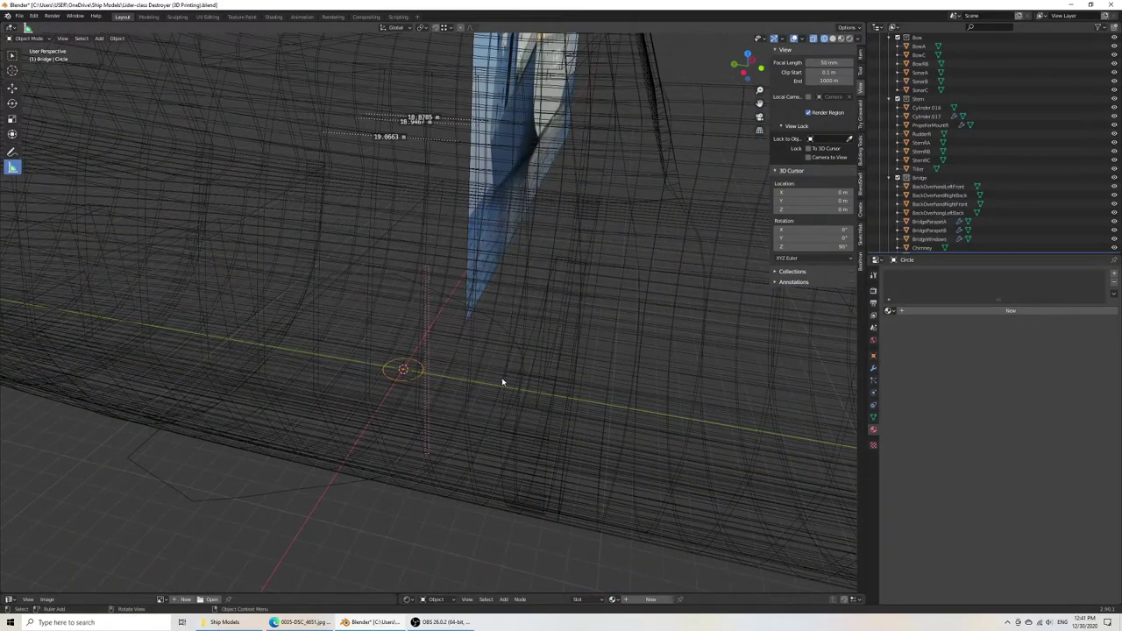
Rotate the circle 90° about the Y axis, cancelling a second Z rotation.
key(r)
key(y)
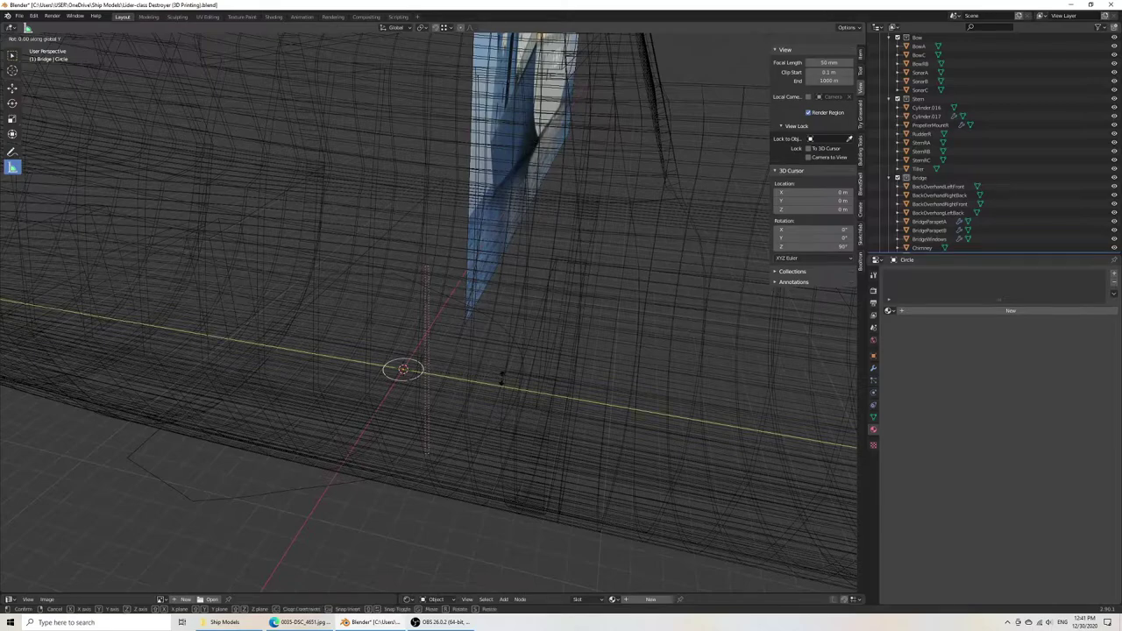
key(9)
key(0)
key(Return)
key(r)
key(z)
key(Escape)
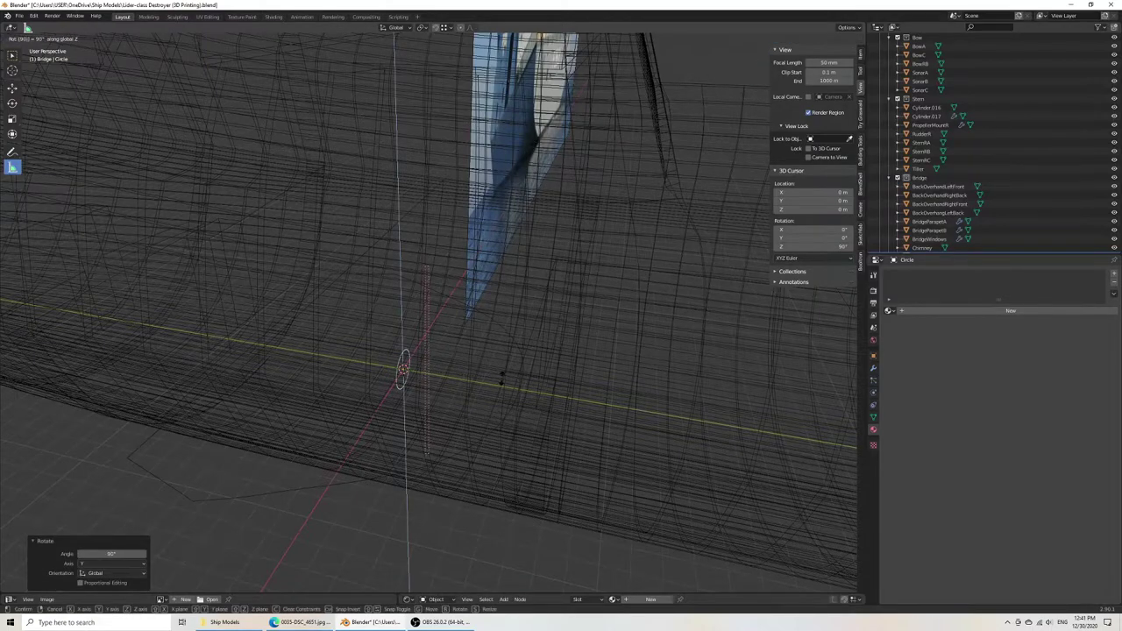
scroll(500, 380, down, 5)
scroll(491, 387, down, 3)
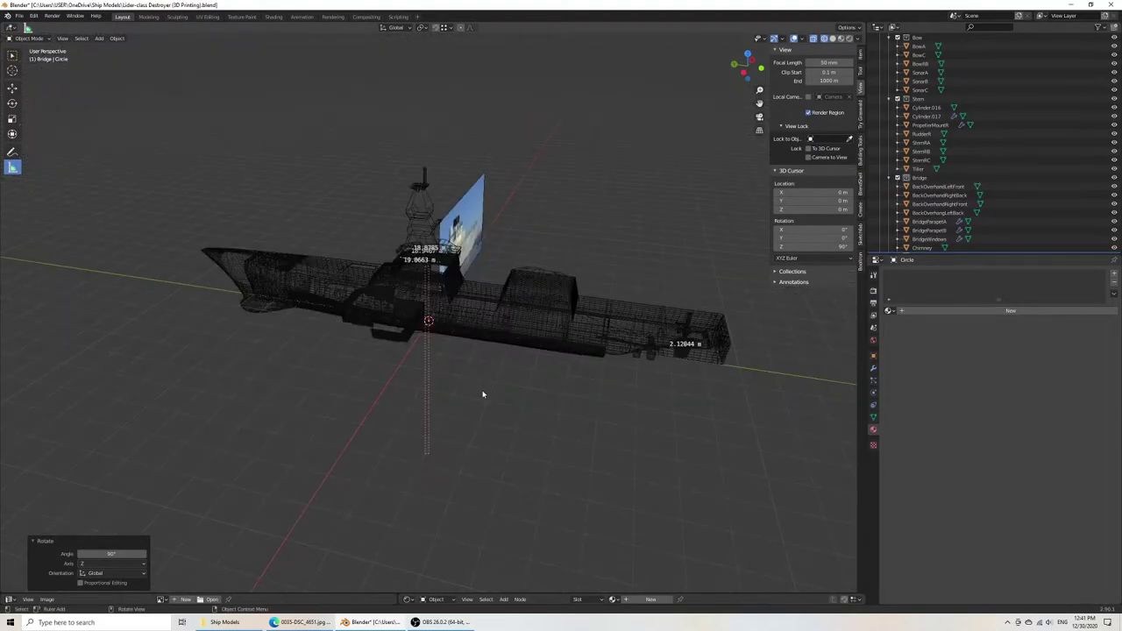
Move the reference photo along the Y axis beside the hull.
key(g)
key(y)
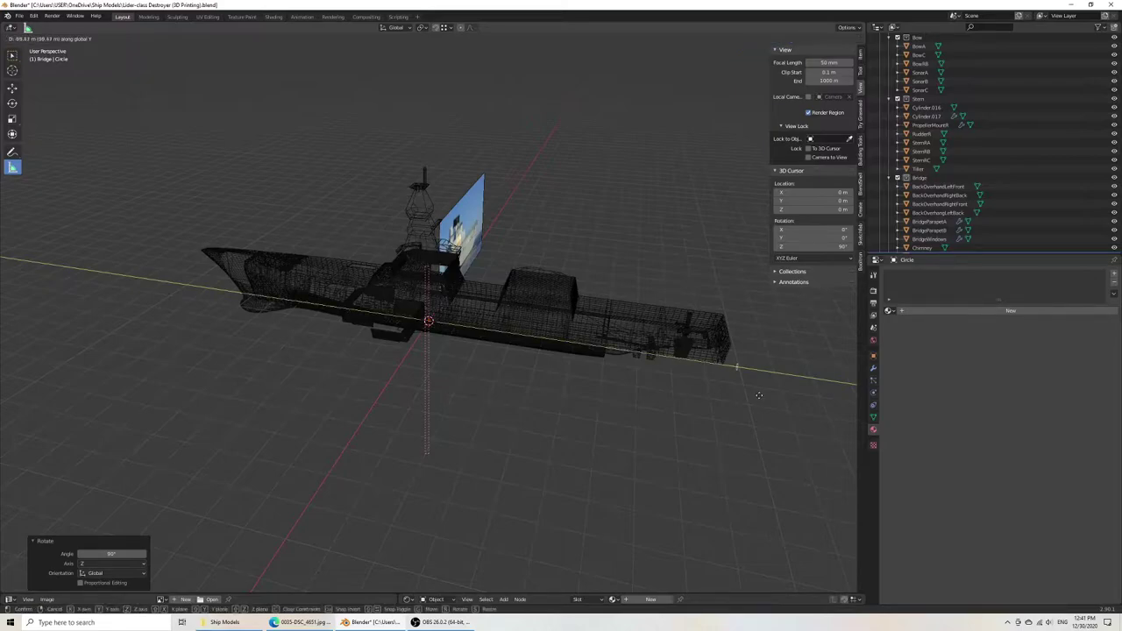
click(753, 412)
In front orthographic solid view, reposition the photo to bring the hawsehole into view.
key(KP_1)
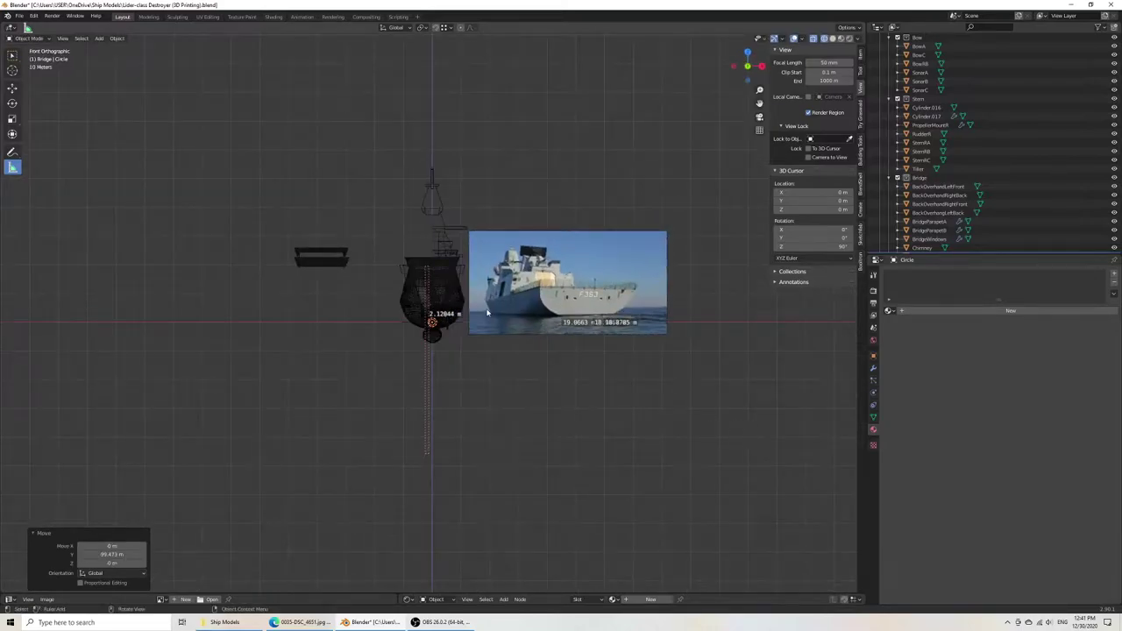
scroll(487, 312, up, 8)
key(shift+z)
shift+middle_drag(611, 386, 378, 368)
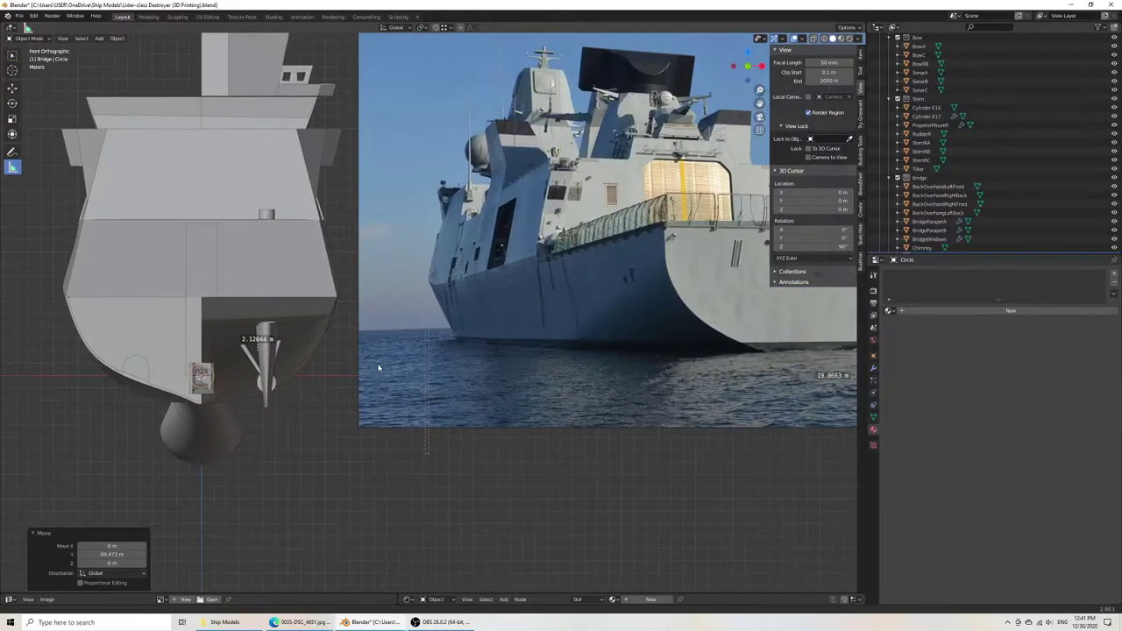
scroll(383, 365, down, 3)
scroll(298, 395, down, 2)
key(g)
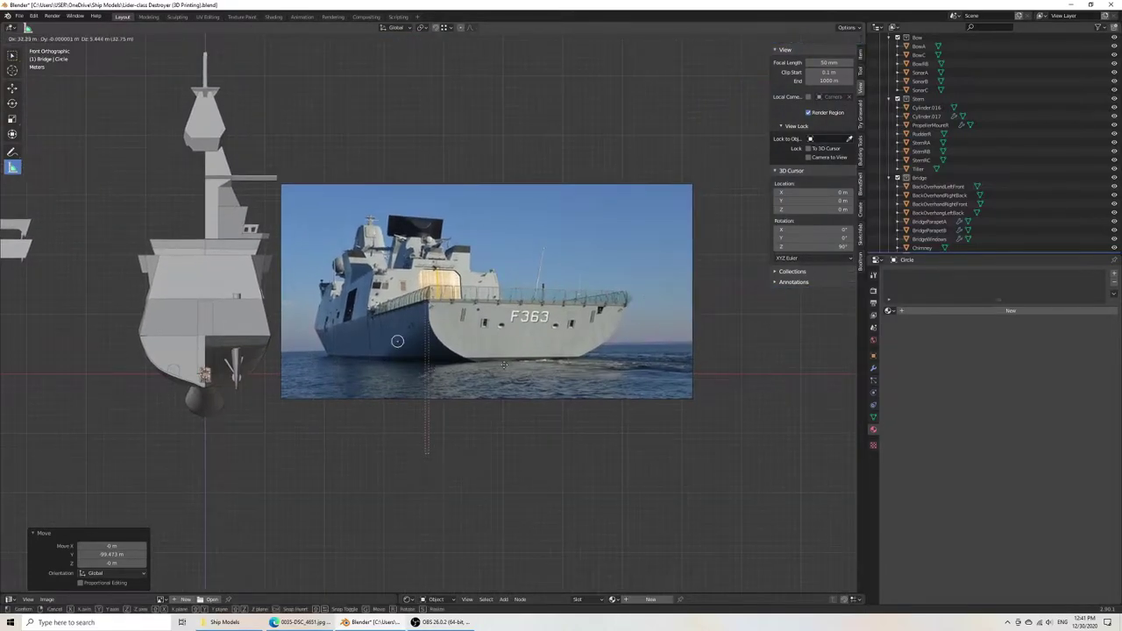
click(580, 352)
scroll(577, 355, up, 5)
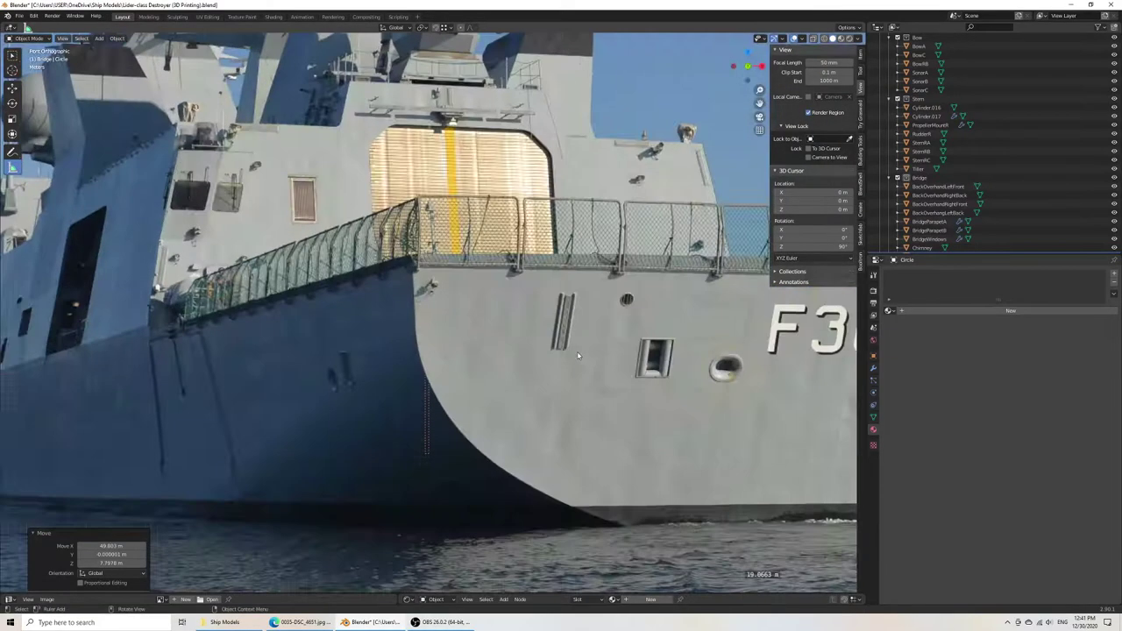
shift+middle_drag(577, 354, 404, 319)
scroll(403, 319, up, 4)
In Edit Mode, select all the circle's vertices, then deselect its left half.
key(Tab)
key(c)
shift+middle_drag(438, 405, 433, 287)
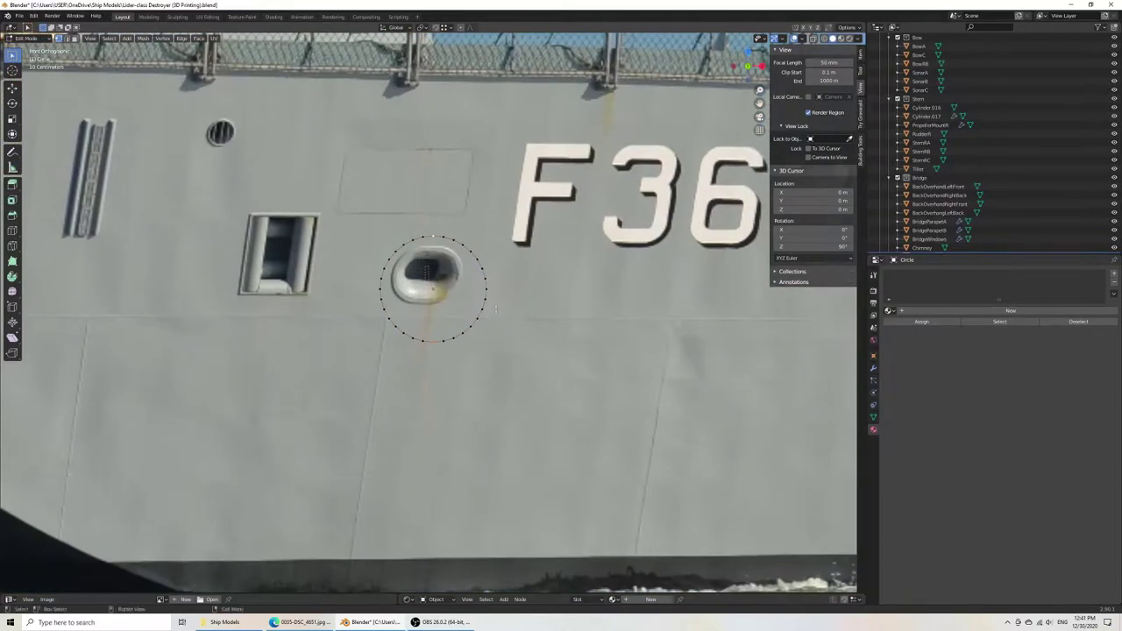
right_click(492, 317)
key(Escape)
key(a)
ctrl+drag(368, 226, 426, 351)
shift+middle_drag(426, 271, 360, 307)
Scale and move the selected half circle to stretch the circle into an oval.
key(s)
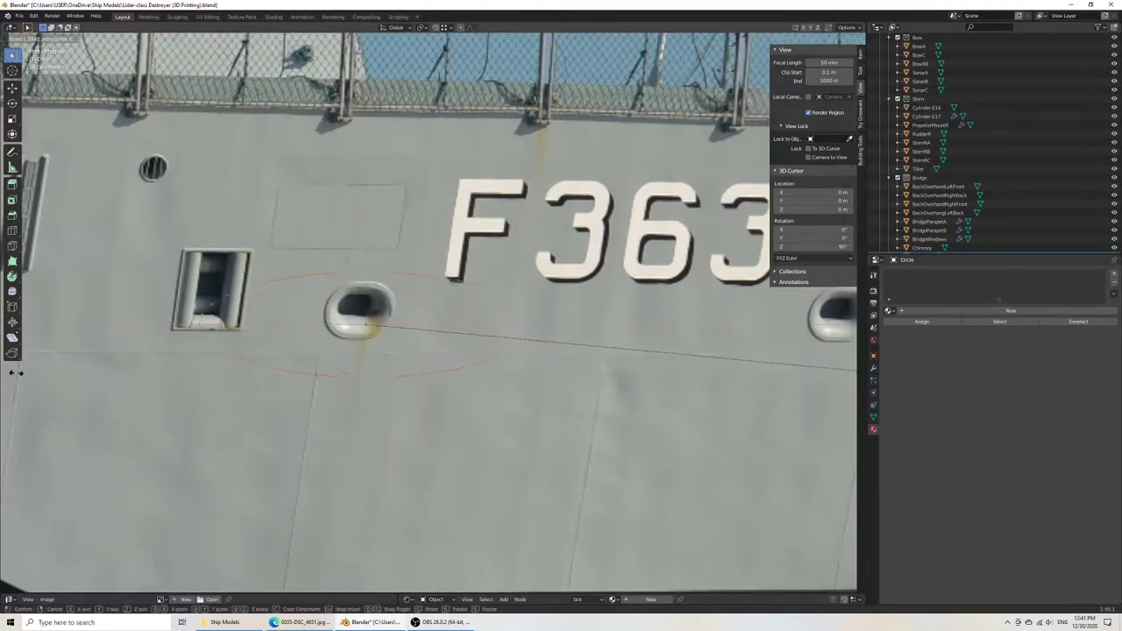
click(368, 264)
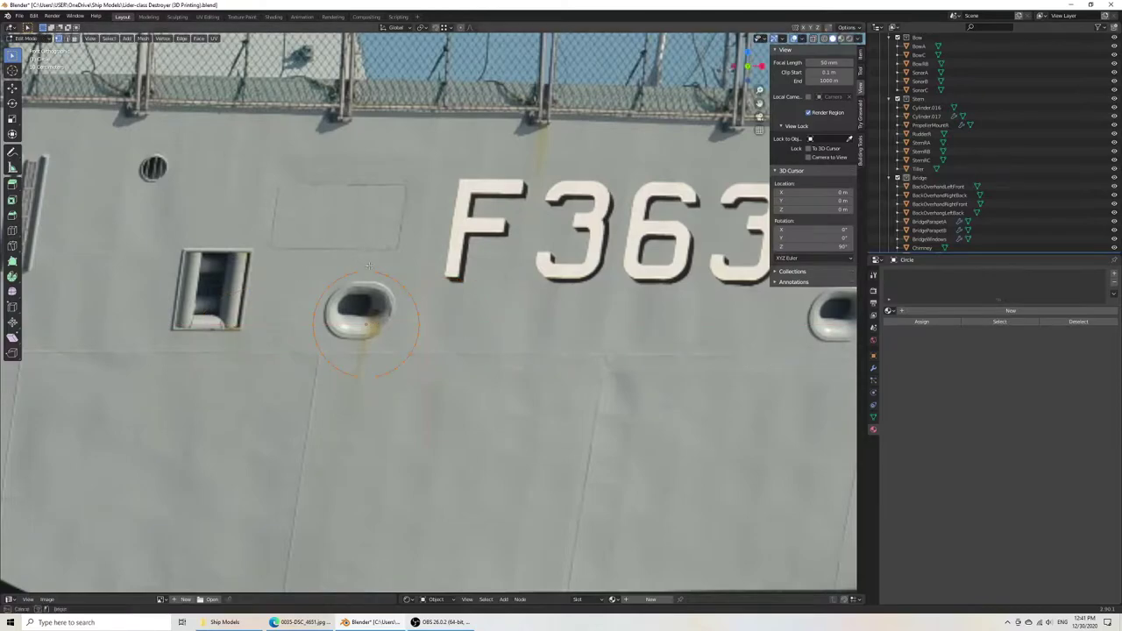
key(g)
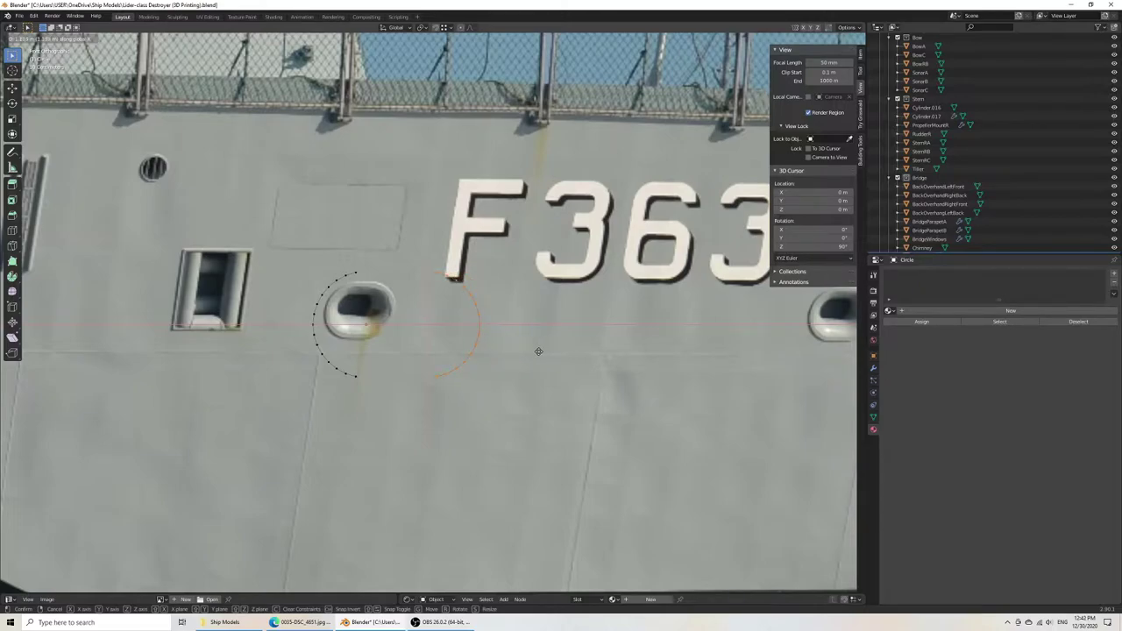
click(535, 349)
key(Tab)
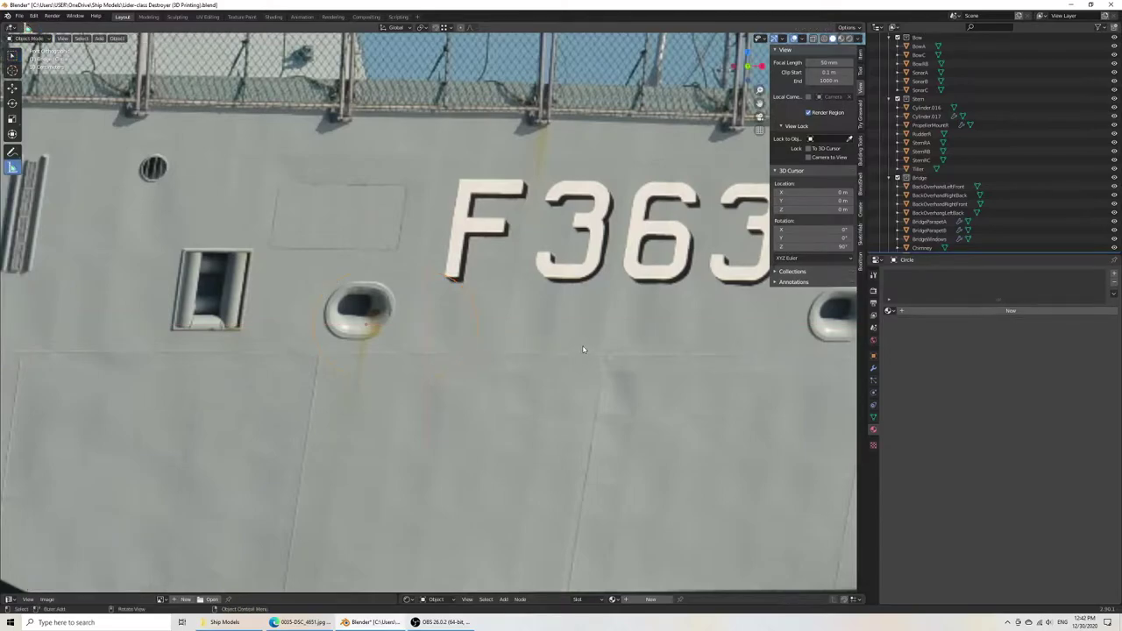
Shrink the oval and move it onto the hawsehole in the photo.
key(Tab)
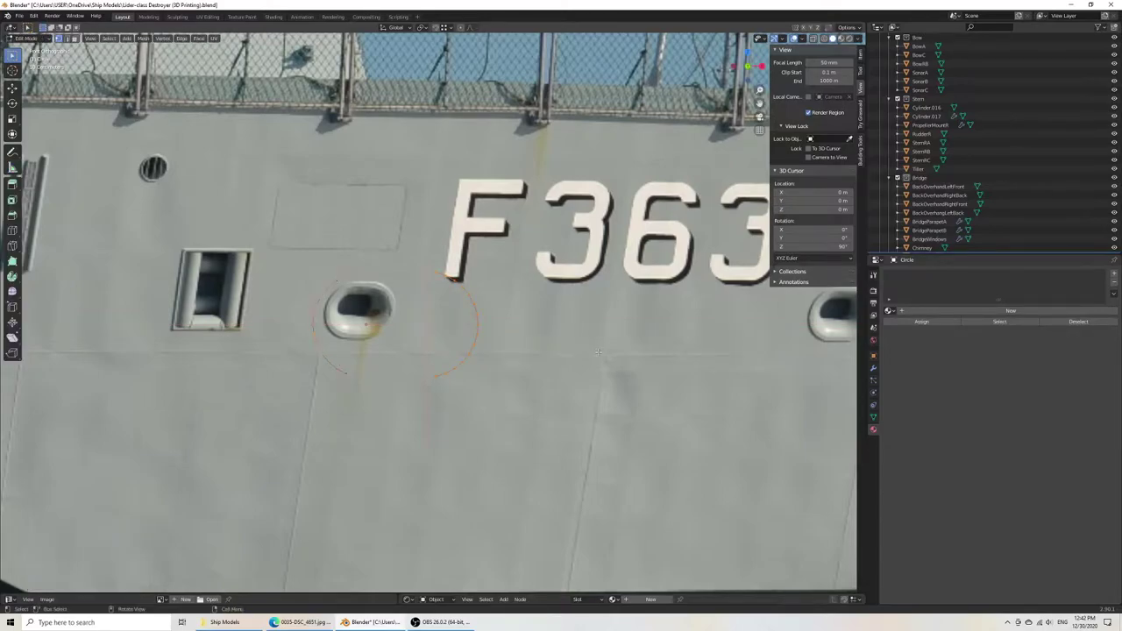
key(s)
click(534, 343)
key(Tab)
key(g)
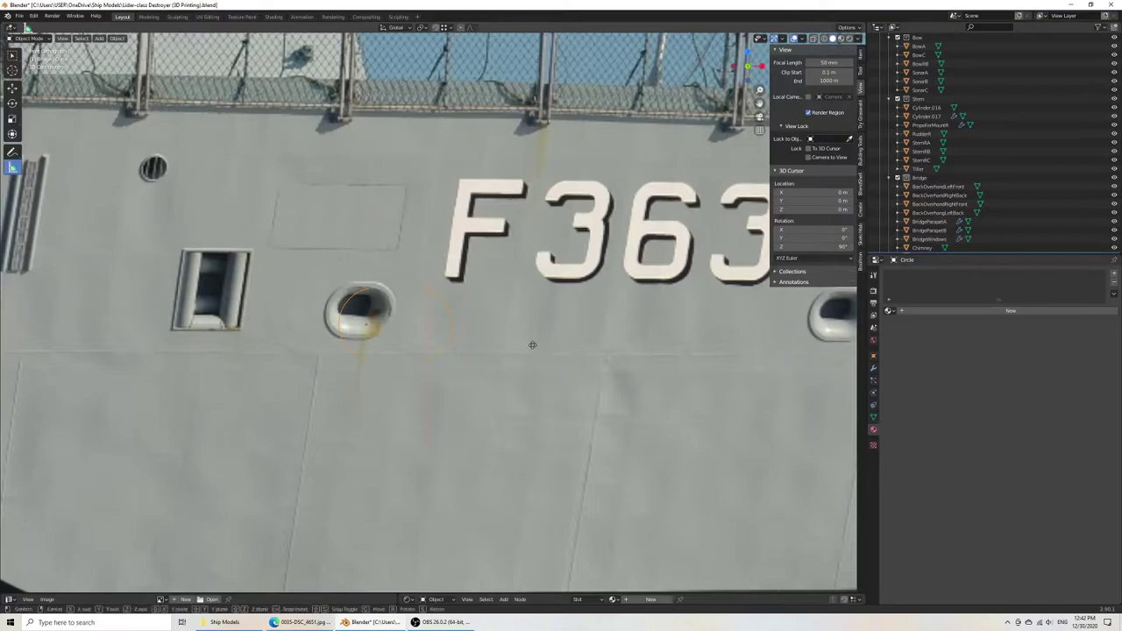
click(497, 331)
key(Tab)
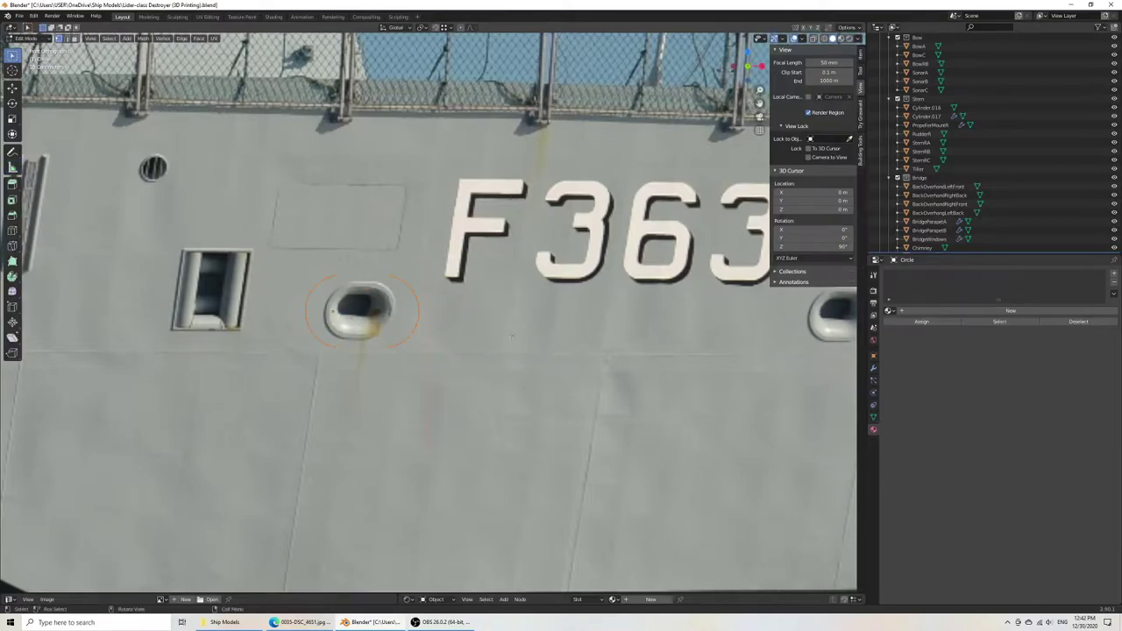
key(Tab)
key(Tab)
Fill the oval's vertices with a face, flatten it along Z, and save.
scroll(262, 265, up, 3)
key(alt+a)
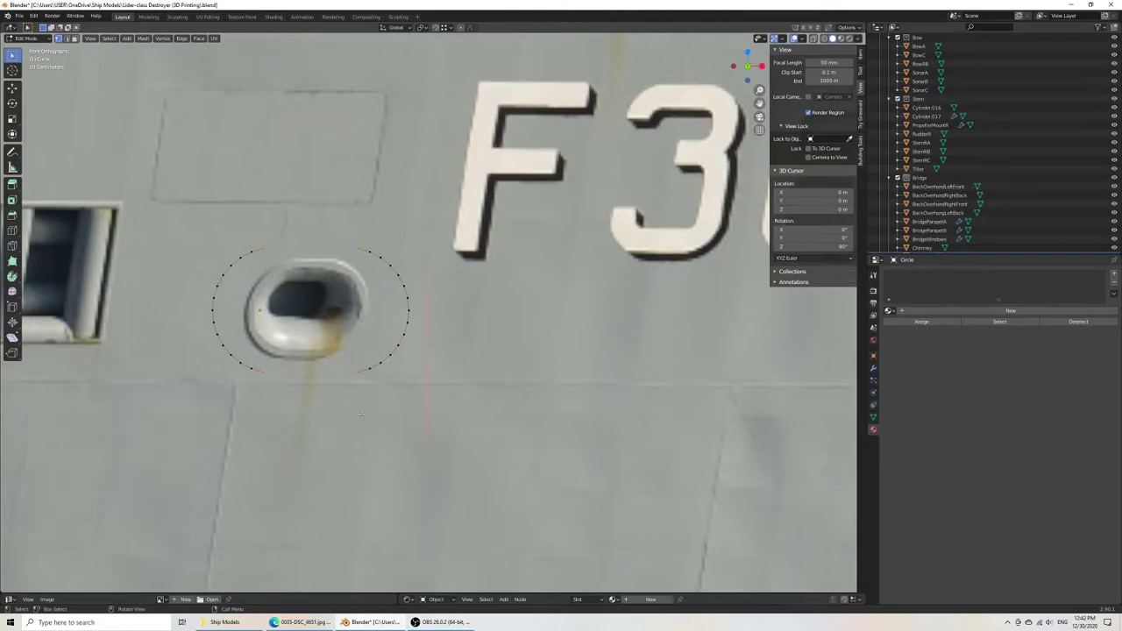
key(f)
key(s)
key(z)
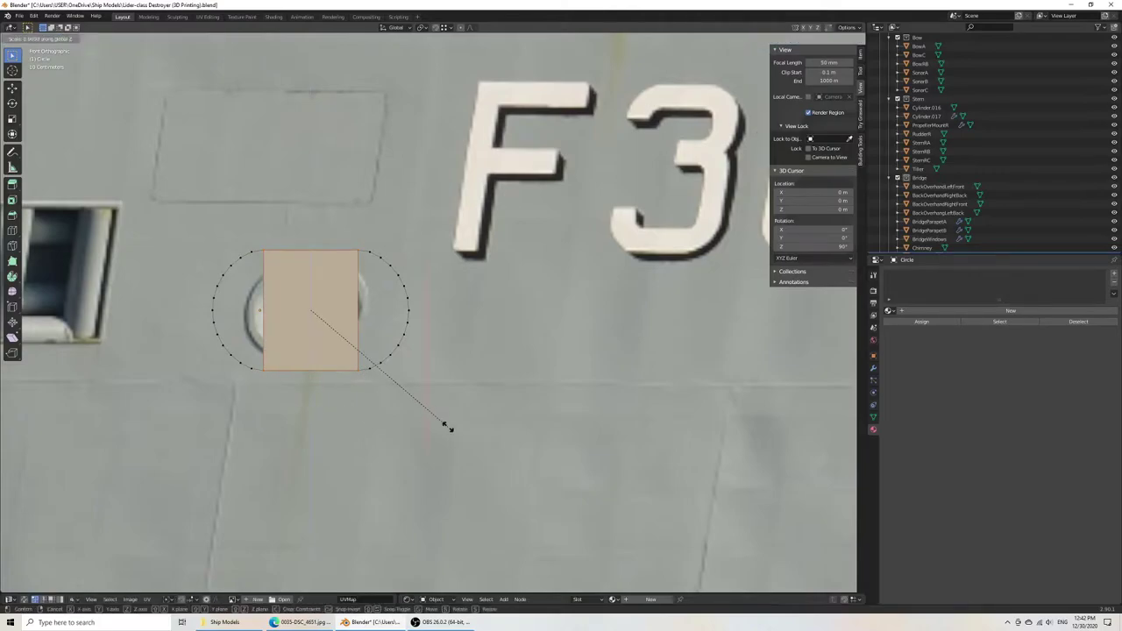
click(448, 426)
key(ctrl+s)
key(Tab)
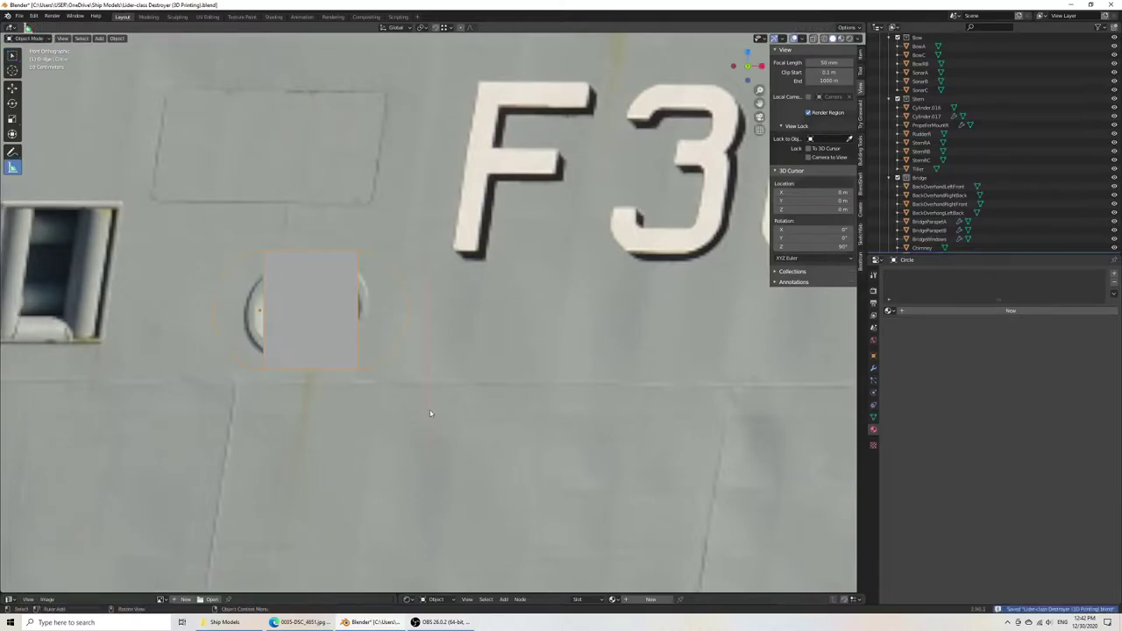
Readjust the face's height with another Z scale and save the file.
scroll(412, 403, down, 5)
scroll(438, 377, up, 2)
key(Tab)
scroll(439, 373, up, 3)
scroll(423, 374, up, 2)
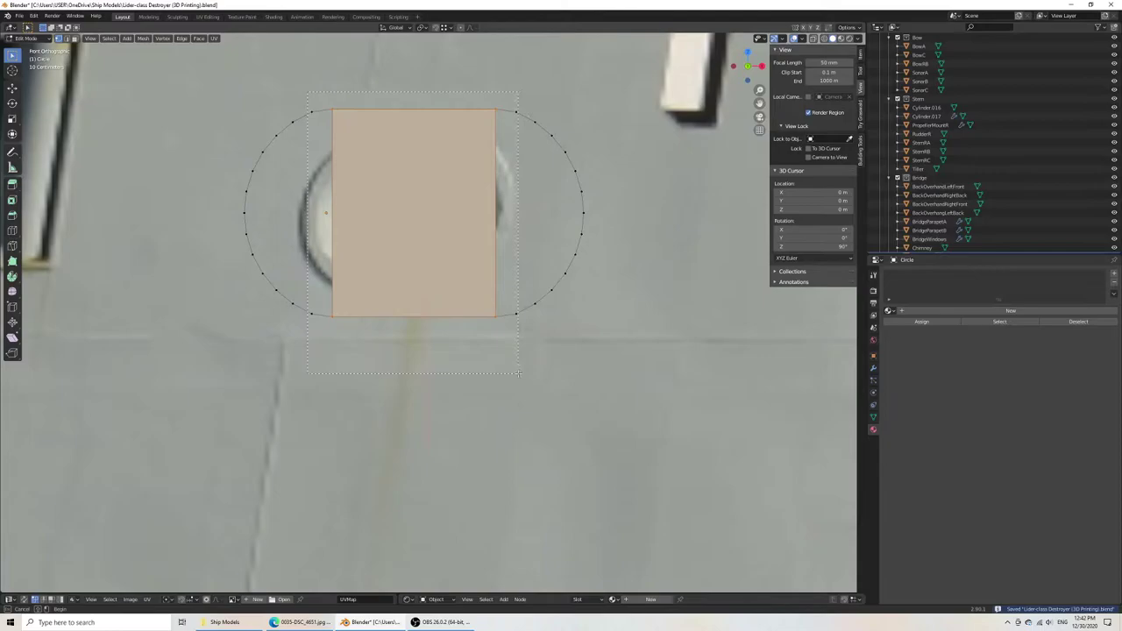
key(s)
key(z)
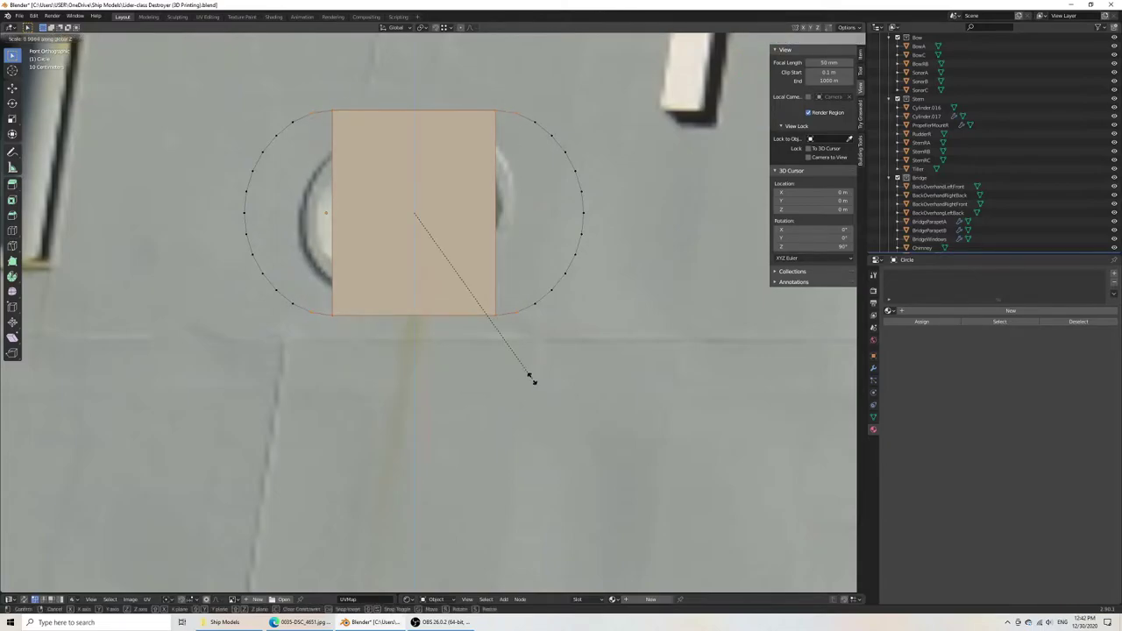
click(530, 378)
key(ctrl+s)
key(Tab)
Select the oval and delete Only Edges & Faces, keeping the outline.
scroll(526, 375, down, 2)
scroll(517, 361, down, 2)
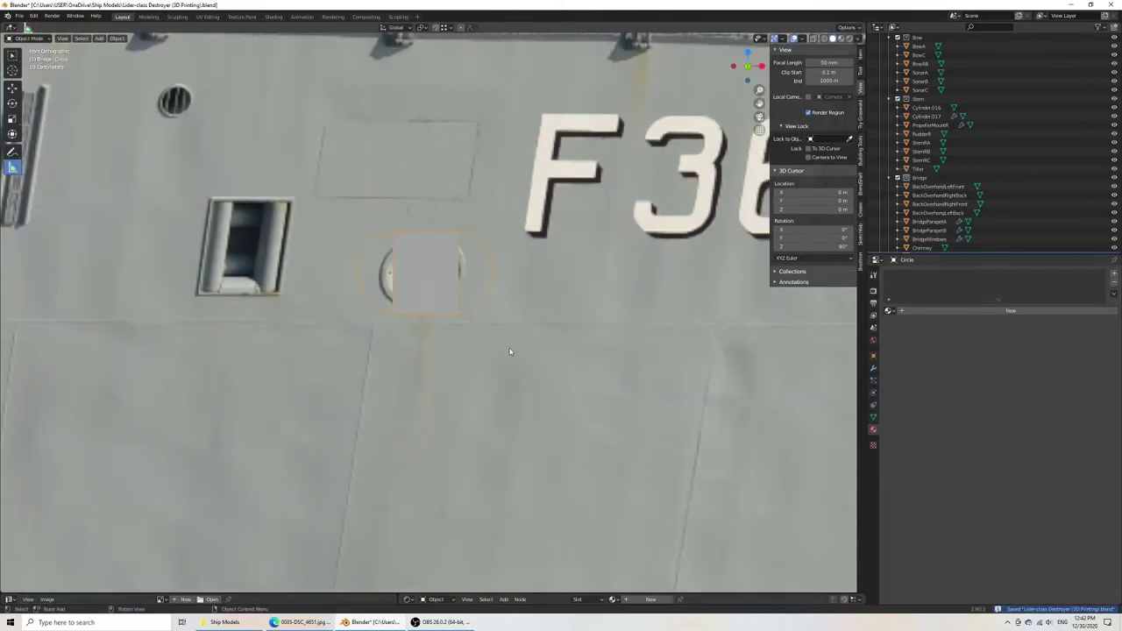
key(ctrl+Tab)
scroll(418, 423, up, 6)
scroll(418, 423, up, 3)
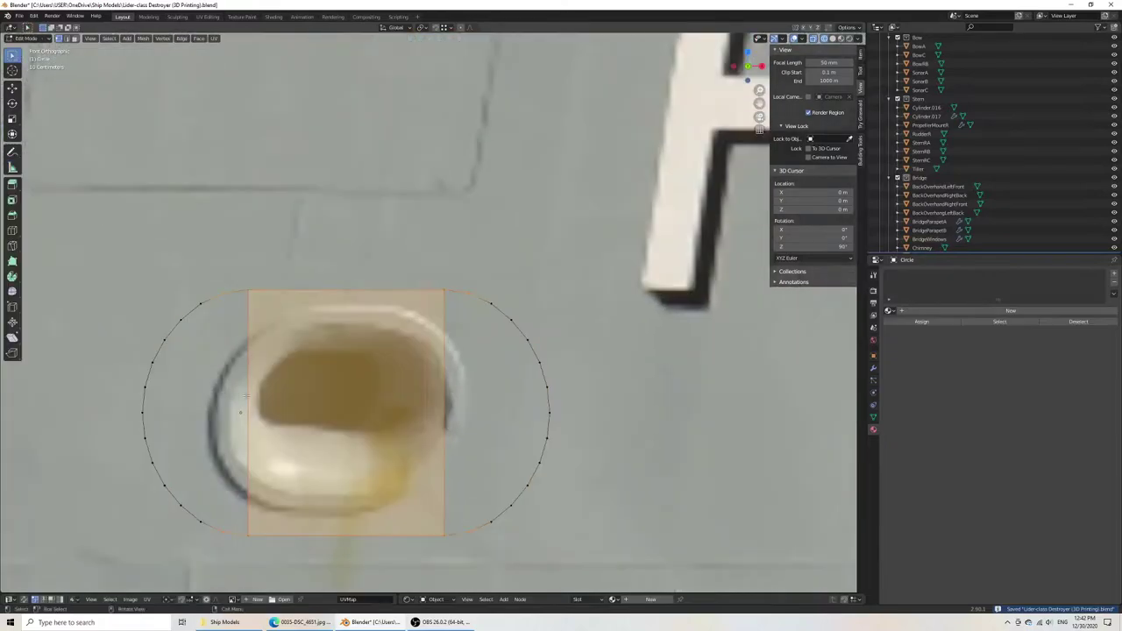
key(alt+a)
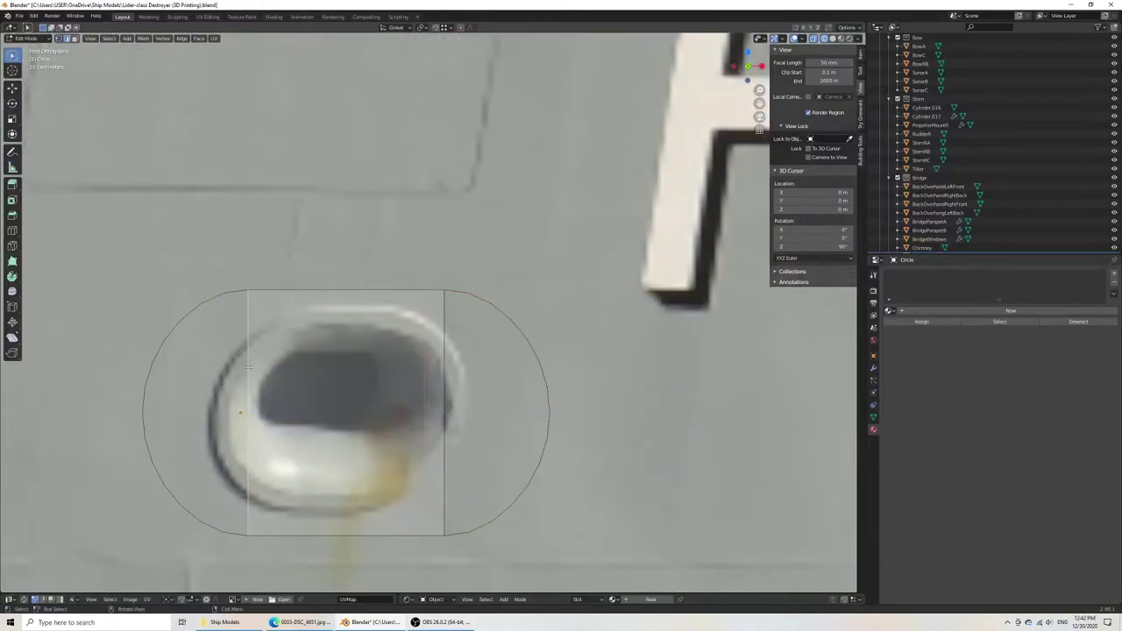
key(x)
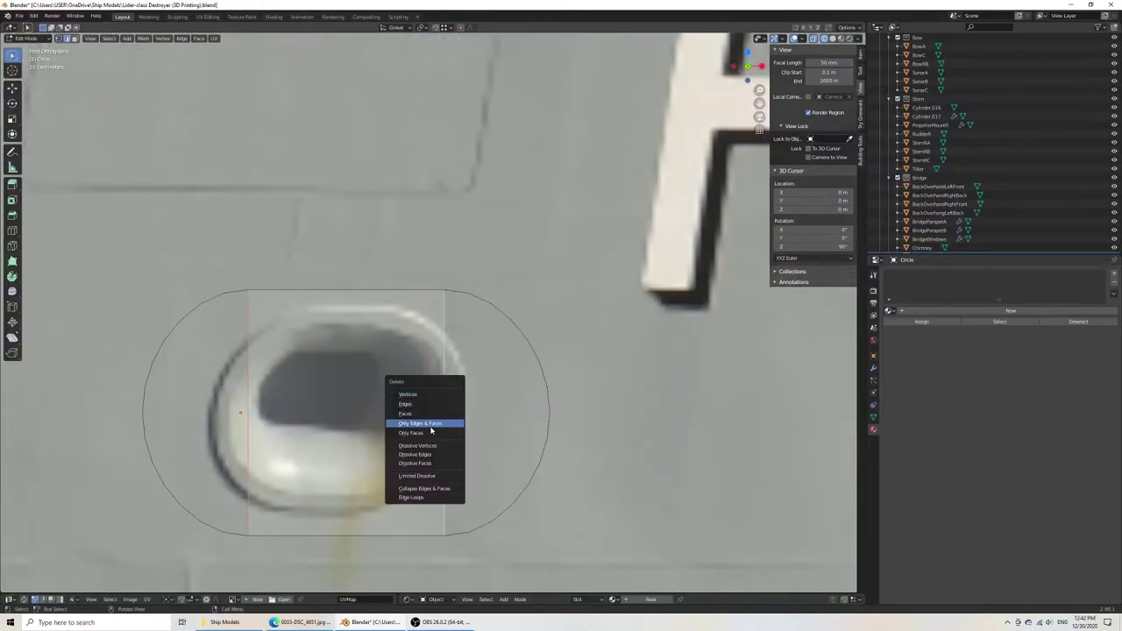
click(433, 432)
scroll(413, 412, down, 4)
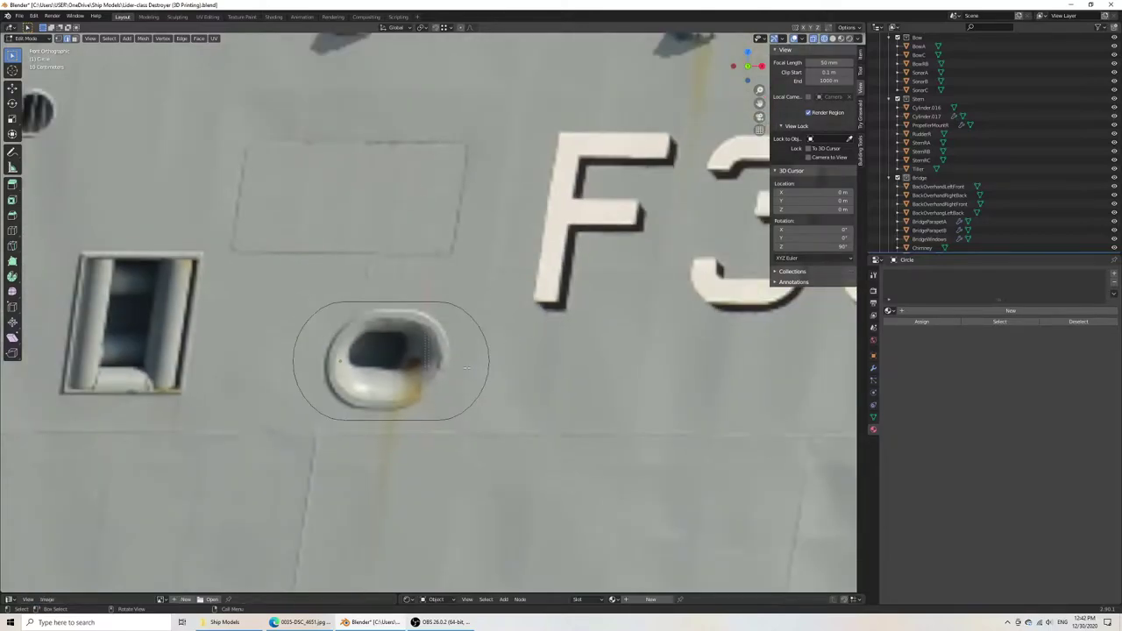
Extrude a new ring from the oval outline and scale it outward around the hawsehole.
key(Tab)
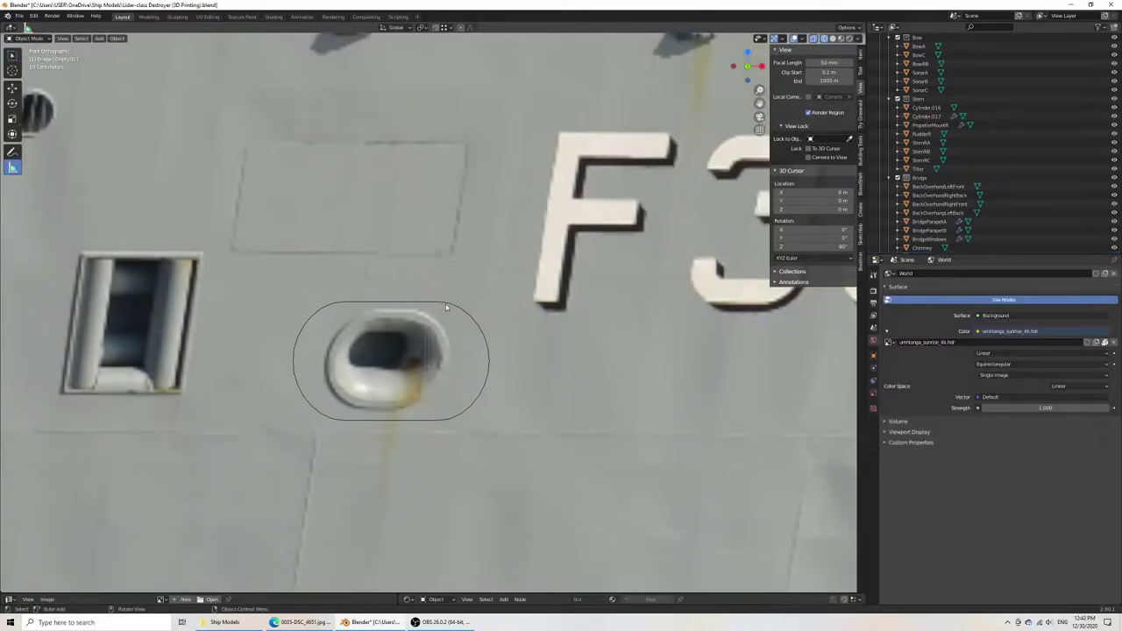
key(Tab)
click(402, 298)
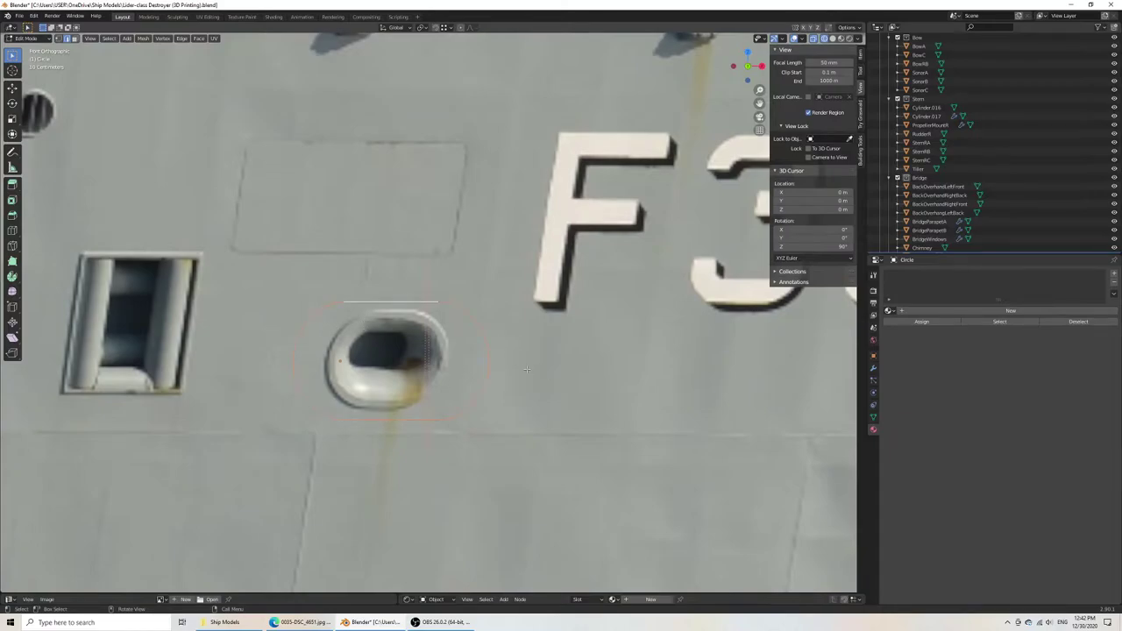
key(e)
key(s)
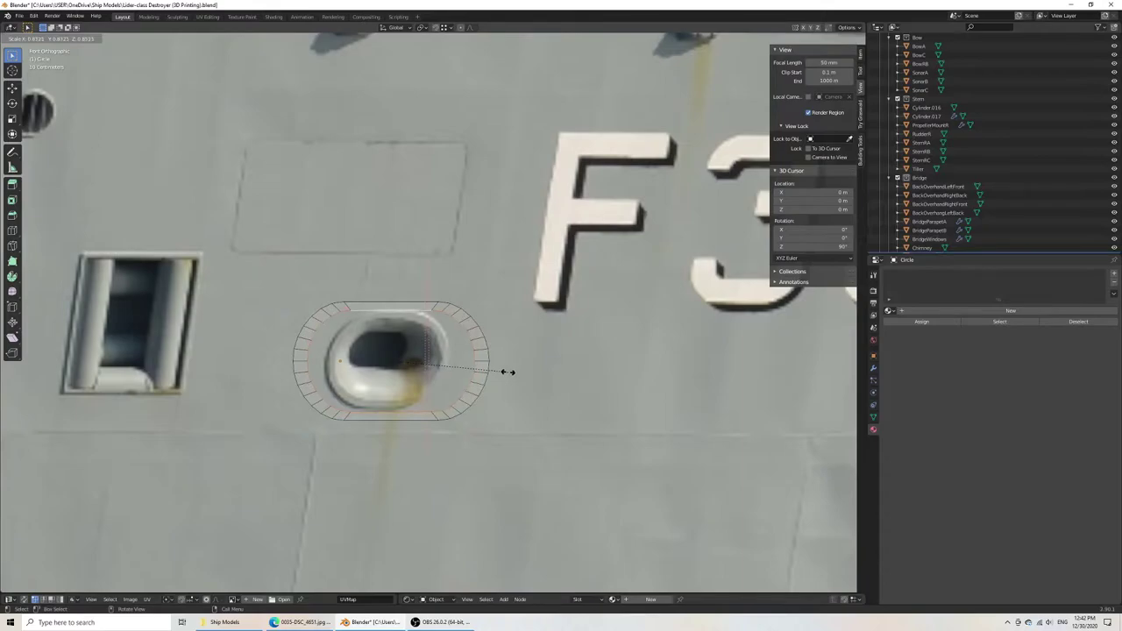
click(508, 371)
Shrink the inner loop to about half size (scale 0.555).
scroll(455, 377, down, 3)
middle_drag(455, 377, 420, 390)
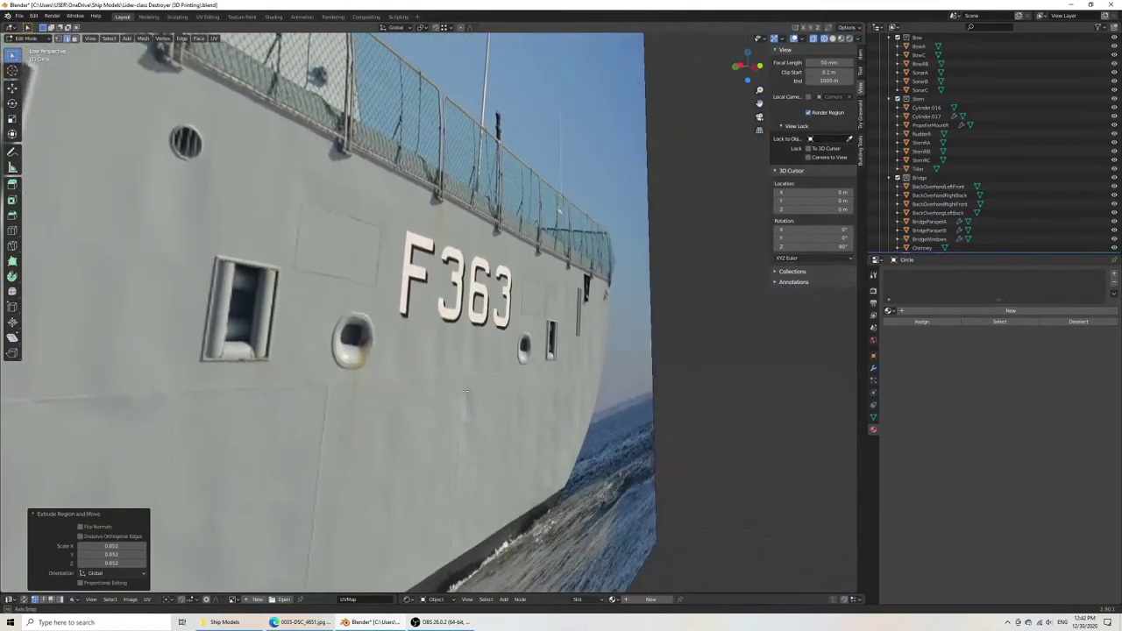
scroll(416, 394, up, 3)
key(KP_5)
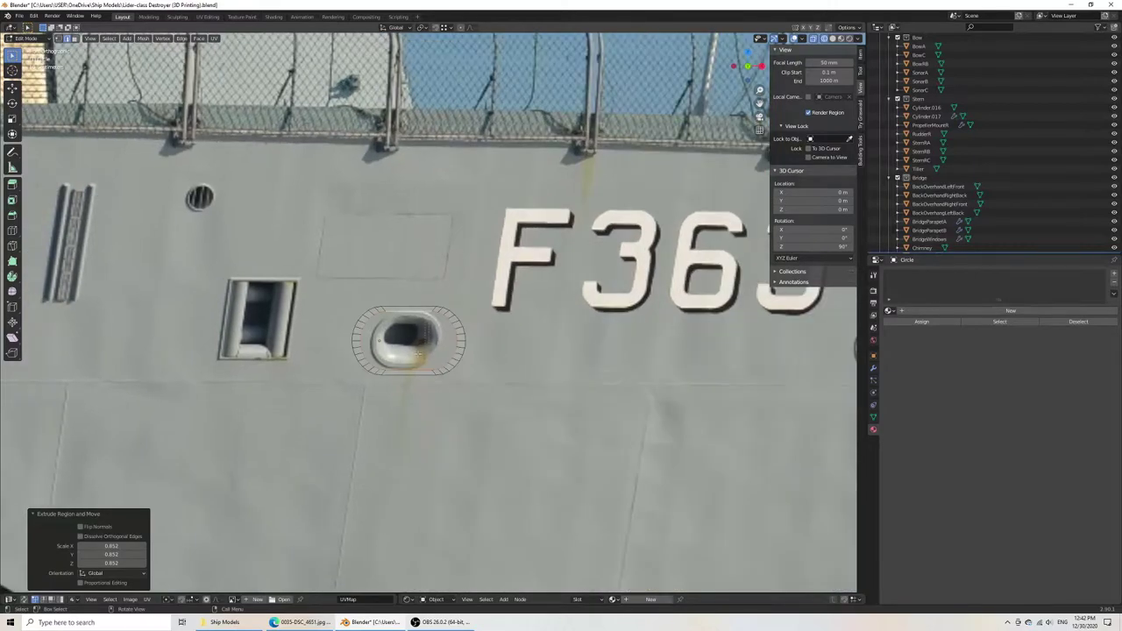
scroll(434, 322, up, 5)
key(g)
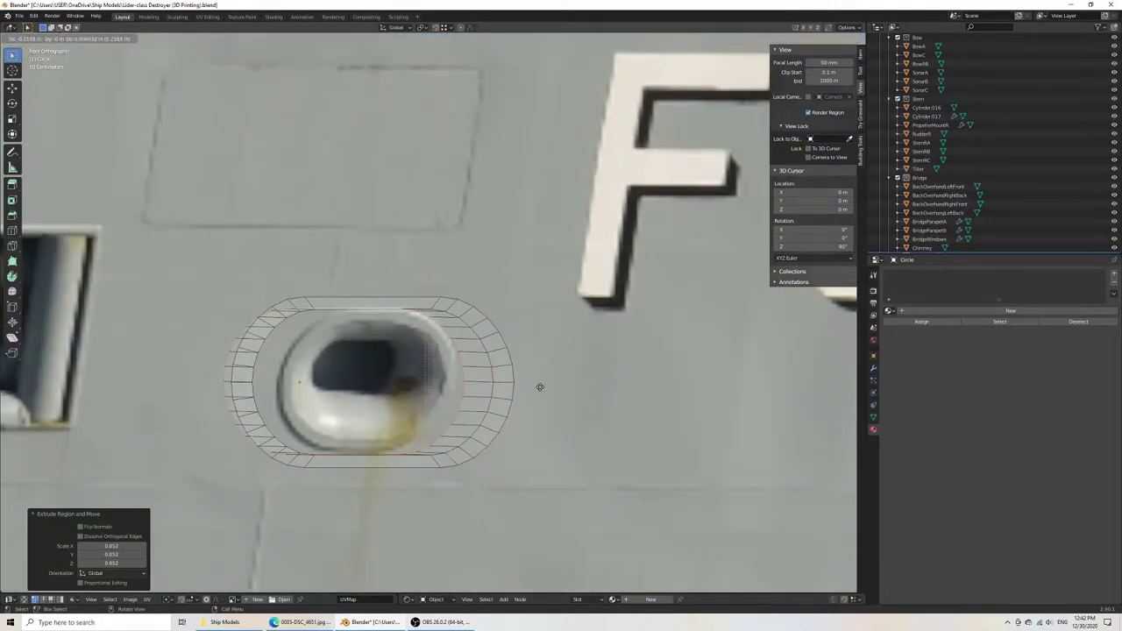
key(Escape)
key(s)
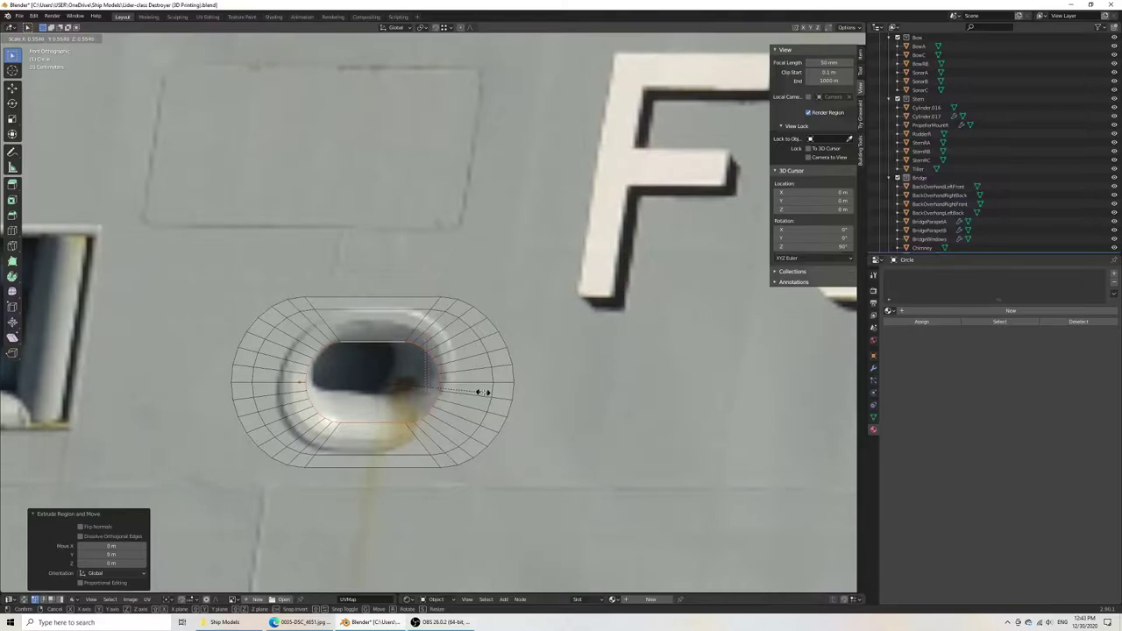
click(478, 391)
Add a centred edge loop around the ring and zoom out to the whole ship.
key(ctrl+r)
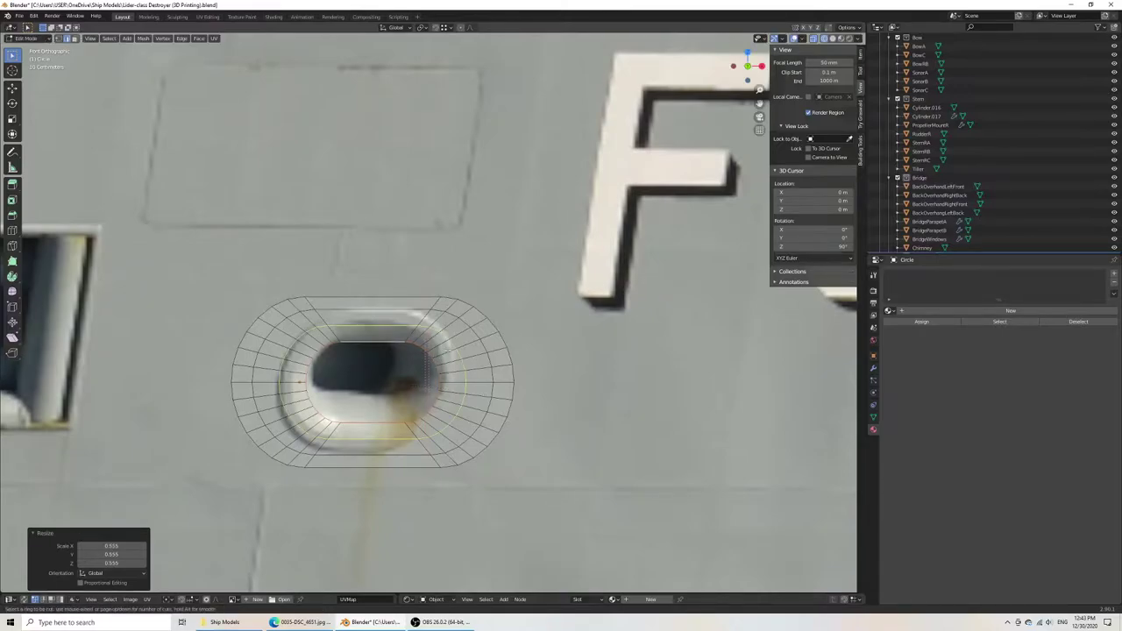
click(445, 346)
right_click(447, 348)
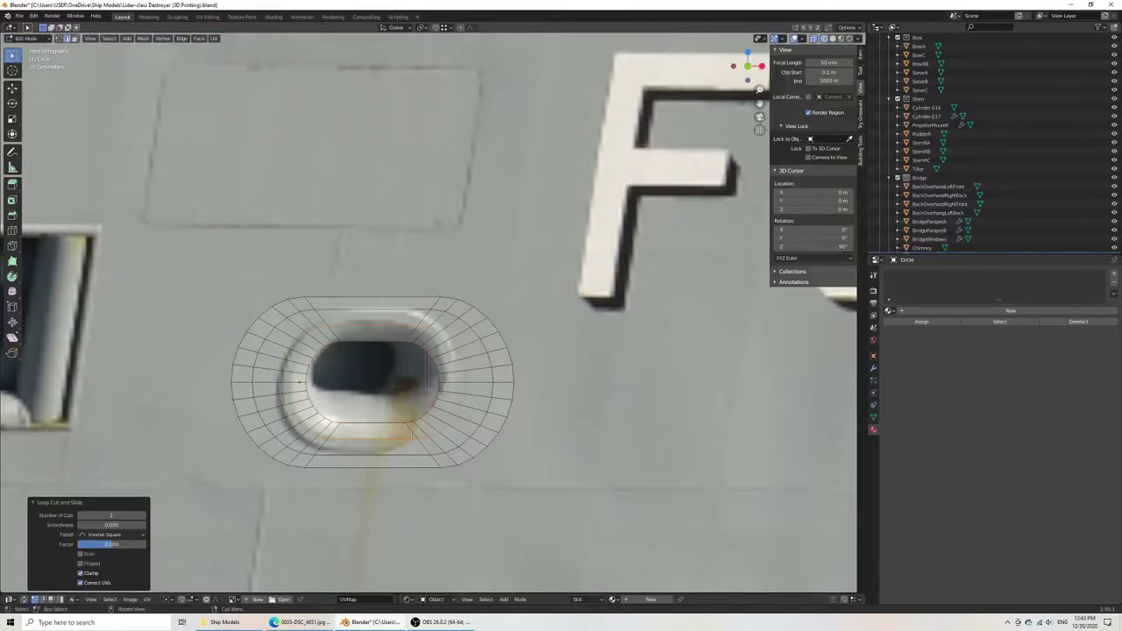
mouse_move(357, 399)
middle_down()
mouse_move(468, 426)
mouse_move(573, 277)
mouse_move(471, 338)
middle_up()
scroll(468, 426, down, 10)
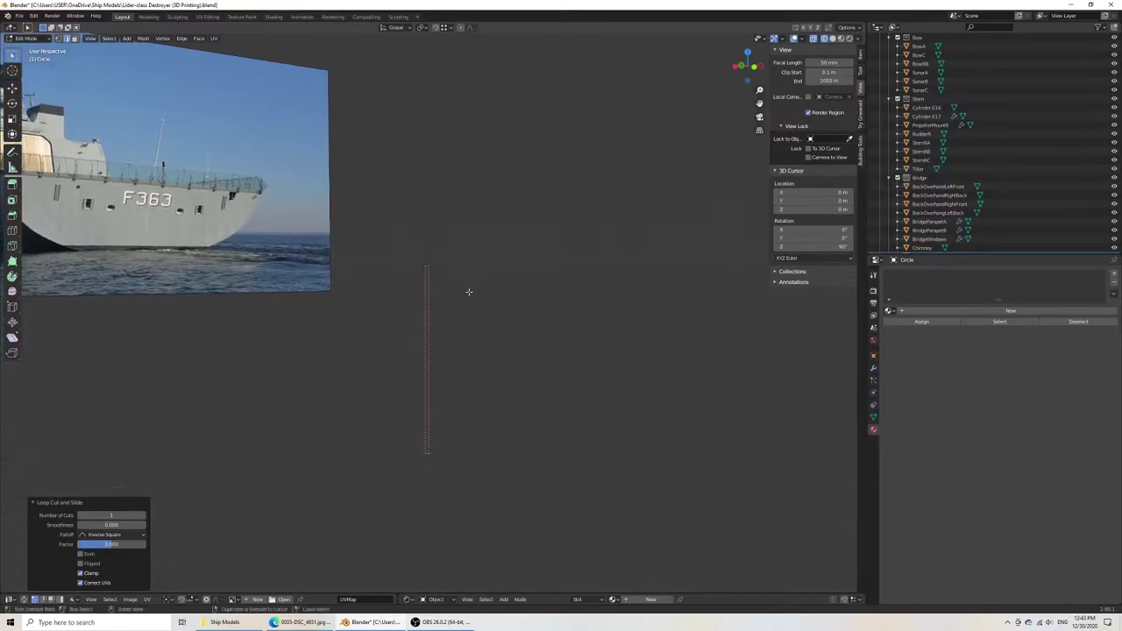
Push the selected loop, then the inner boundary loop, back along Y into a deep tube.
mouse_move(468, 292)
middle_down()
mouse_move(468, 339)
mouse_move(468, 296)
mouse_move(470, 336)
mouse_move(471, 315)
mouse_move(570, 411)
middle_up()
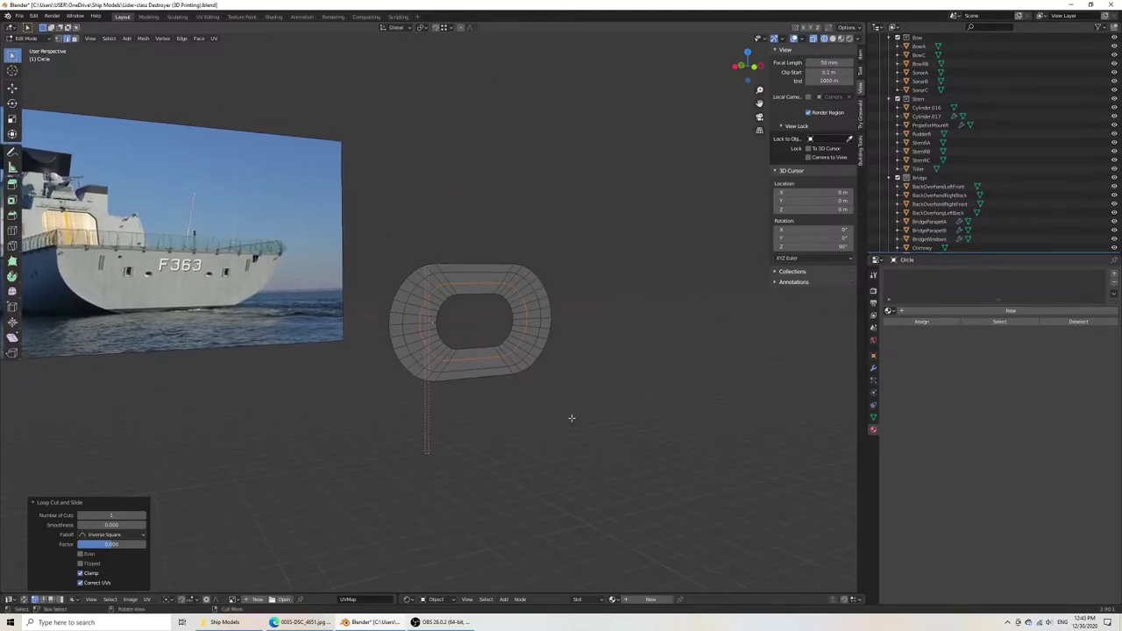
key(g)
key(y)
click(542, 403)
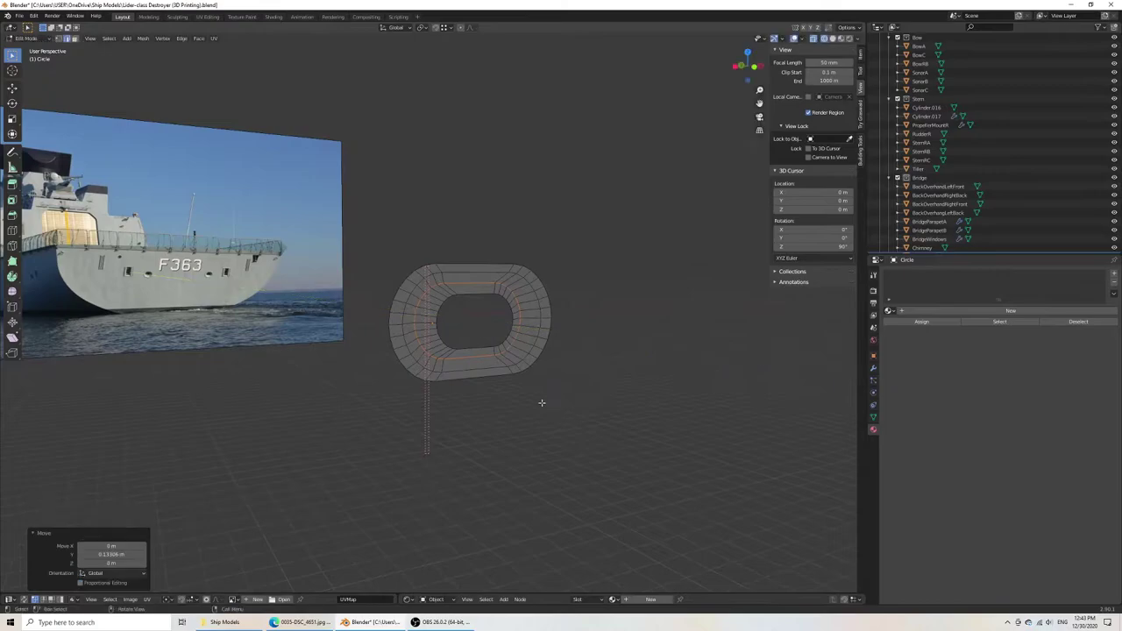
alt+click(447, 346)
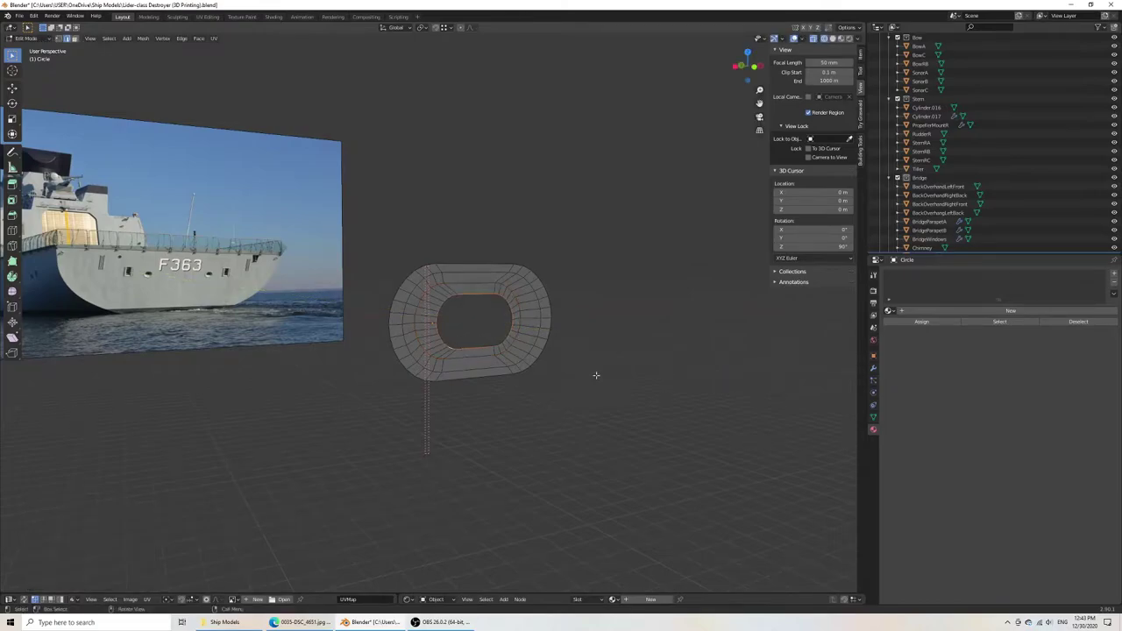
key(g)
key(y)
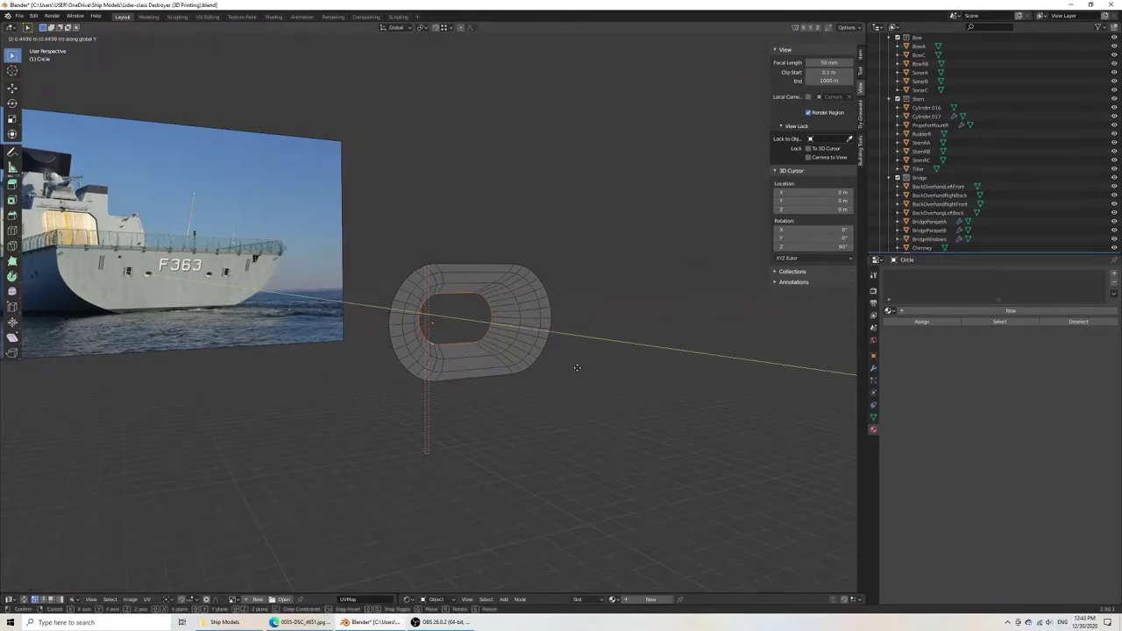
click(569, 365)
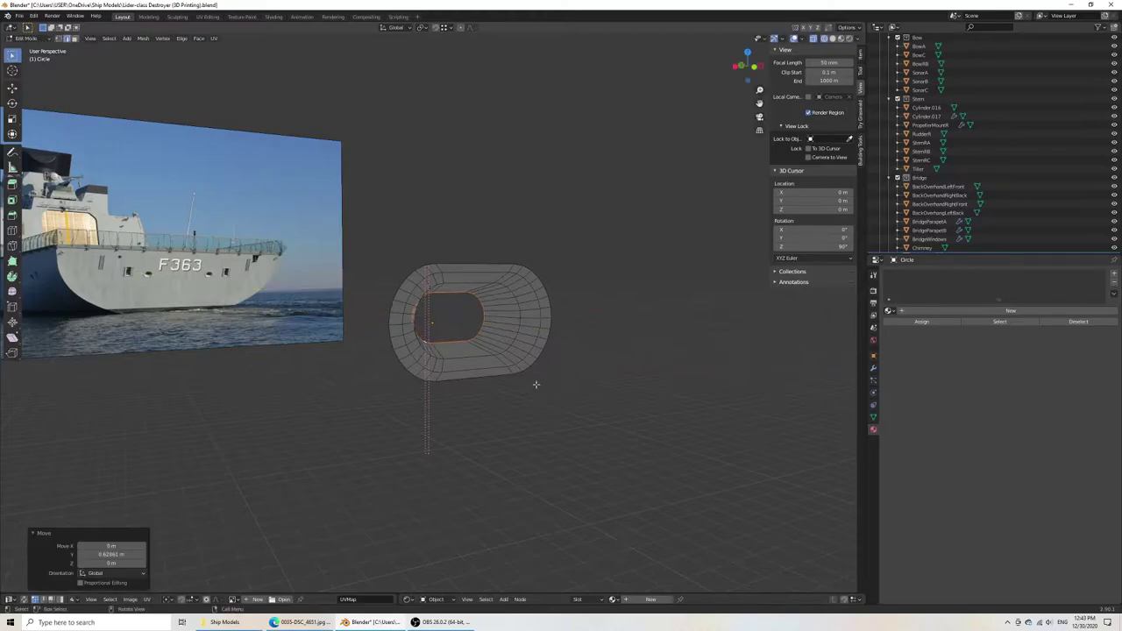
Cap the tube's far end loop with a face.
scroll(534, 386, down, 8)
scroll(559, 398, up, 2)
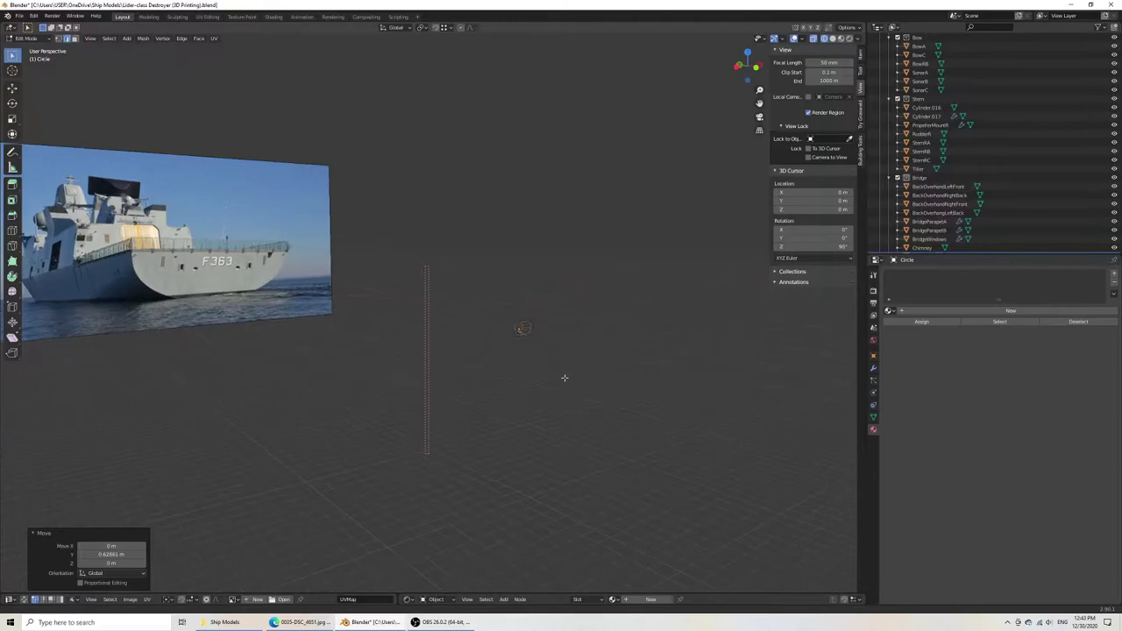
scroll(563, 380, up, 2)
scroll(584, 394, up, 2)
scroll(584, 376, up, 2)
middle_drag(582, 361, 574, 366)
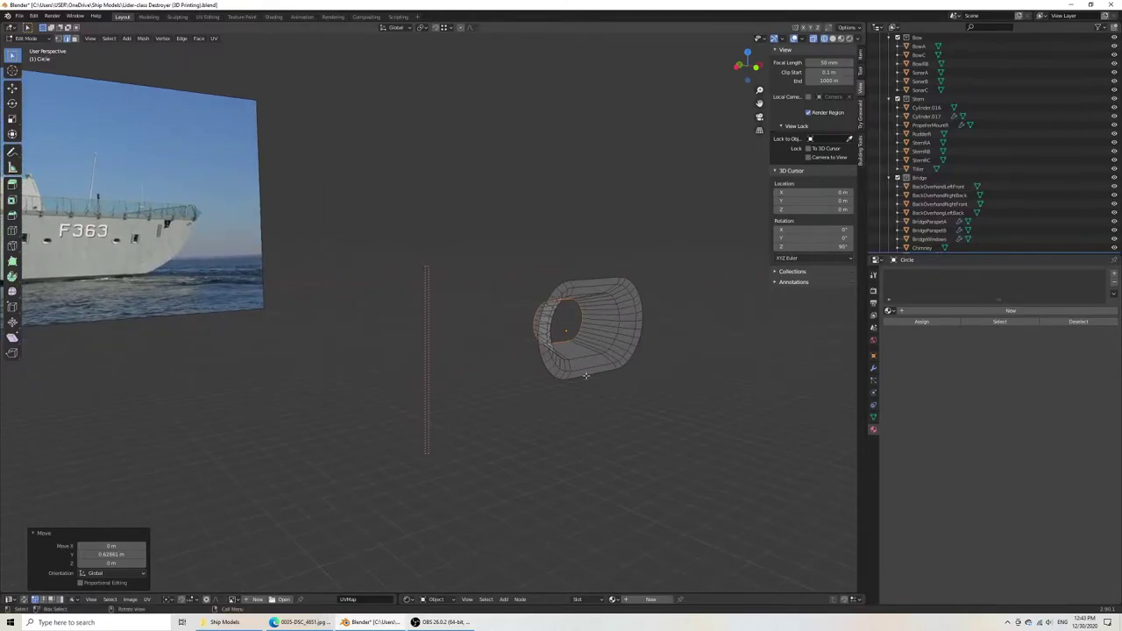
key(f)
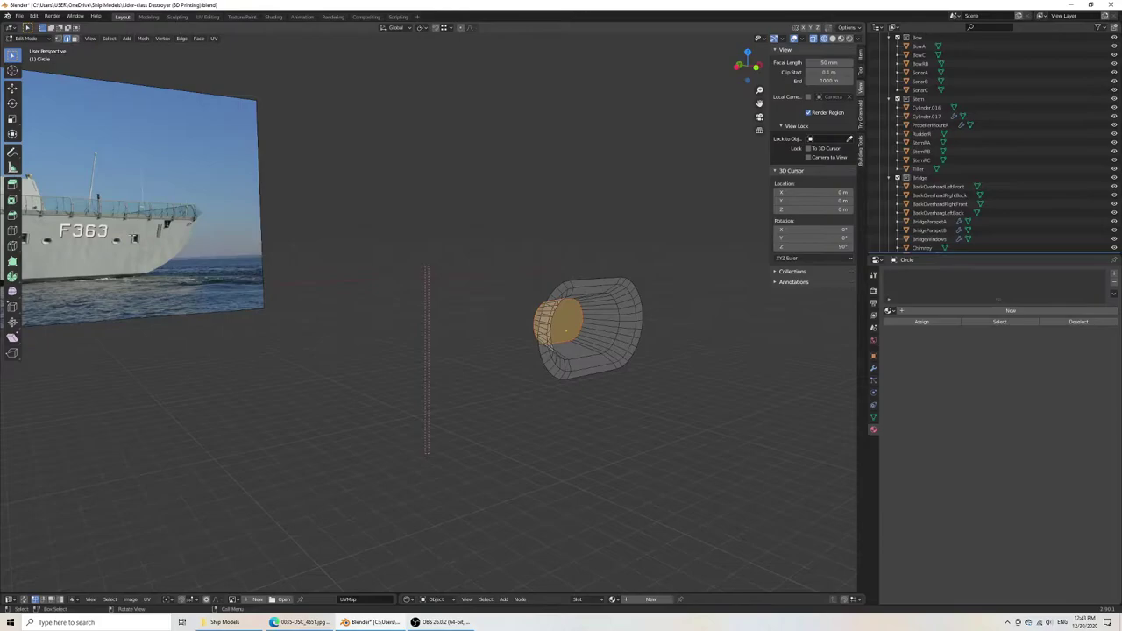
Push the tube's rim further along Y and enlarge it slightly.
key(Tab)
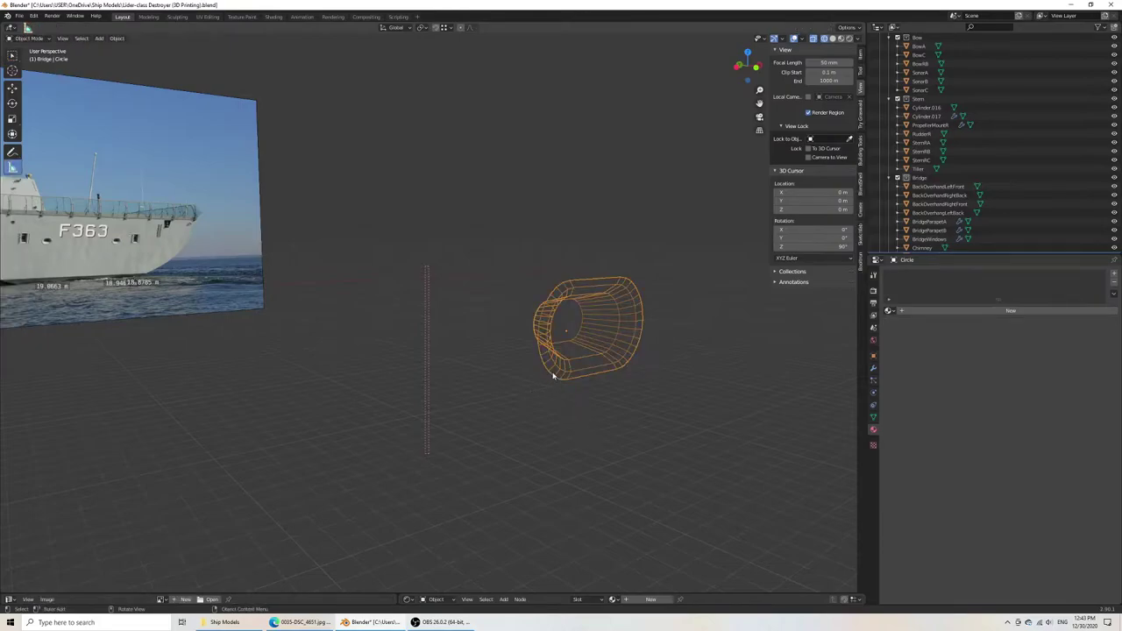
key(Tab)
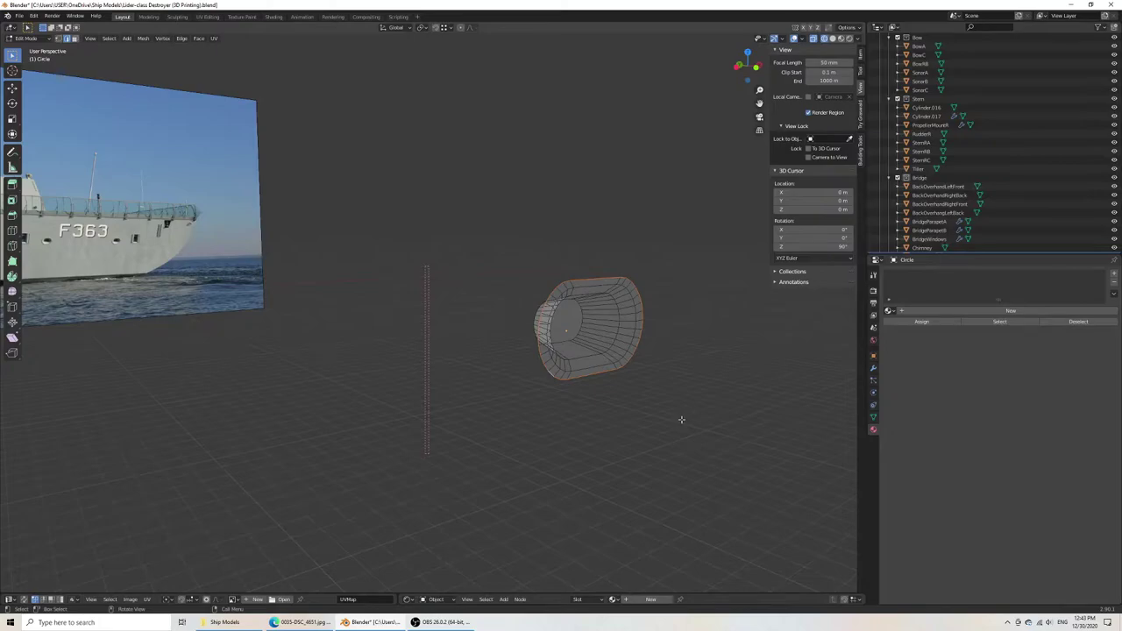
key(g)
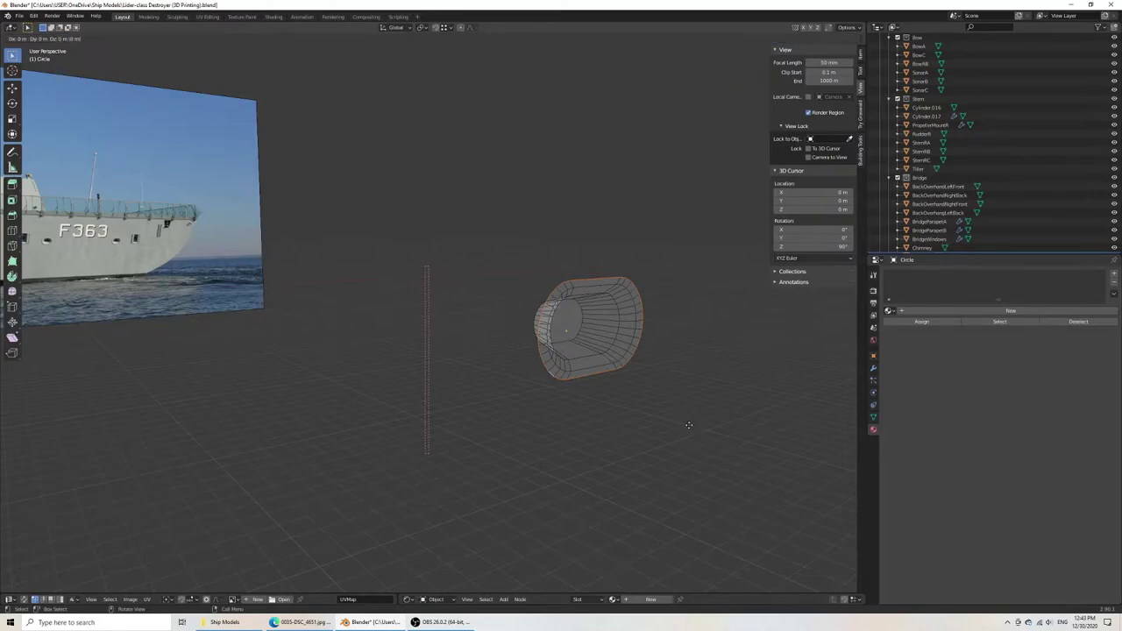
key(y)
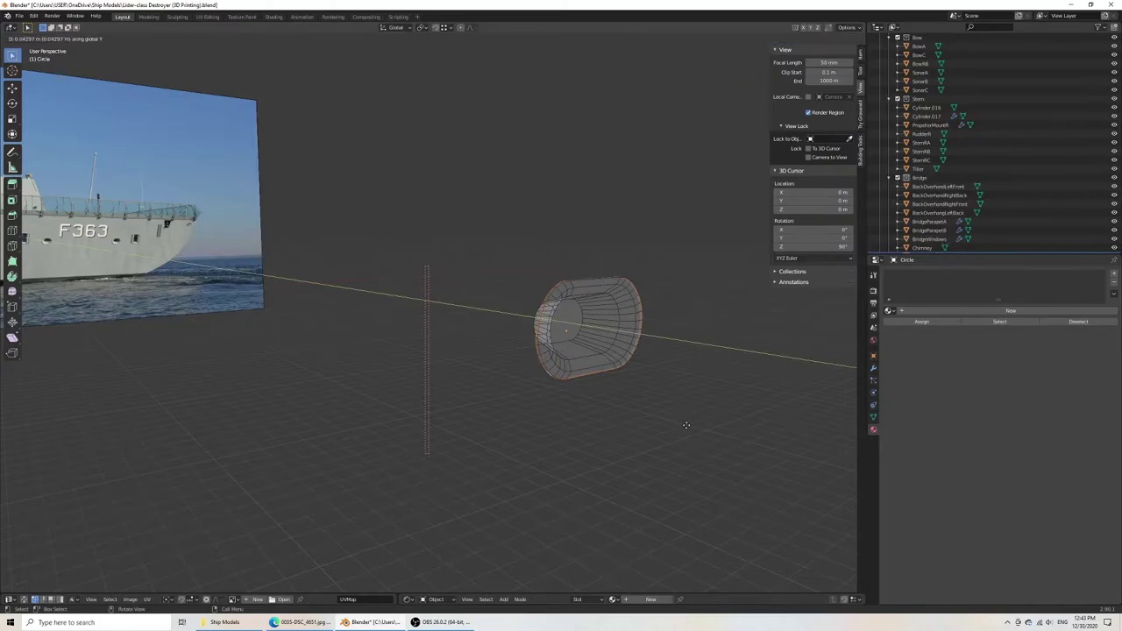
click(683, 425)
key(s)
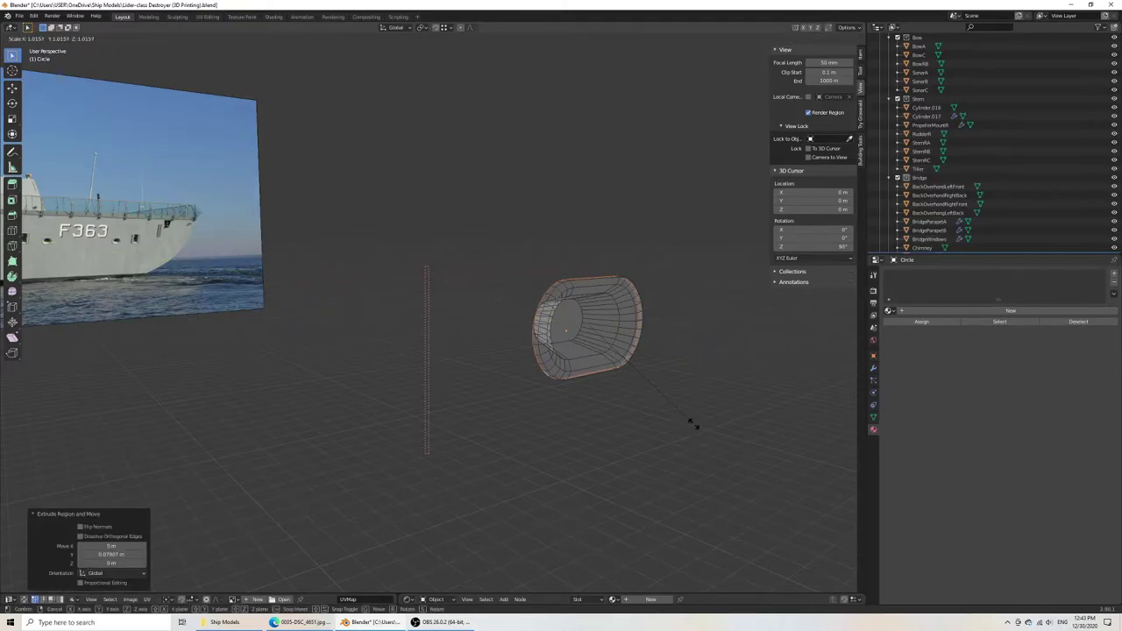
click(693, 424)
Enlarge the whole rim, shrink one loop slightly, and select the outer rim loop.
key(alt+a)
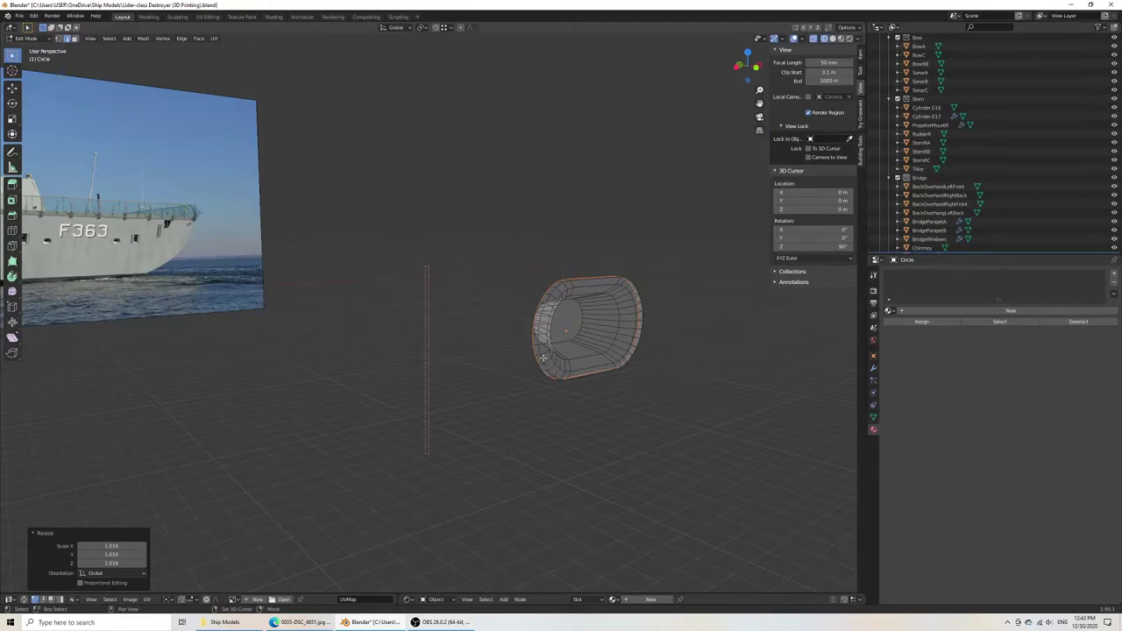
key(a)
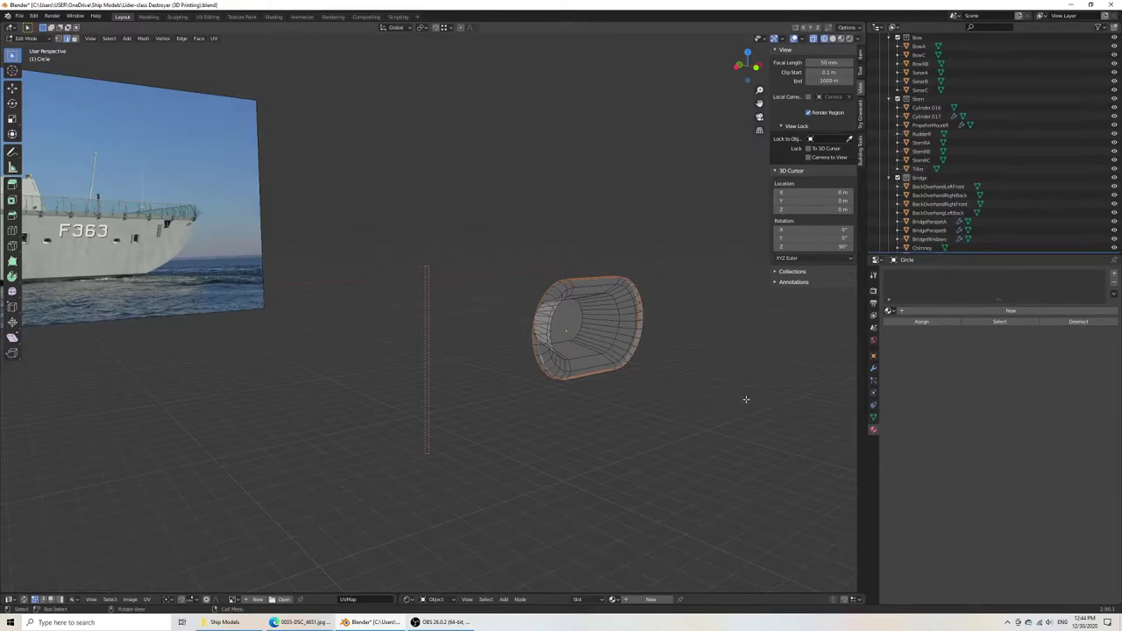
key(s)
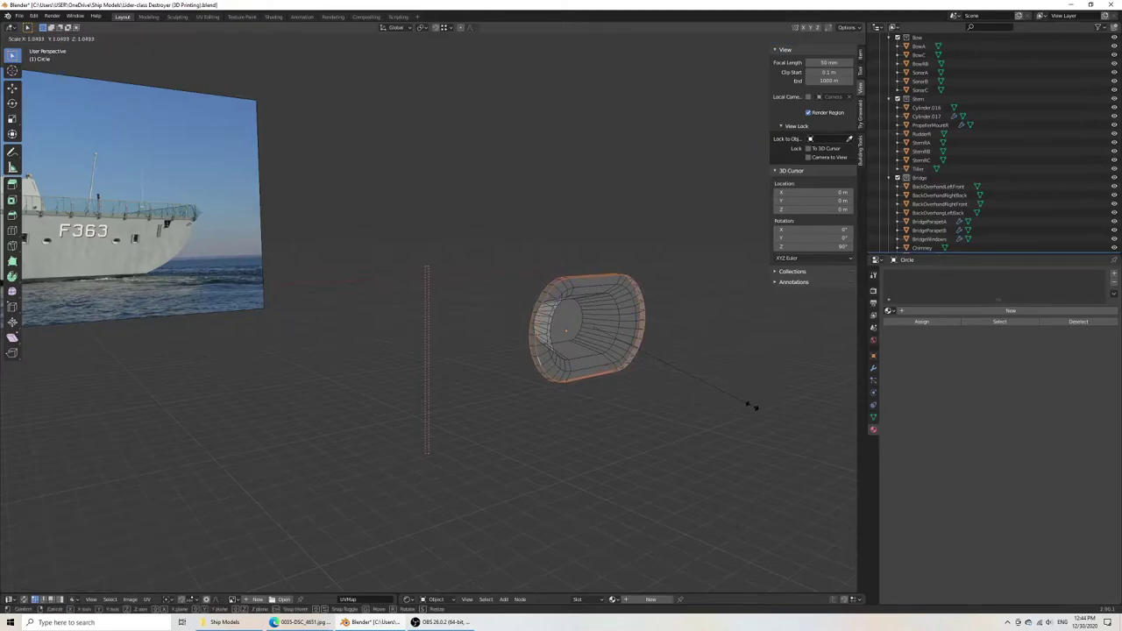
click(701, 394)
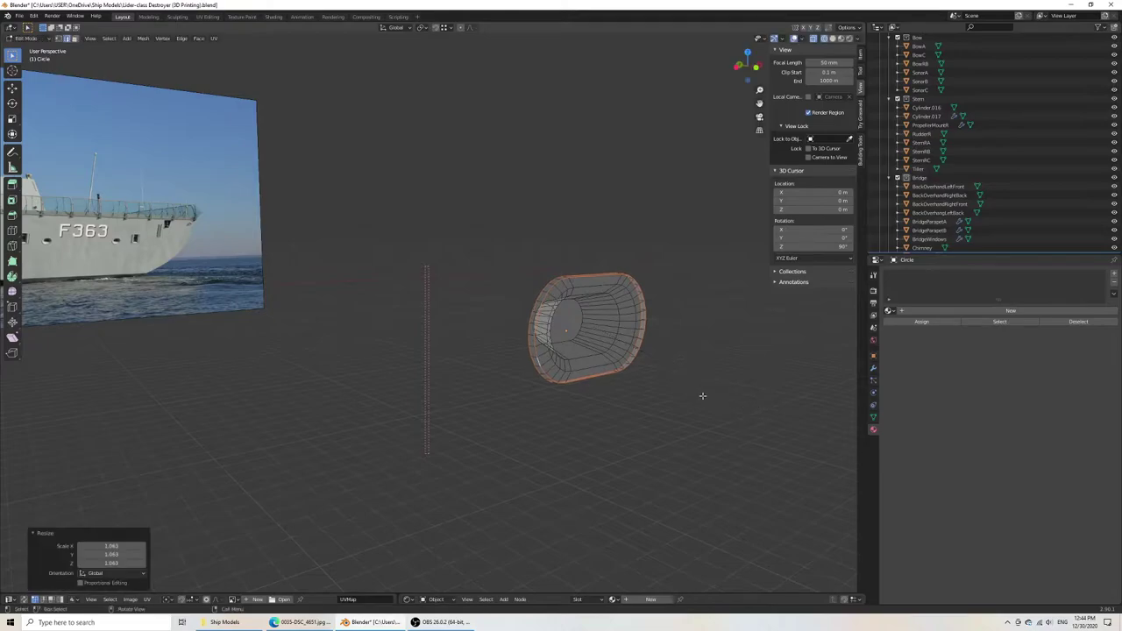
key(alt+a)
key(s)
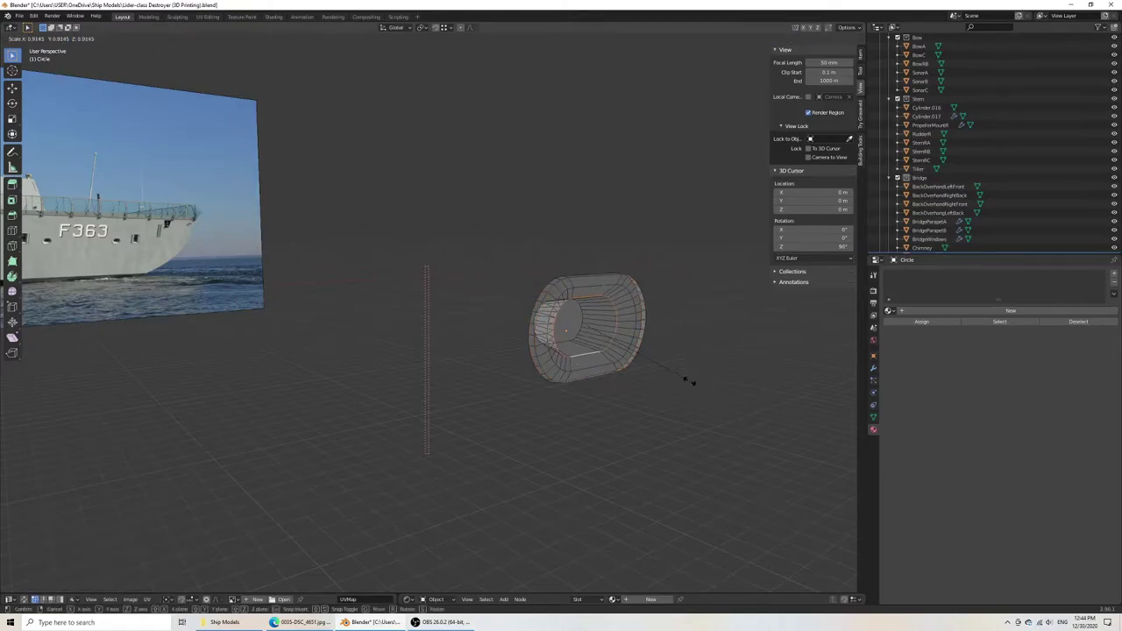
click(677, 380)
alt+click(552, 380)
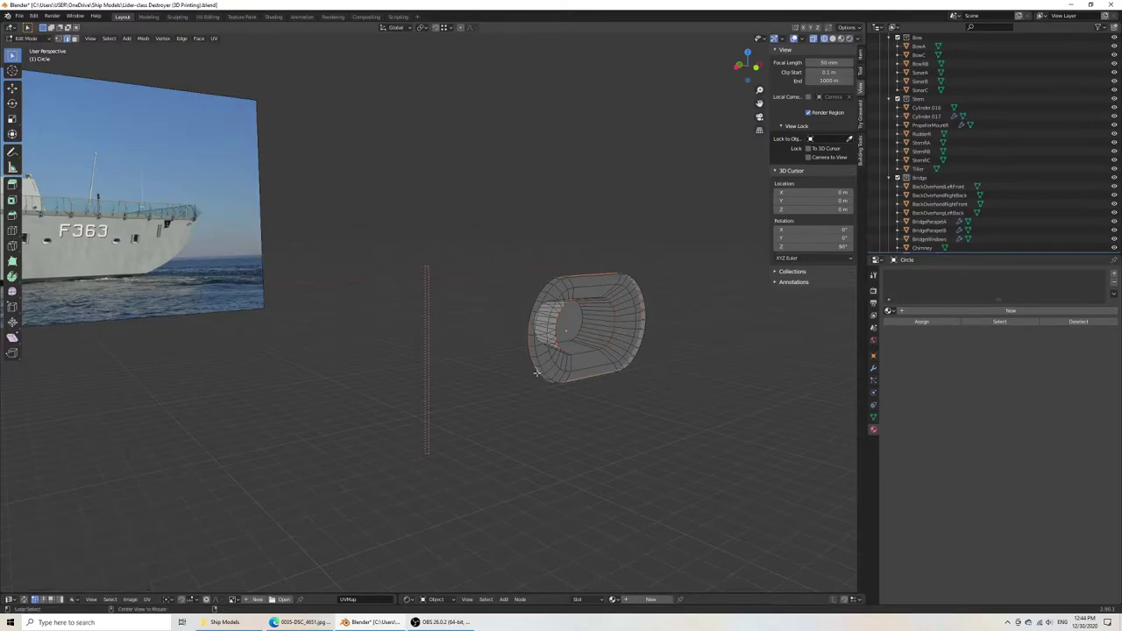
mouse_move(670, 401)
middle_down()
mouse_move(620, 414)
mouse_move(664, 376)
middle_up()
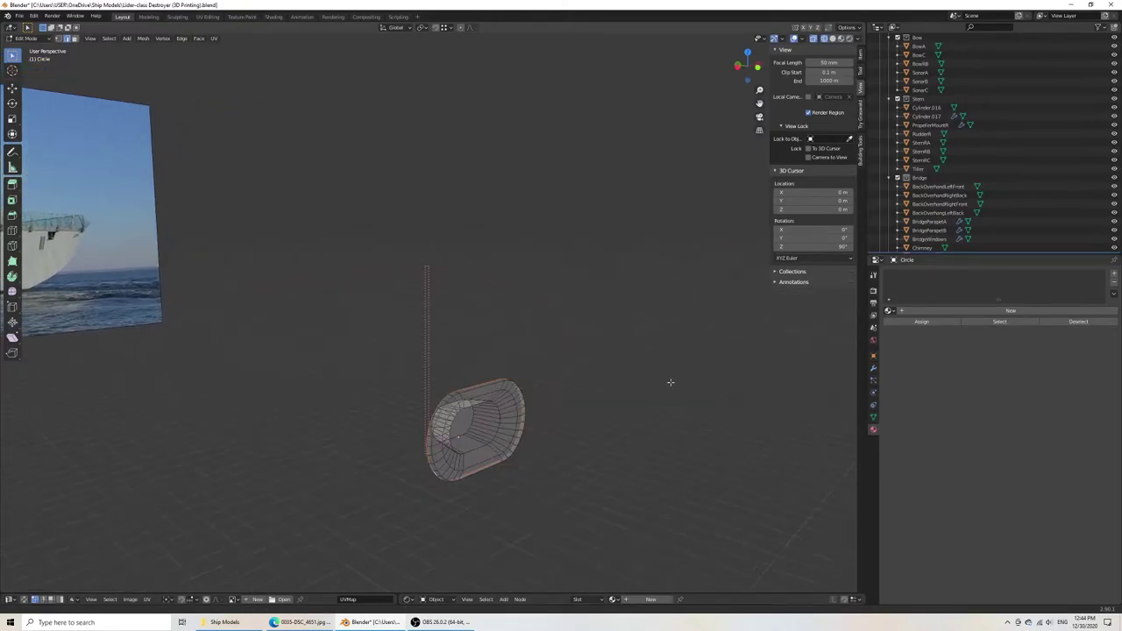
Move the outer rim along Y and shrink the selected edges to narrow the funnel.
key(g)
key(y)
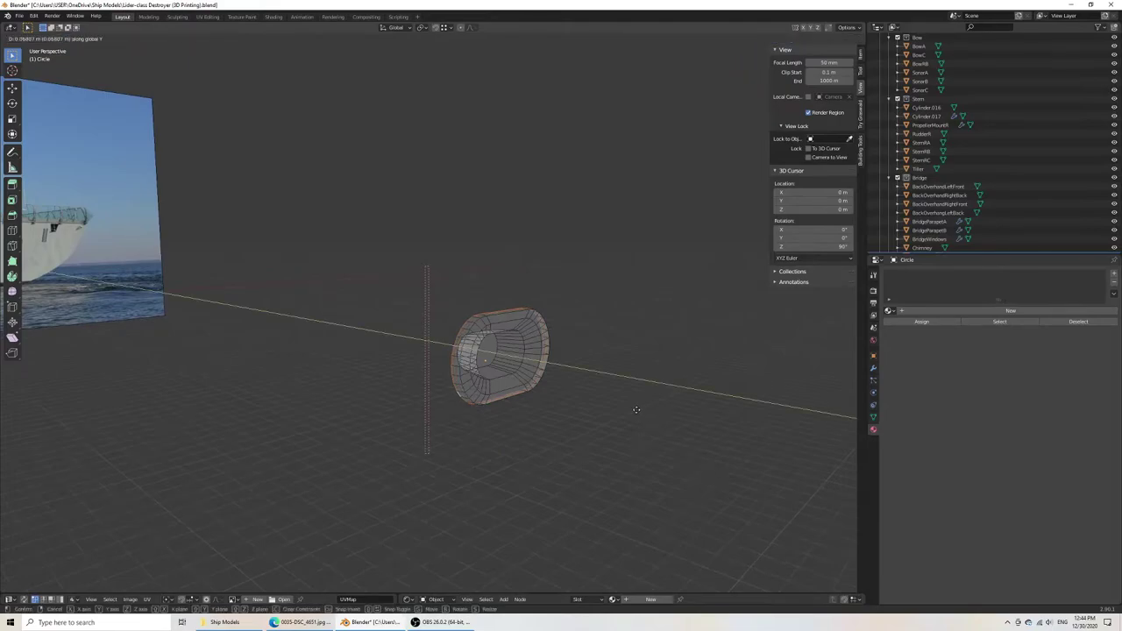
click(637, 408)
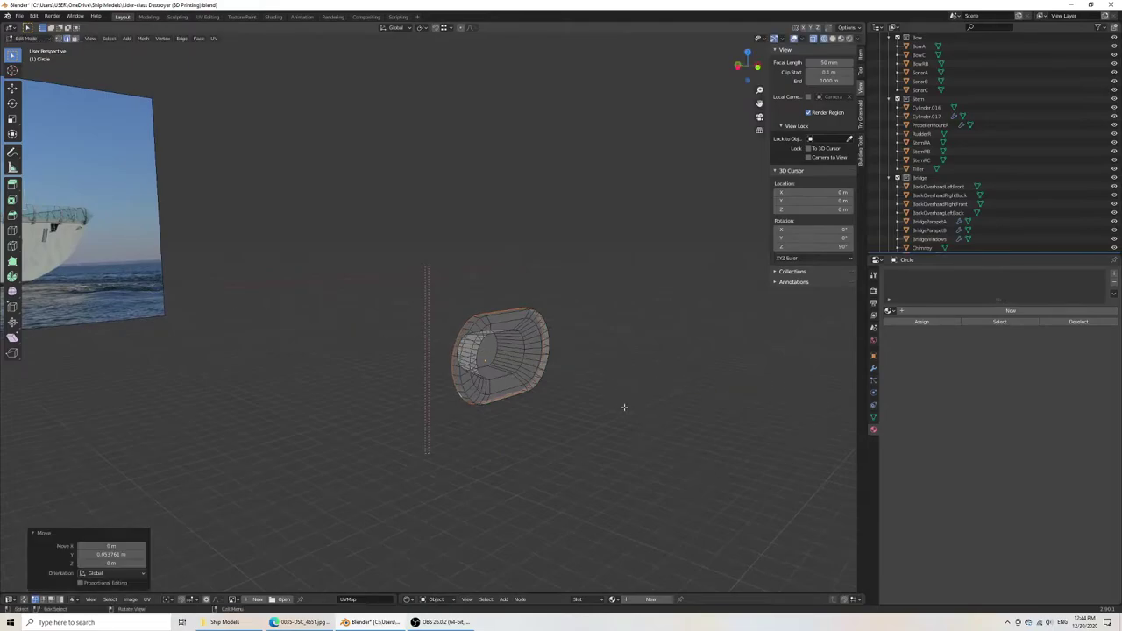
mouse_move(623, 408)
middle_down()
mouse_move(590, 394)
mouse_move(604, 405)
mouse_move(669, 395)
middle_up()
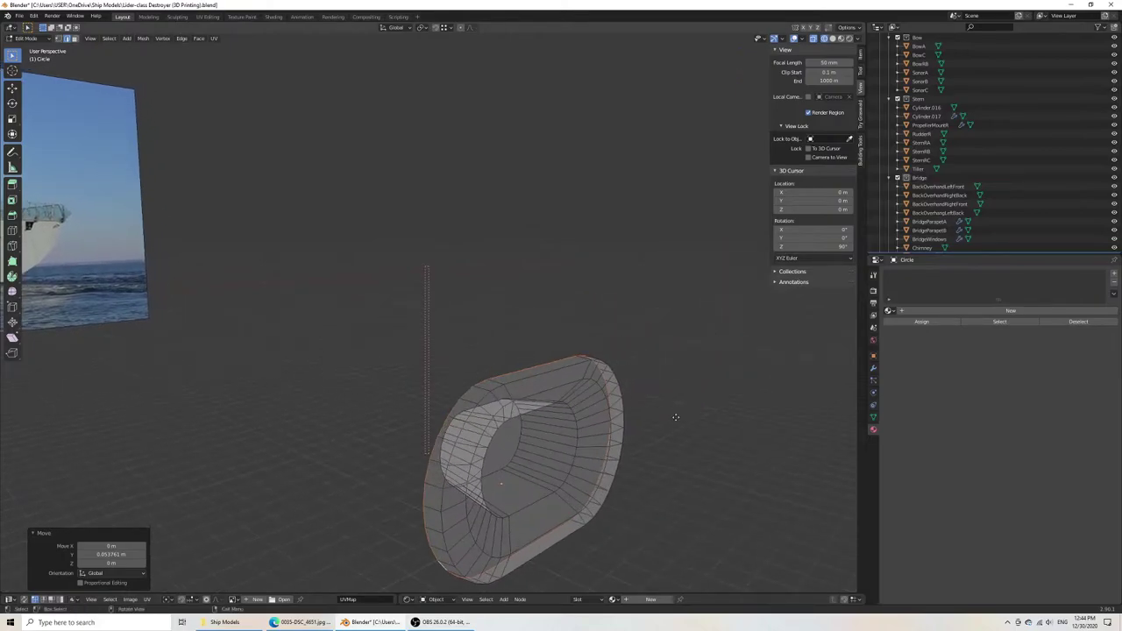
key(s)
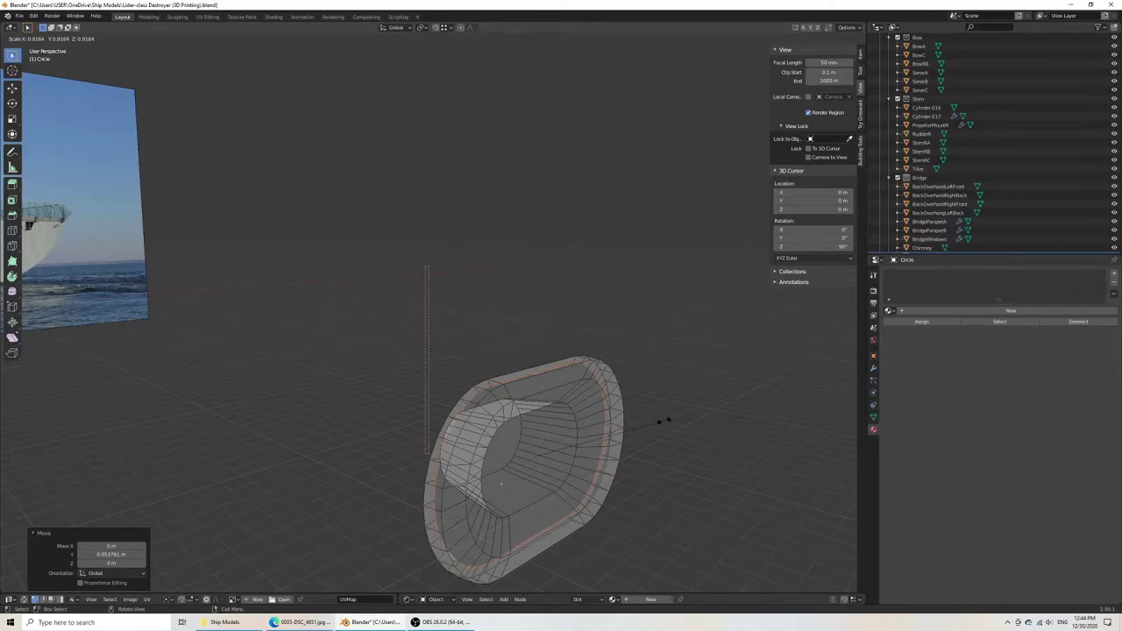
click(663, 421)
scroll(600, 401, up, 5)
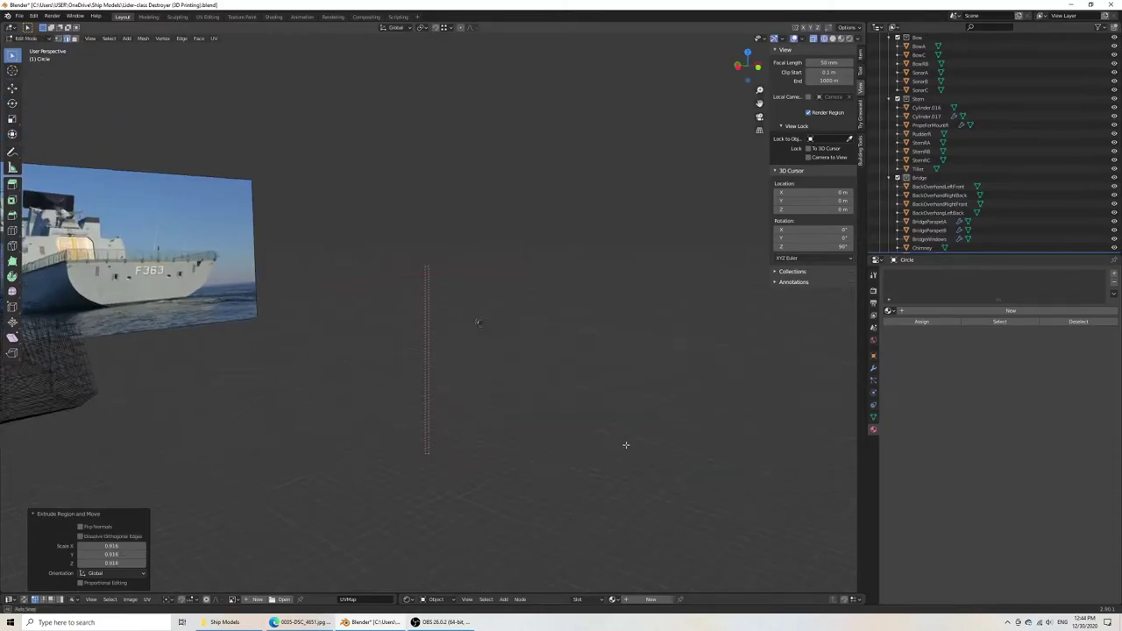
middle_drag(600, 401, 694, 406)
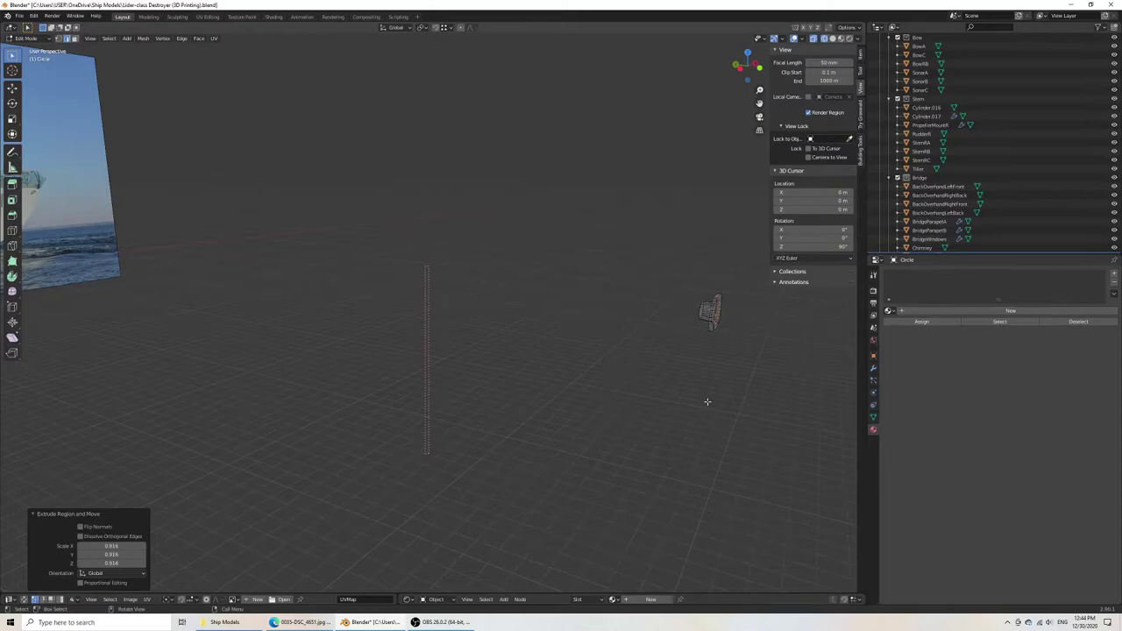
Move the selection along Y again, save the model, and change the viewport display.
key(g)
key(y)
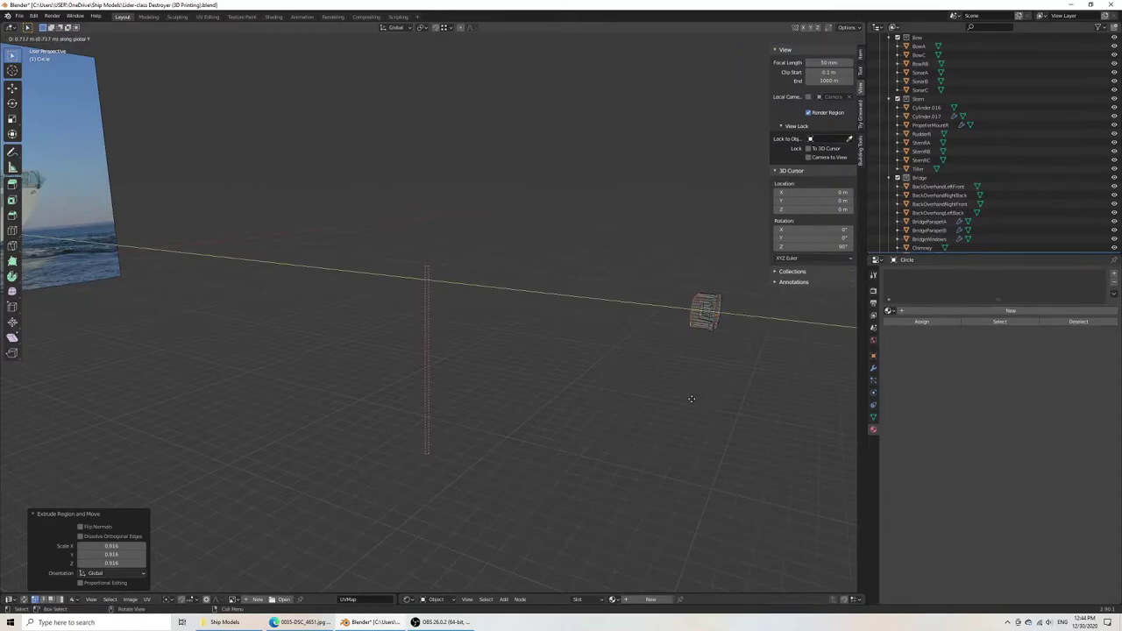
click(690, 398)
key(KP_1)
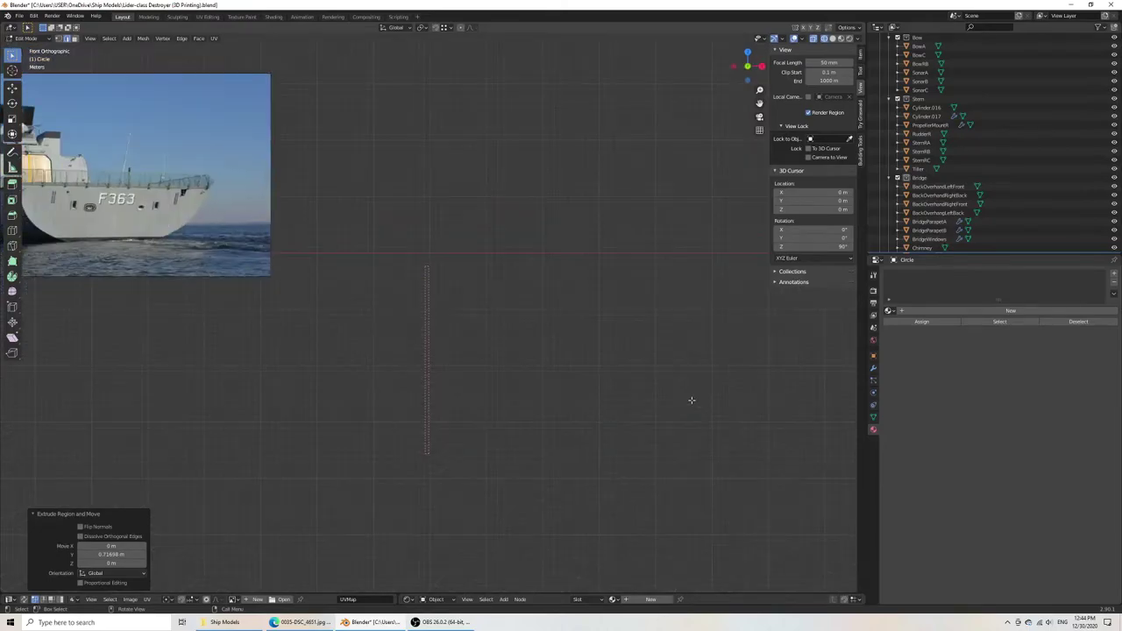
mouse_move(512, 321)
middle_down()
mouse_move(446, 316)
mouse_move(468, 345)
mouse_move(491, 295)
mouse_move(484, 306)
mouse_move(586, 313)
middle_up()
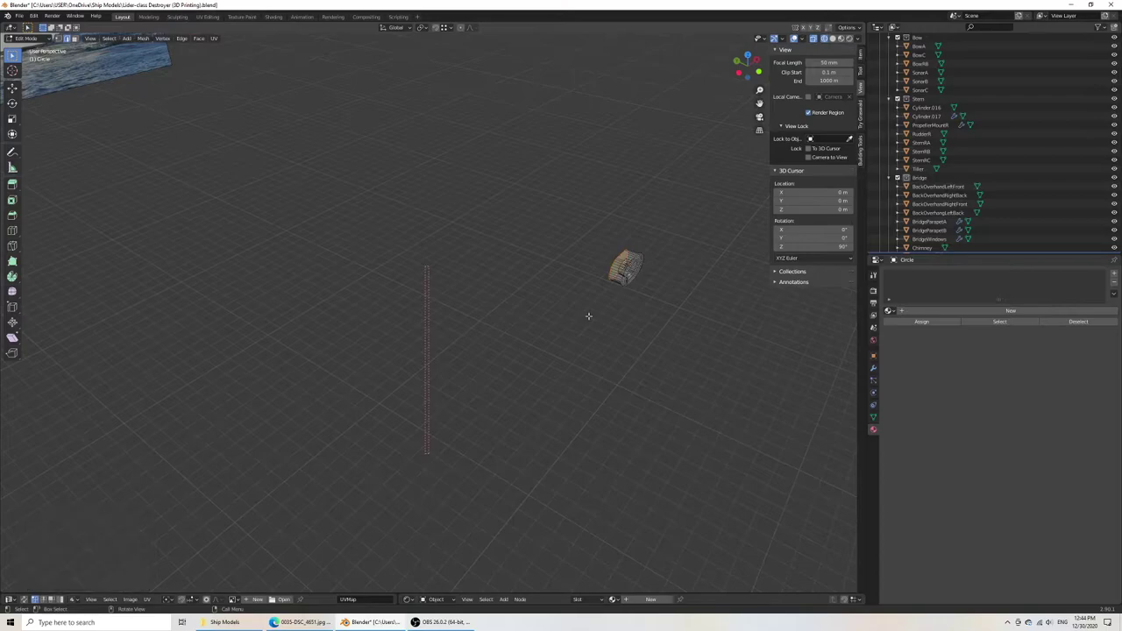
key(ctrl+s)
key(z)
click(657, 311)
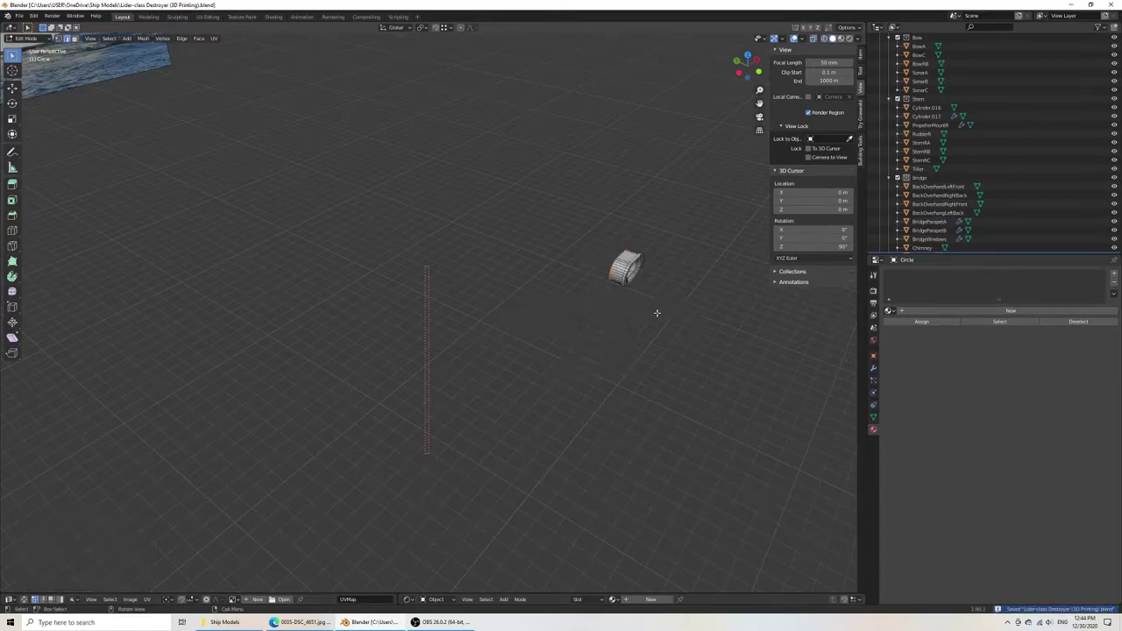
middle_drag(601, 314, 540, 313)
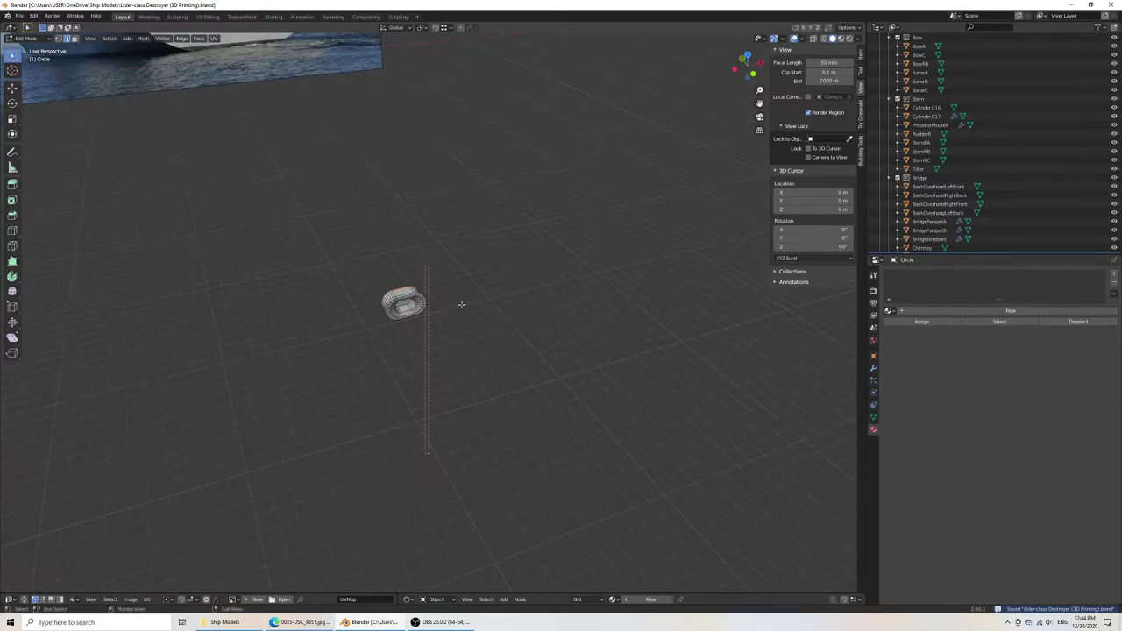
scroll(461, 304, up, 4)
Shrink the oval hawsehole piece slightly and save the file.
key(s)
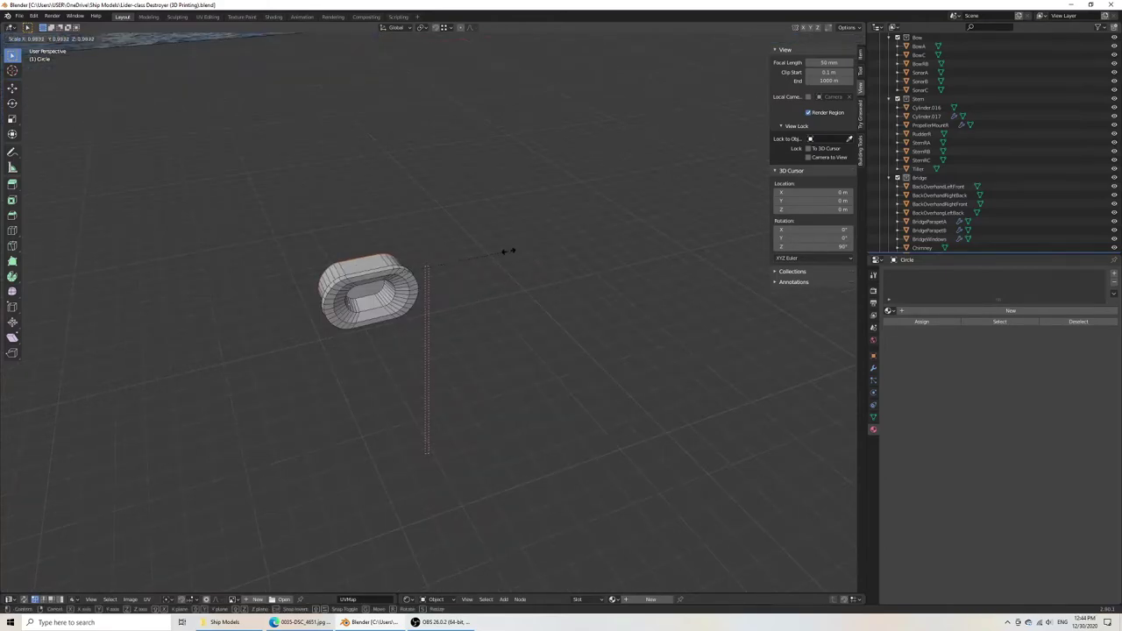
click(503, 253)
key(ctrl+s)
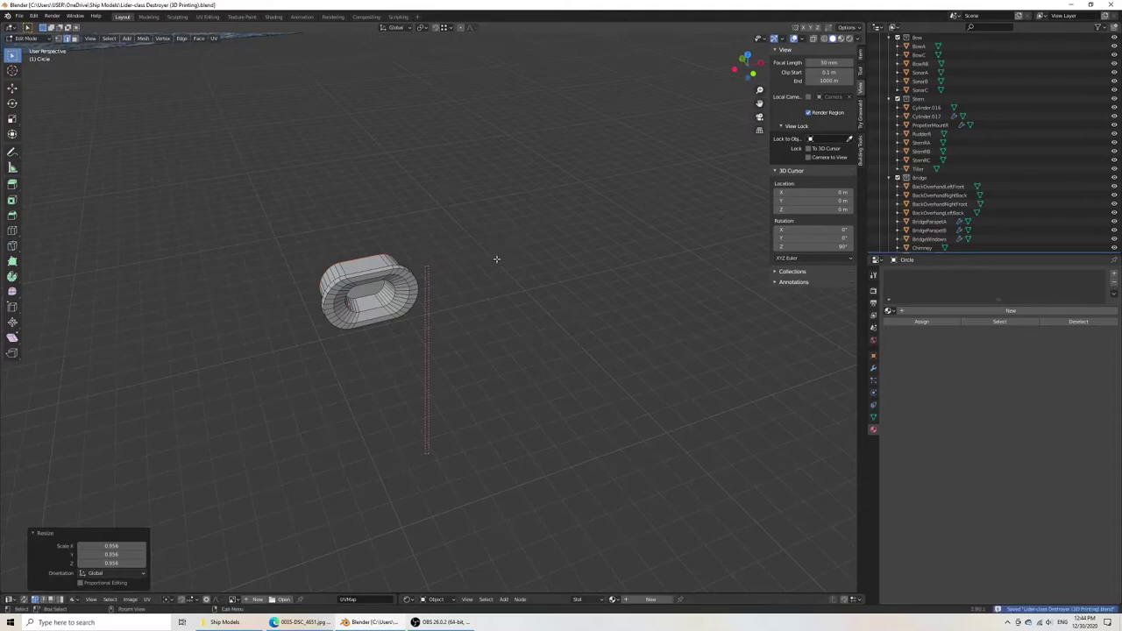
key(Tab)
key(slash)
scroll(435, 286, up, 5)
scroll(426, 293, up, 3)
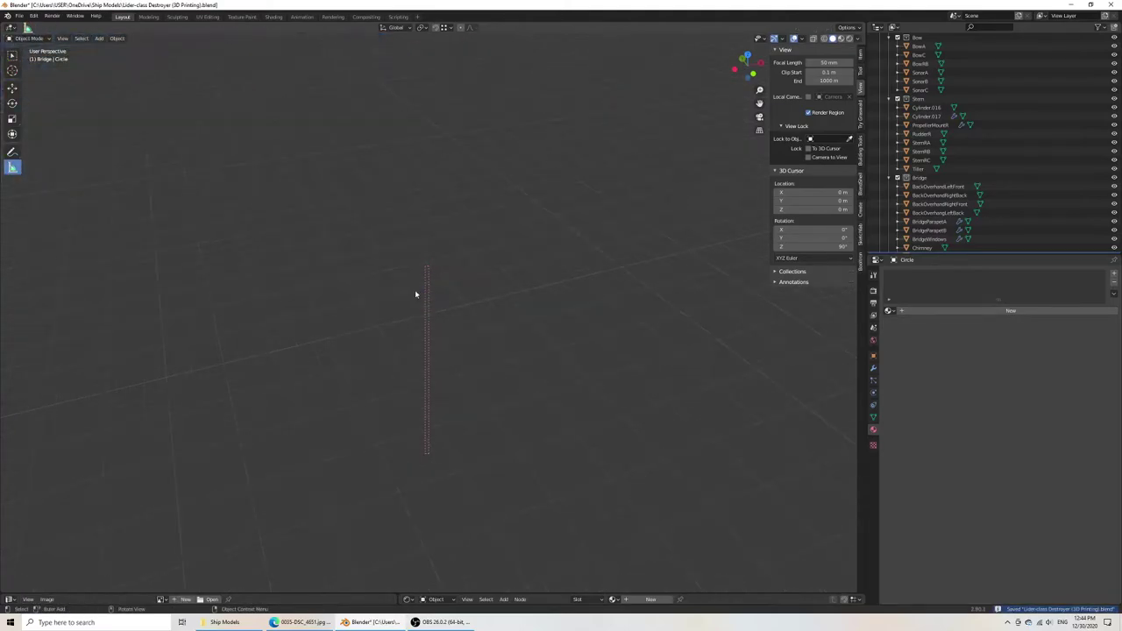
scroll(423, 290, down, 5)
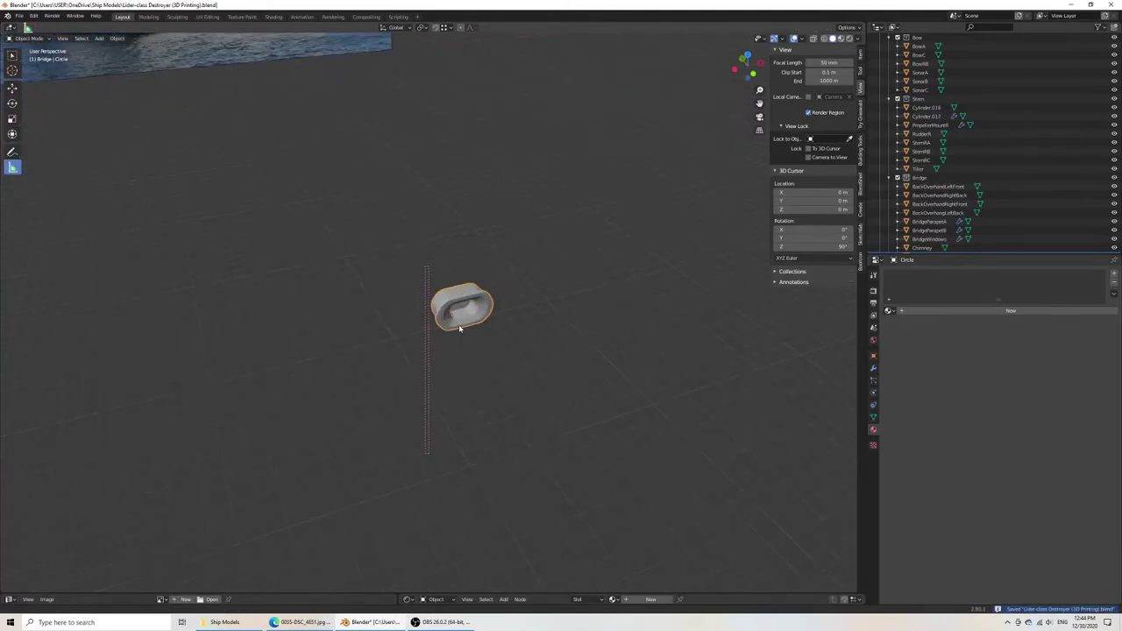
scroll(424, 290, up, 2)
scroll(456, 297, up, 2)
scroll(501, 308, up, 3)
Add a Subdivision Surface modifier to the hawsehole piece.
key(Tab)
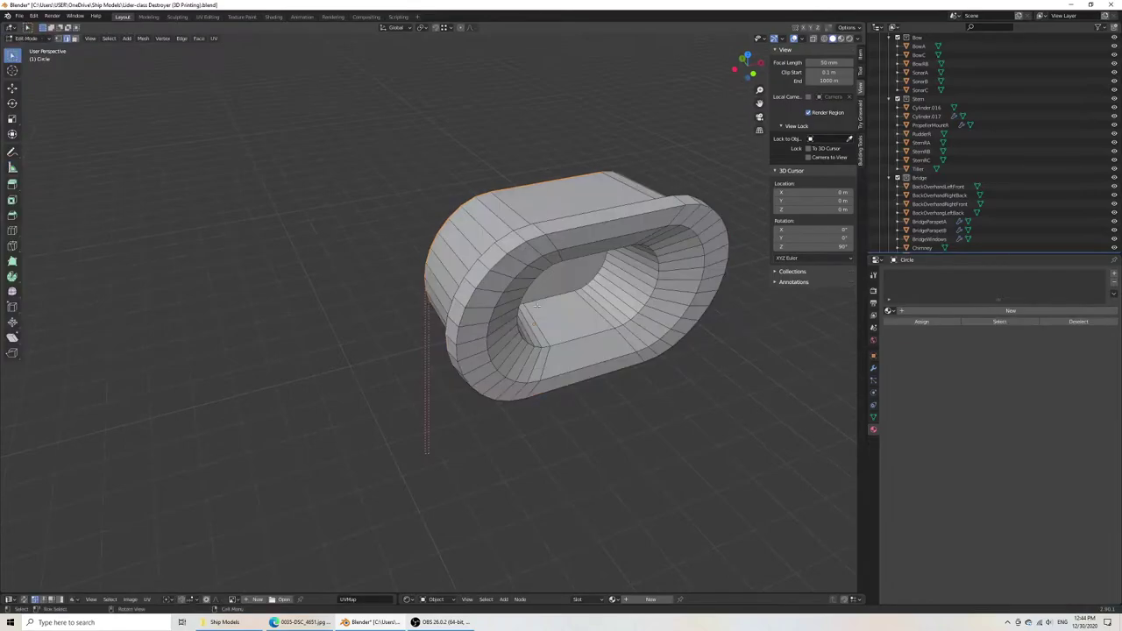
key(Tab)
click(873, 368)
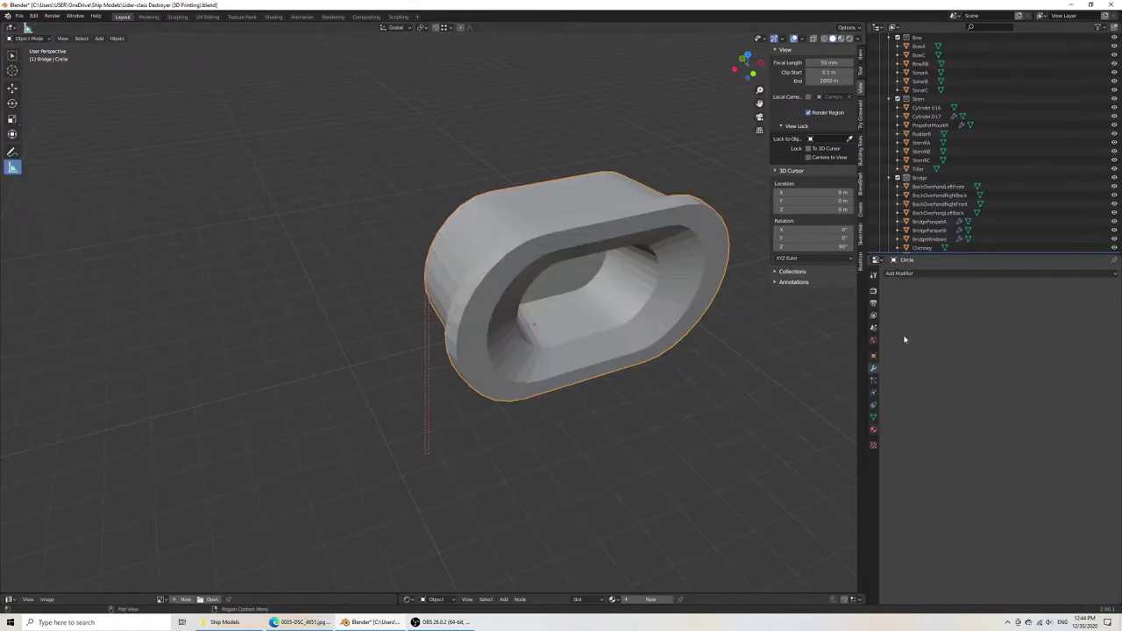
click(925, 272)
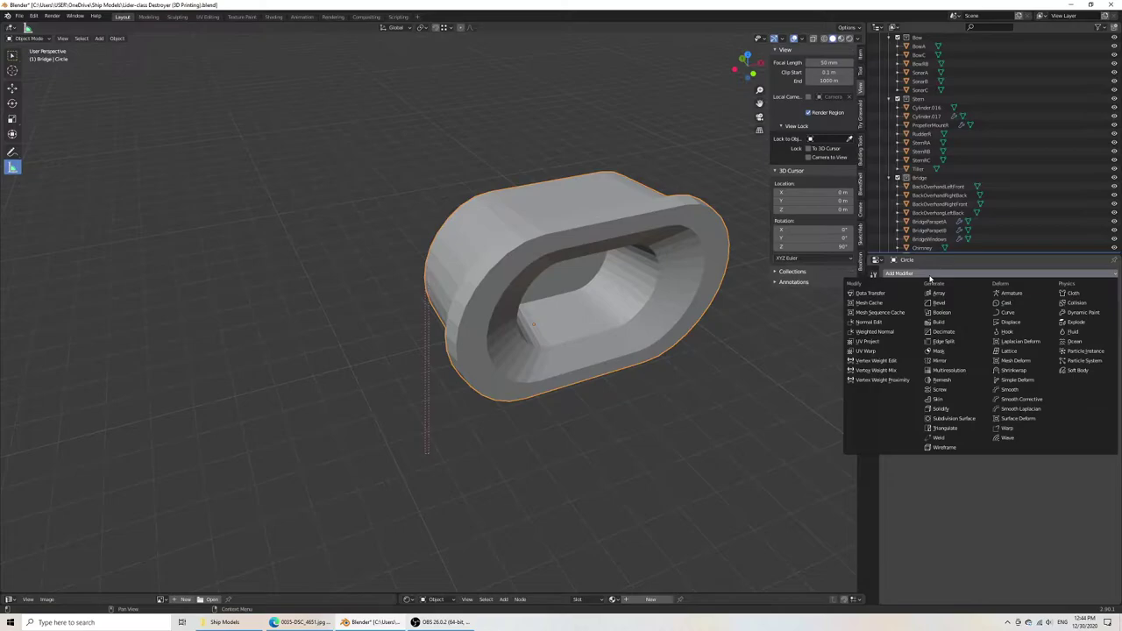
click(954, 420)
Give the top edge loop a full 1.0 crease.
key(Tab)
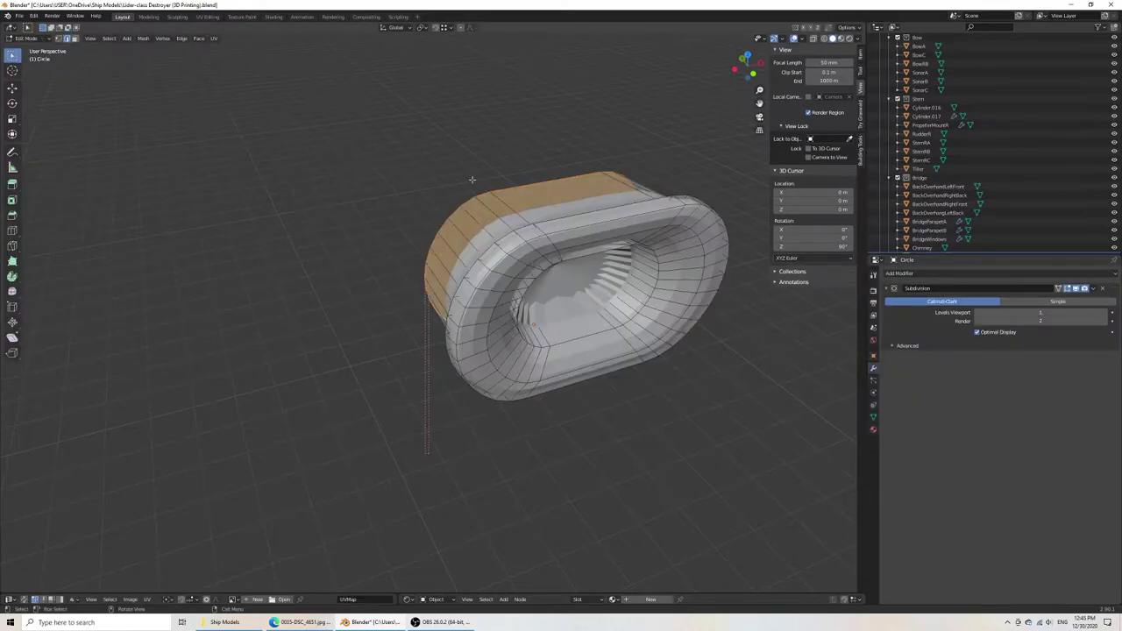
key(shift+e)
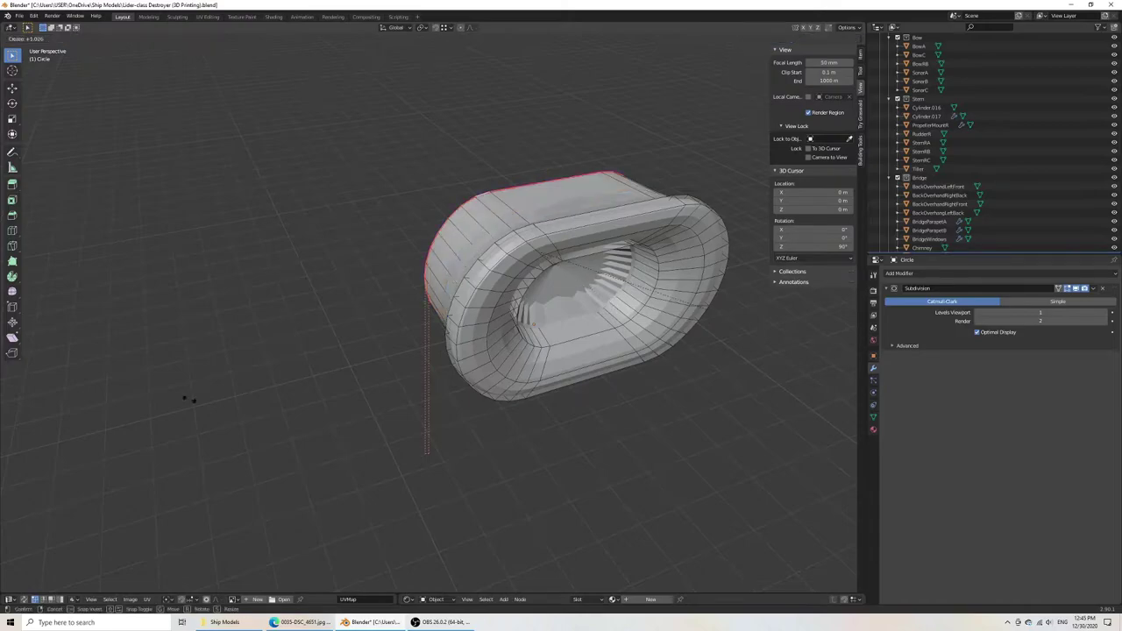
click(110, 507)
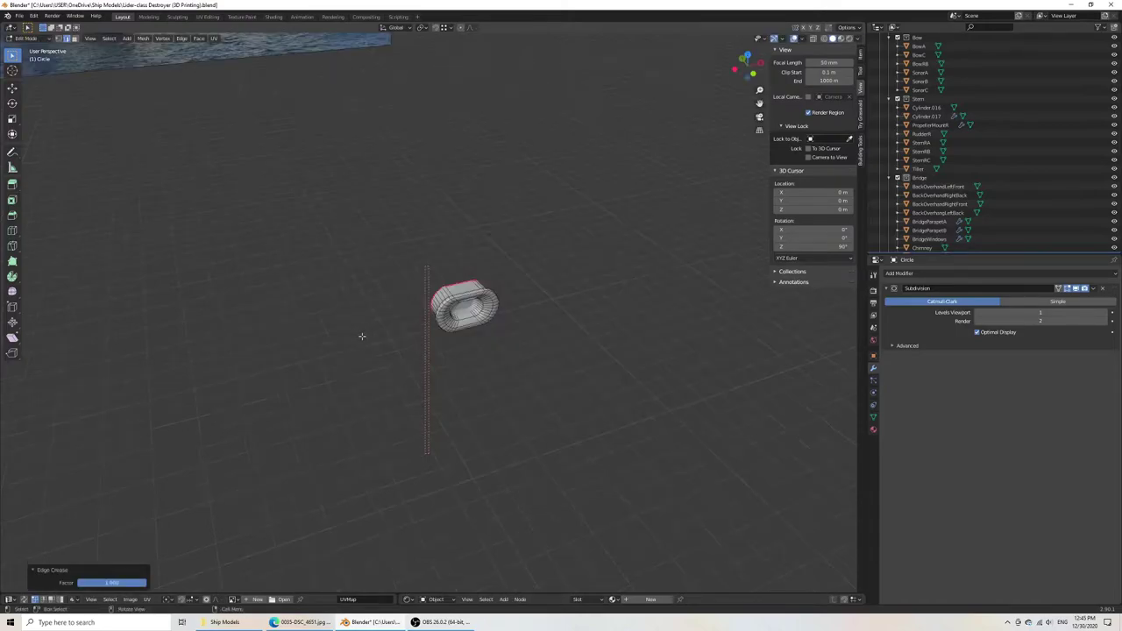
key(a)
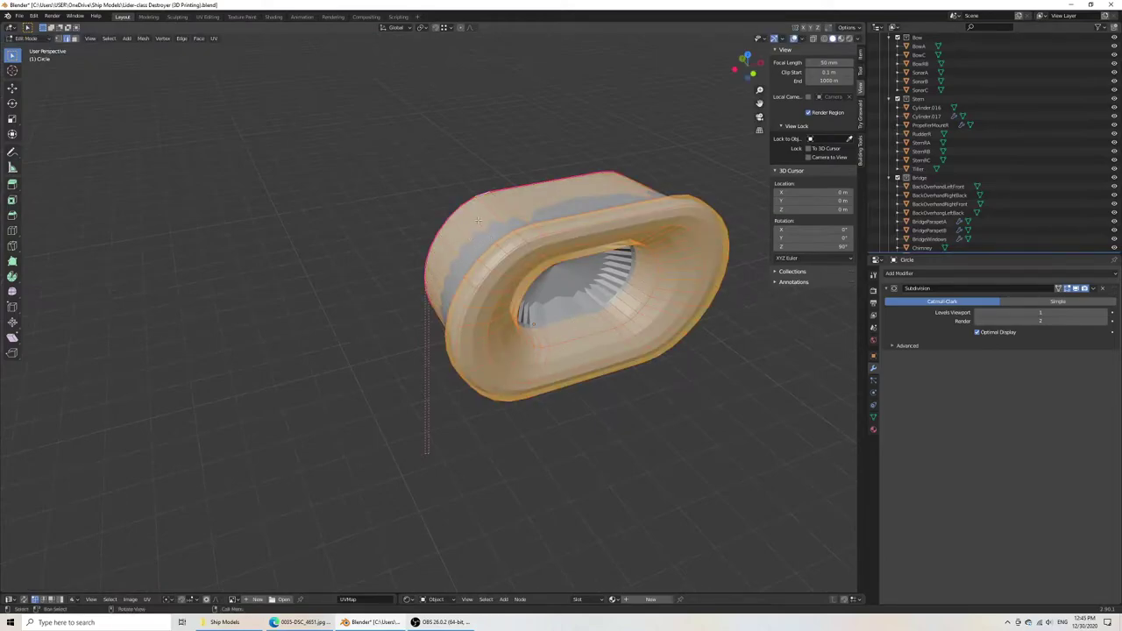
key(alt+a)
Fully crease the front ring, outer front rim and inner front ring loops.
alt+click(499, 235)
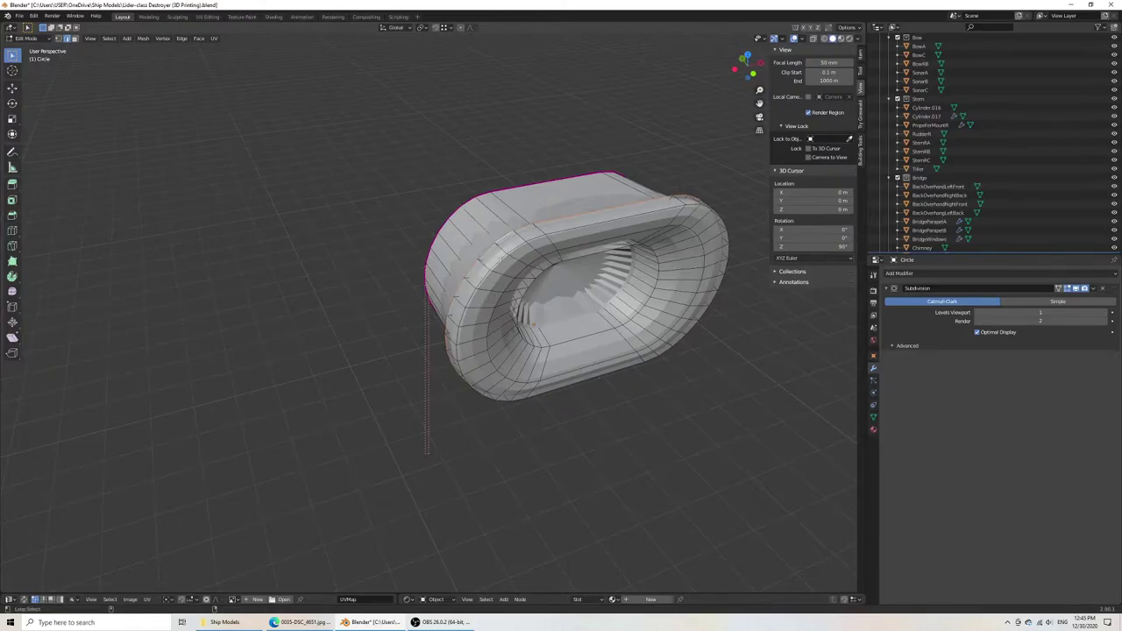
alt+shift+click(500, 256)
alt+shift+click(504, 287)
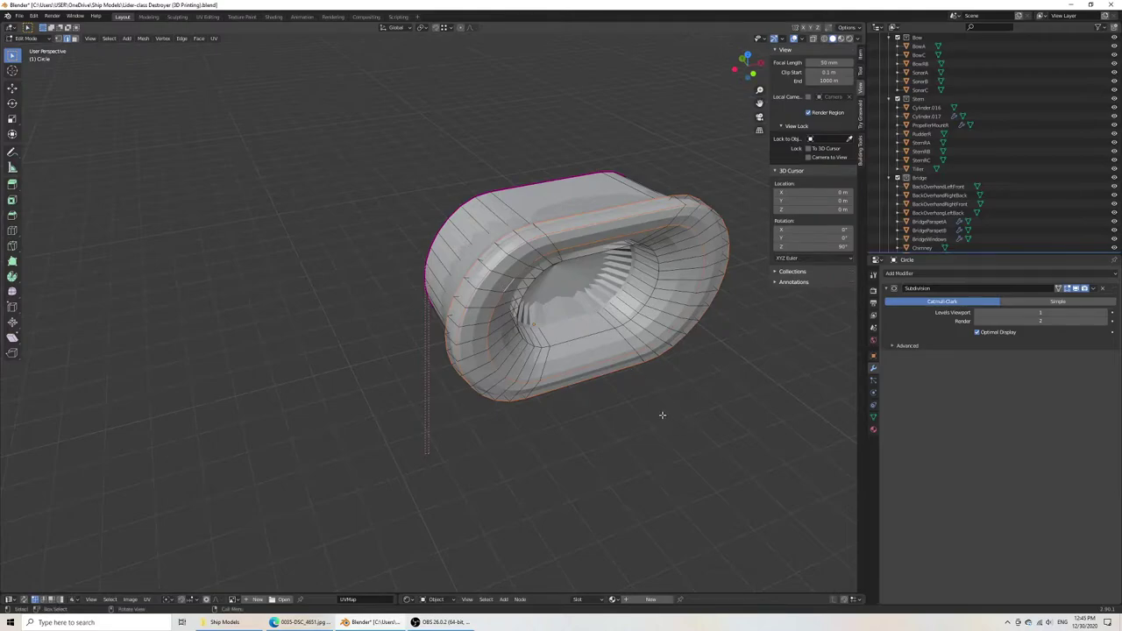
key(shift+e)
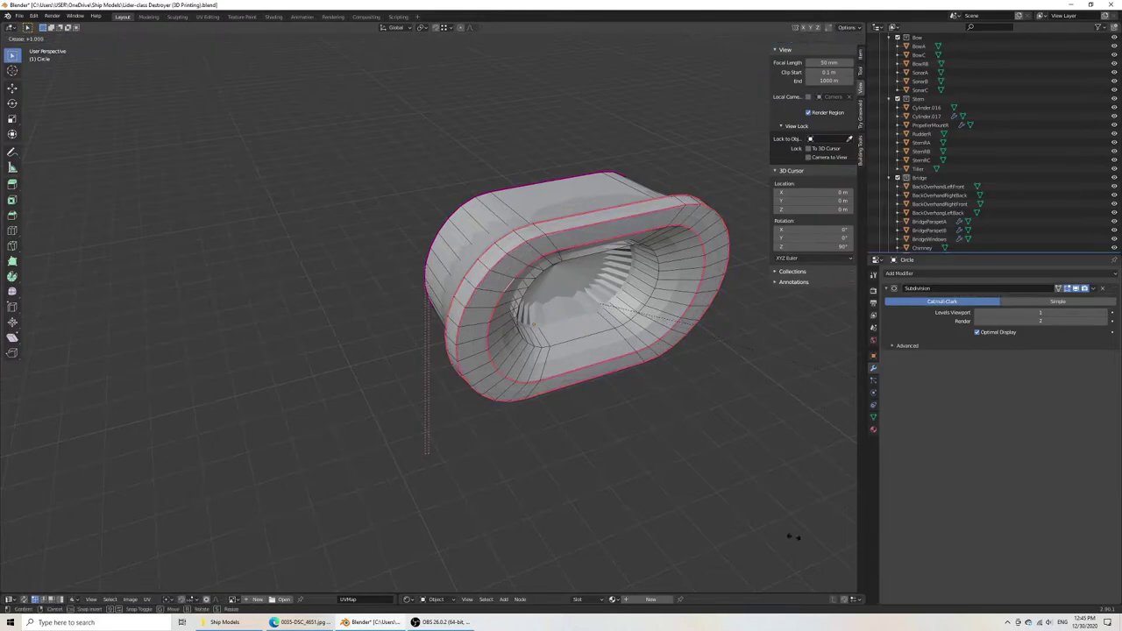
key(Return)
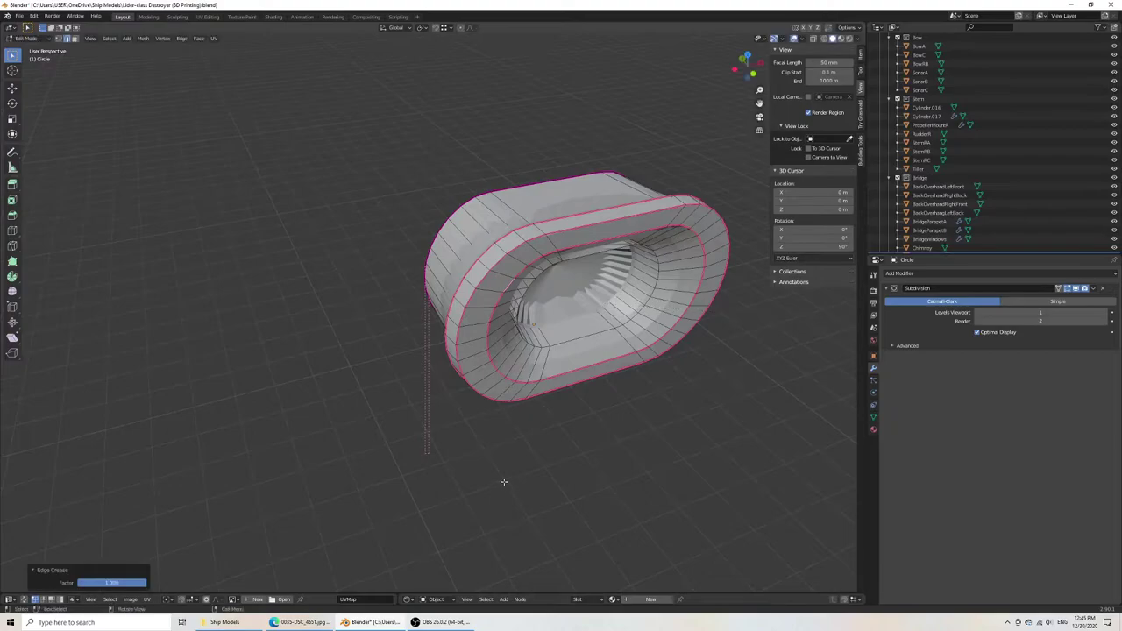
In X-ray display, fully crease the inner oval loop of the opening.
shift+middle_drag(559, 340, 552, 336)
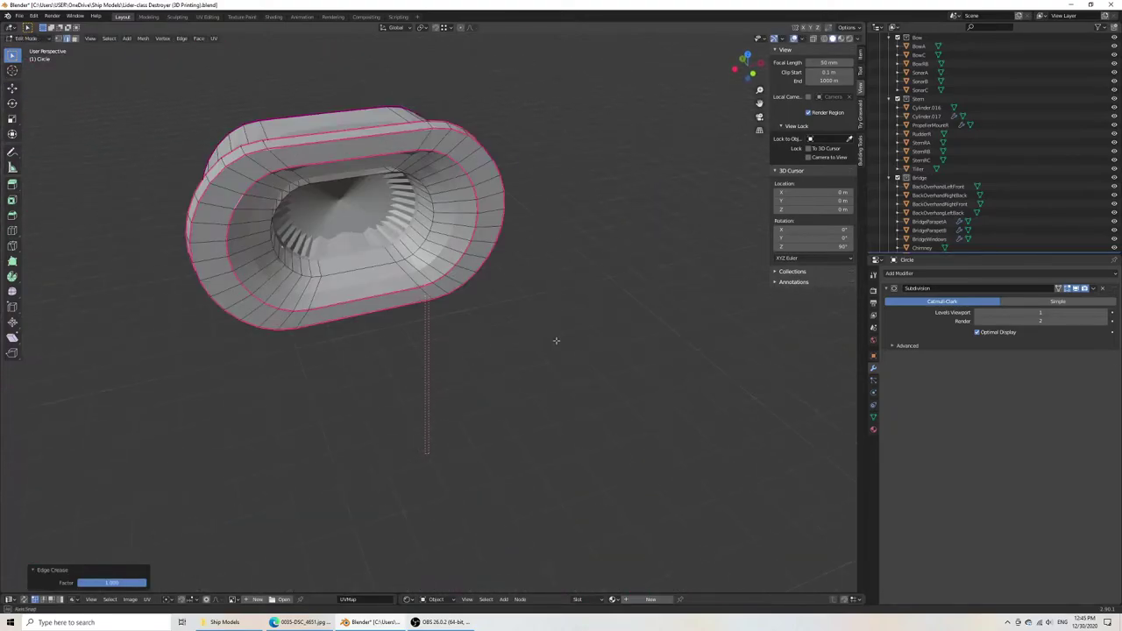
key(z)
click(488, 335)
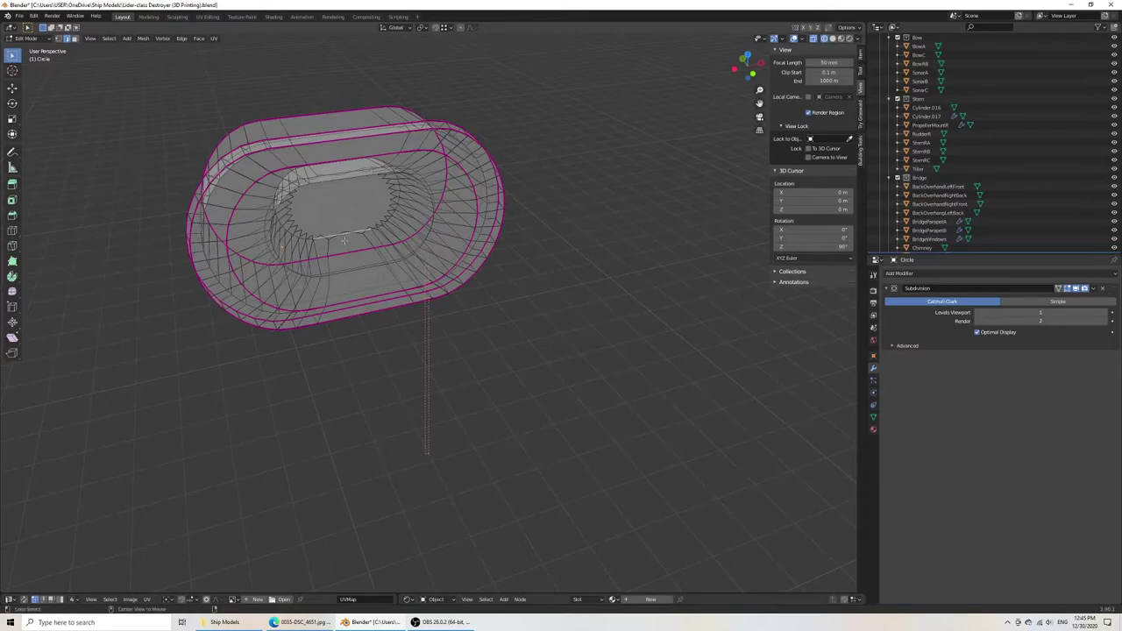
alt+click(345, 241)
key(shift+e)
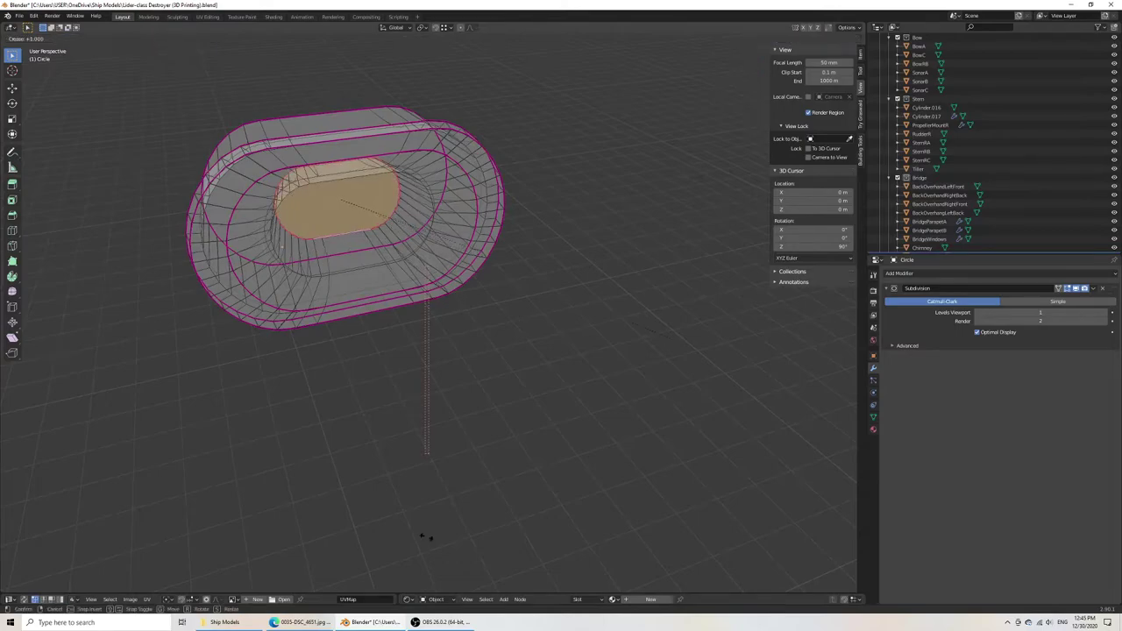
click(545, 547)
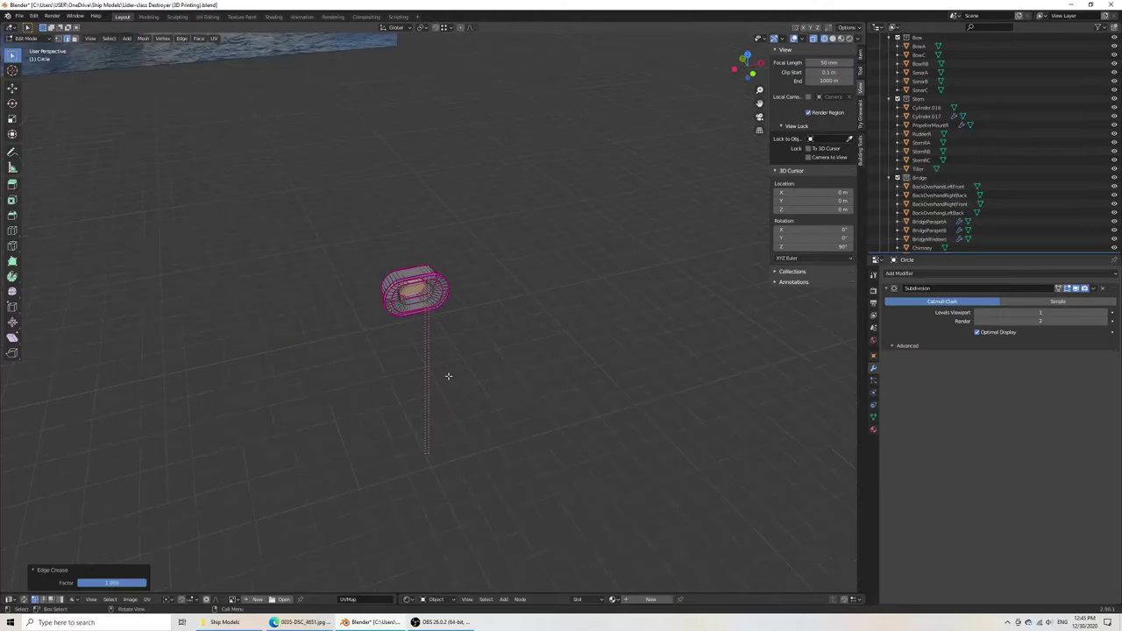
Return to solid display, select the loop around the inner opening, and exit to Object Mode.
key(z)
click(517, 328)
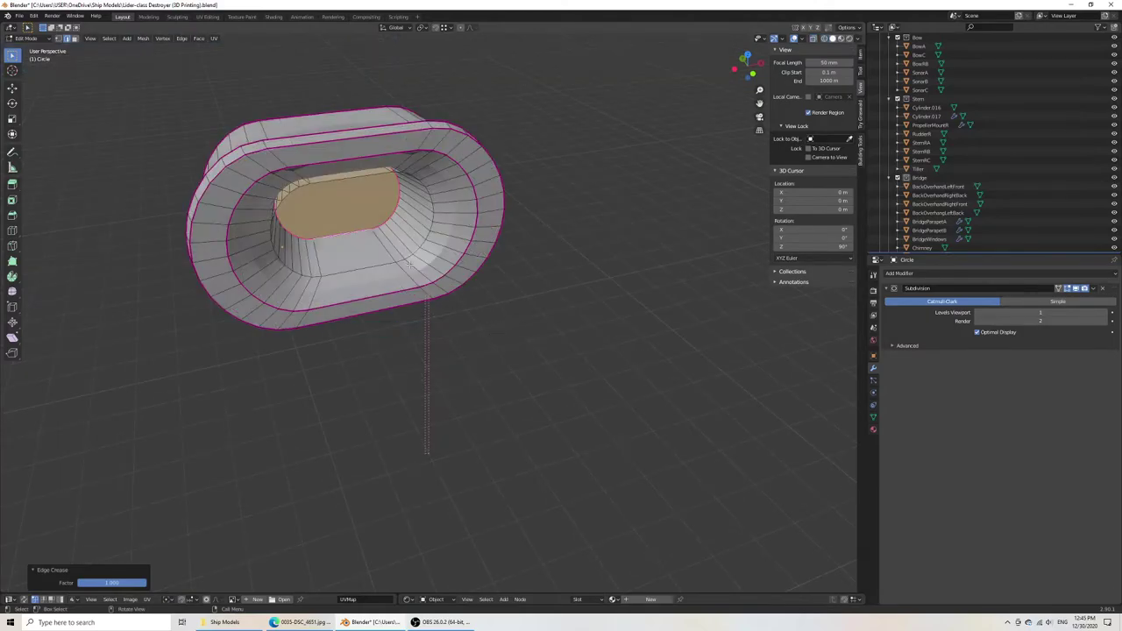
key(alt+a)
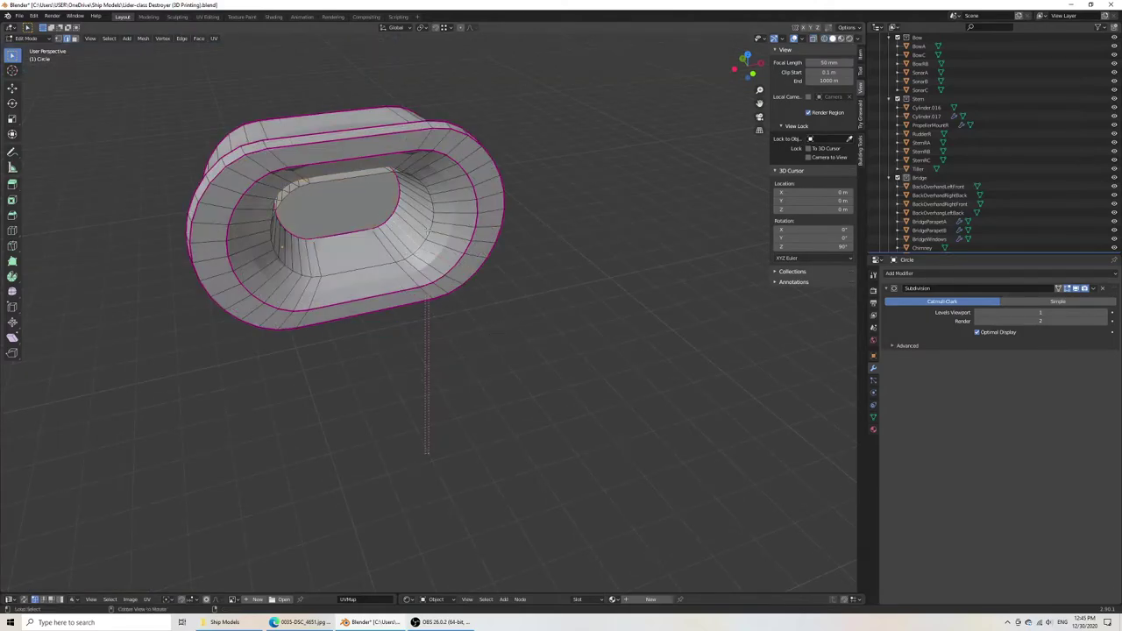
alt+click(432, 207)
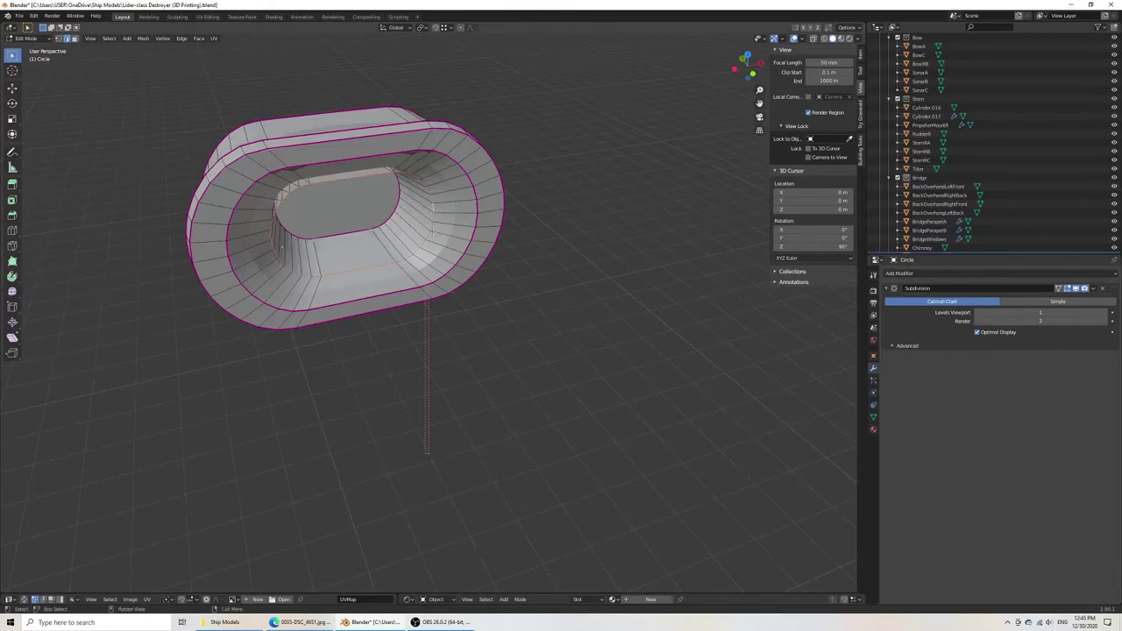
key(Tab)
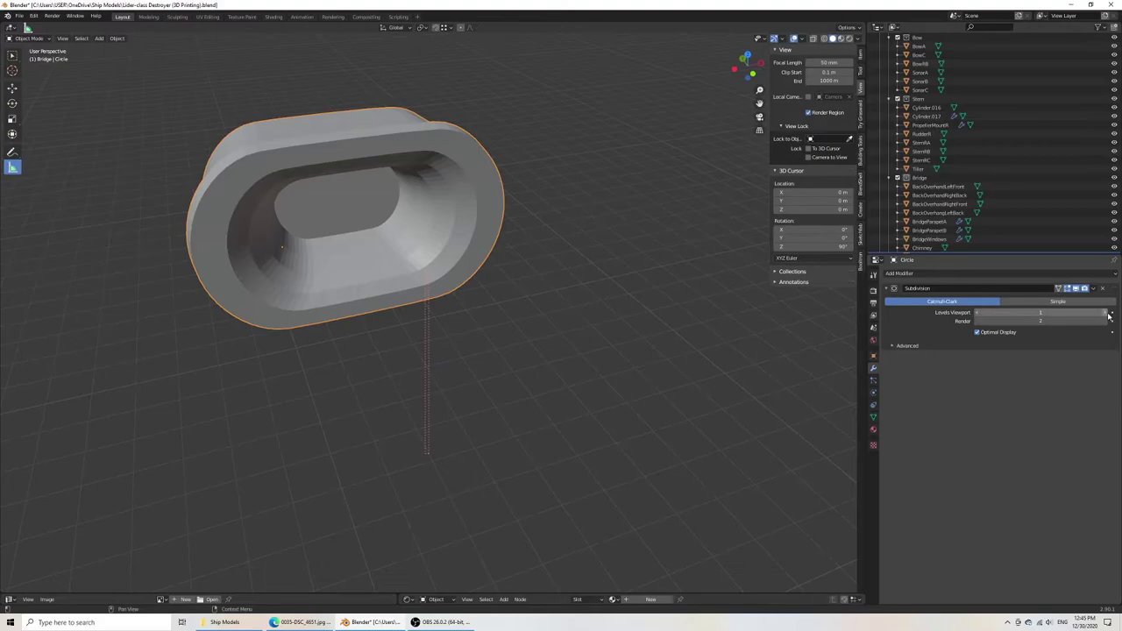
Increase the Subdivision Surface viewport levels and set render levels to 3.
click(1105, 313)
click(1106, 312)
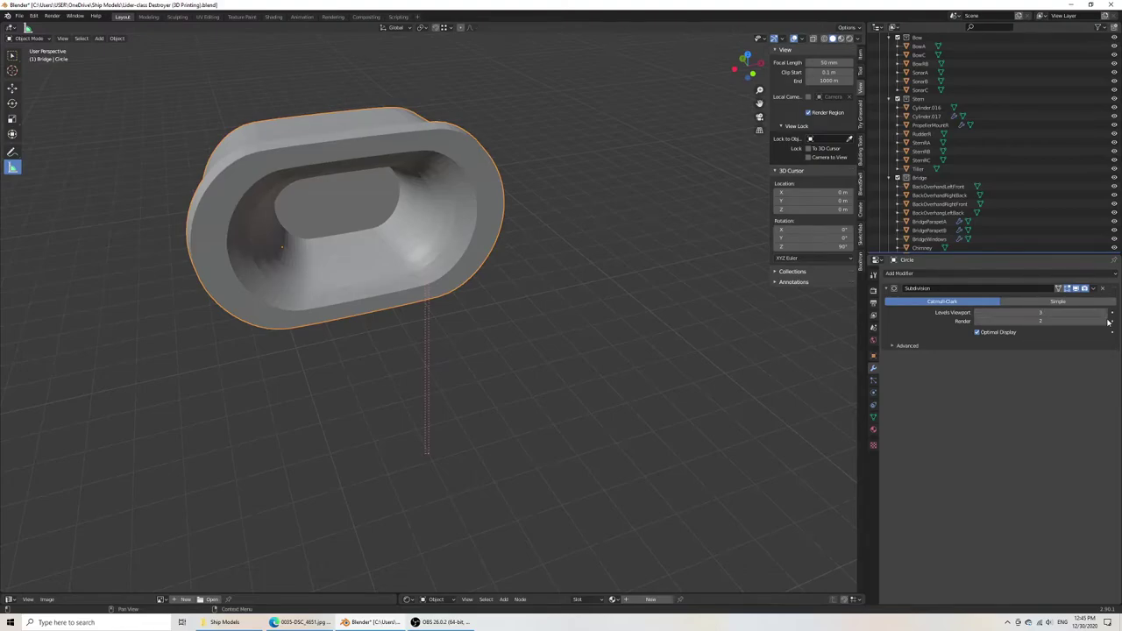
click(1106, 322)
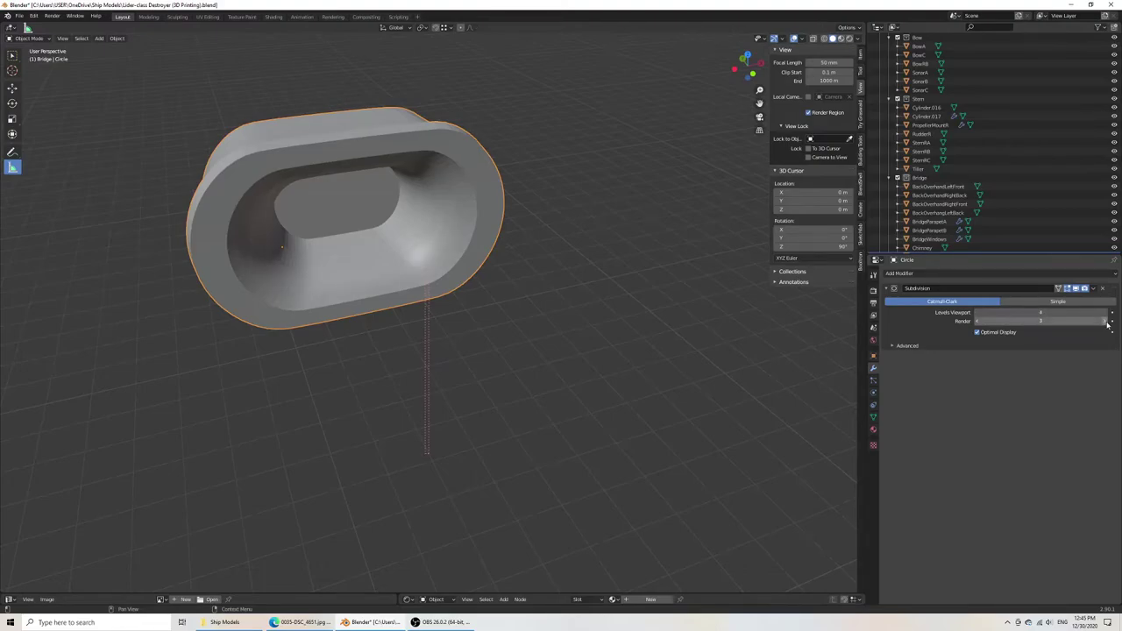
Rescale the inner opening loop and save the model.
key(Tab)
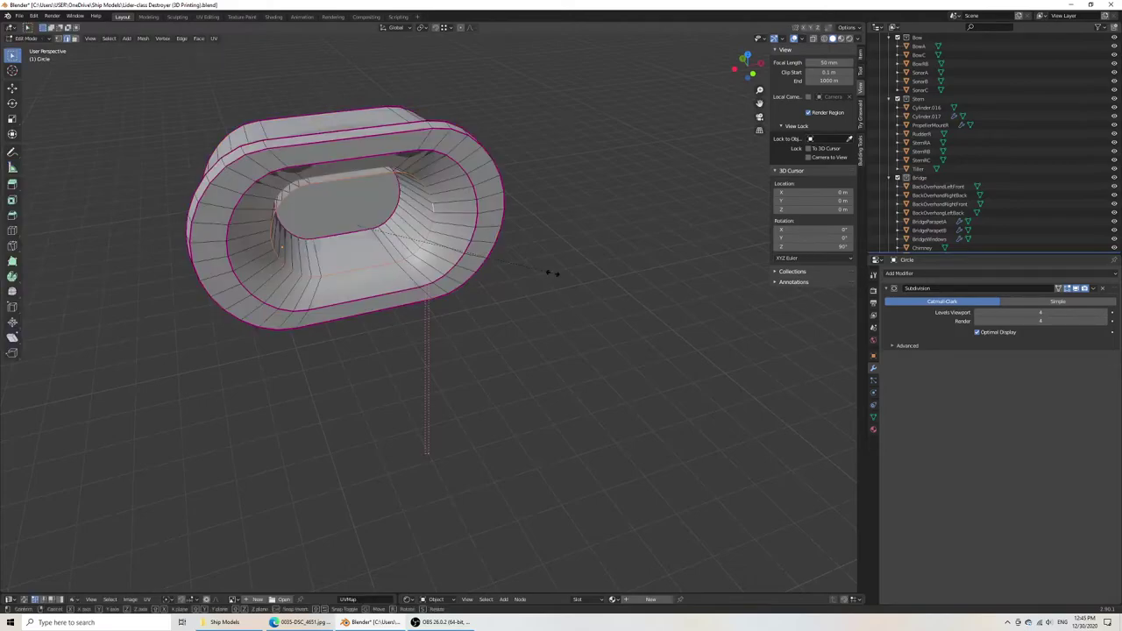
key(s)
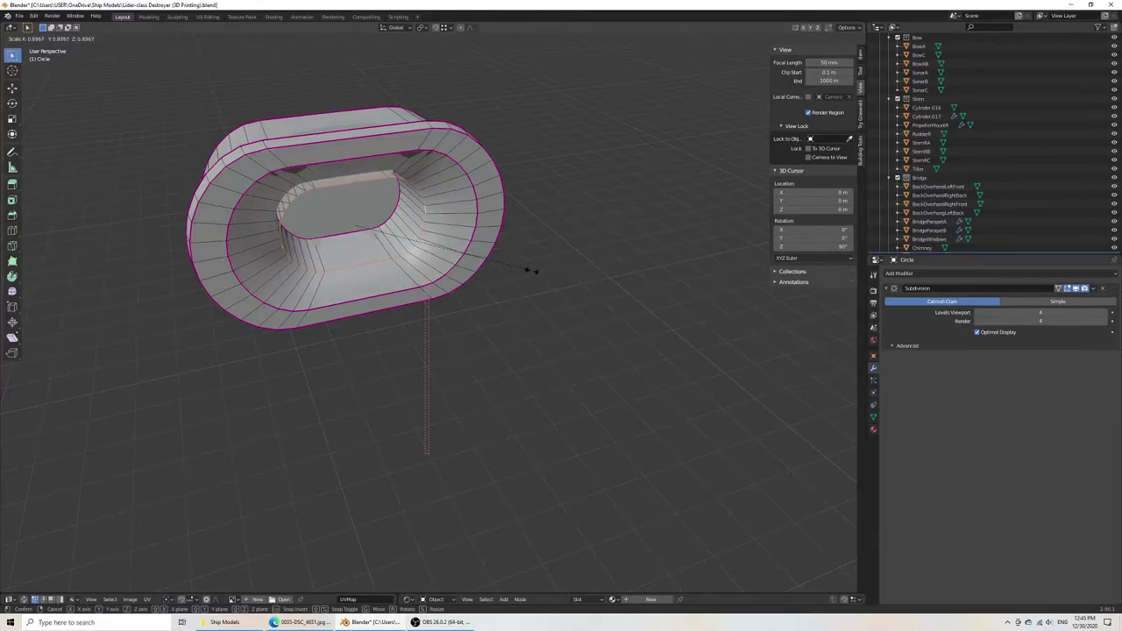
click(529, 271)
key(ctrl+s)
key(Tab)
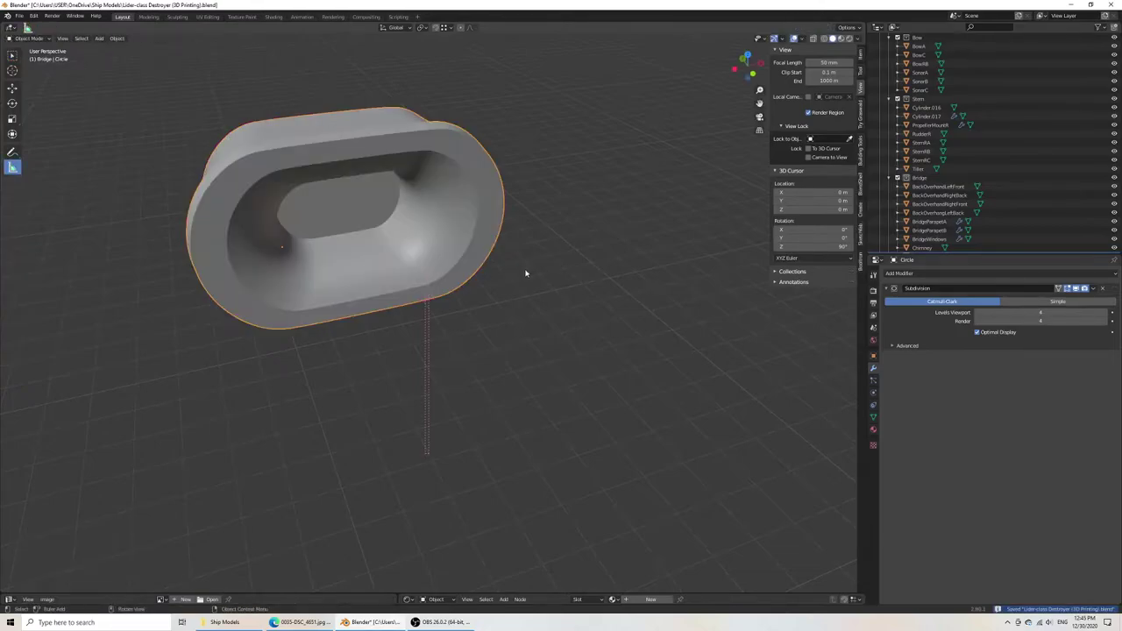
Push the inner opening loop back along Y and save the blend file.
key(ctrl+z)
key(ctrl+z)
key(ctrl+z)
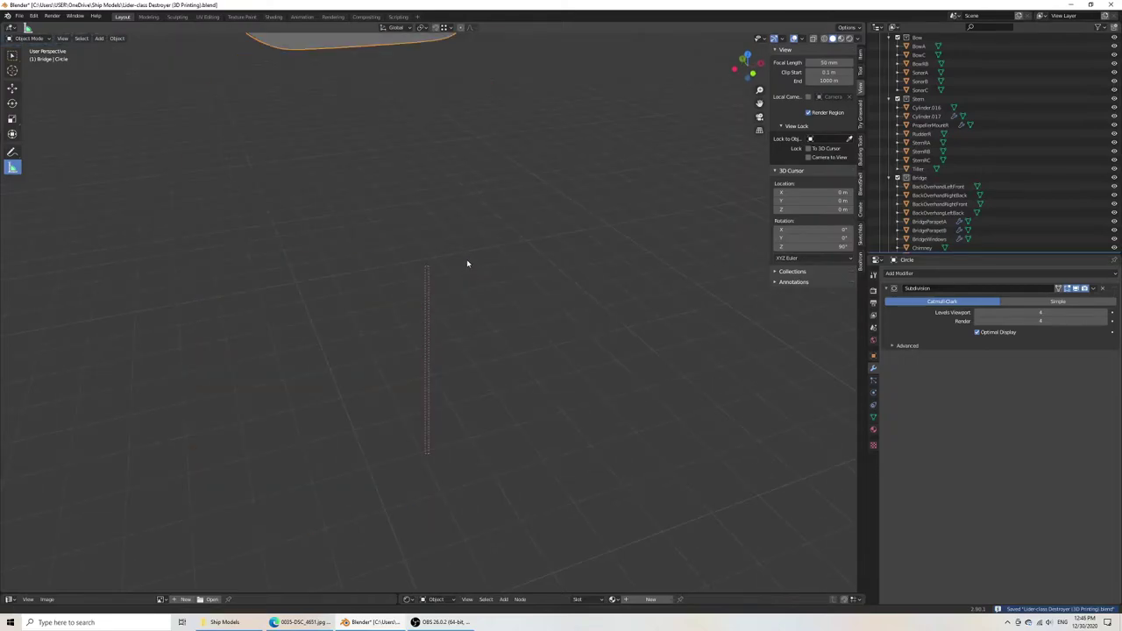
key(ctrl+z)
key(ctrl+z)
key(Tab)
key(g)
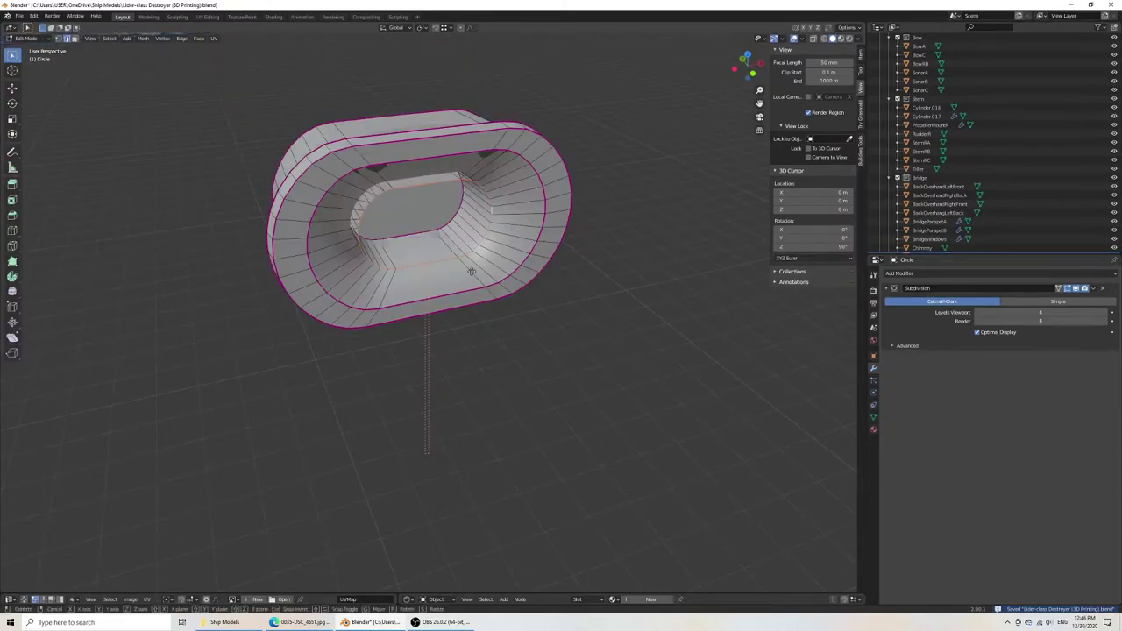
key(y)
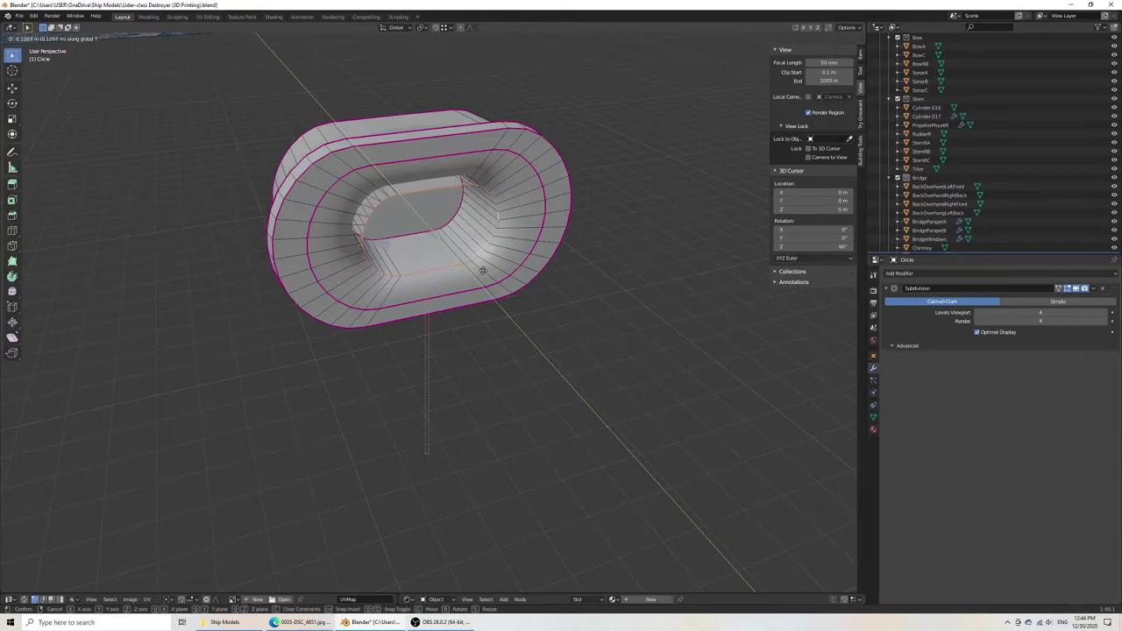
click(482, 270)
key(ctrl+s)
key(Tab)
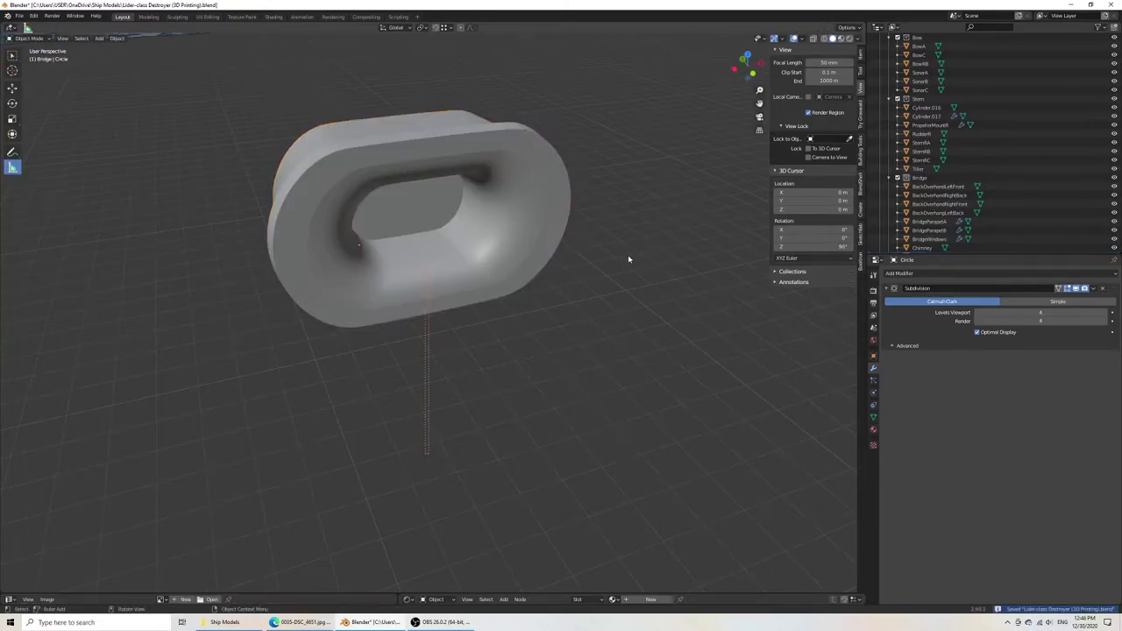
Select the hawsehole and enter Edit Mode with face selection.
scroll(517, 299, down, 5)
scroll(509, 300, down, 3)
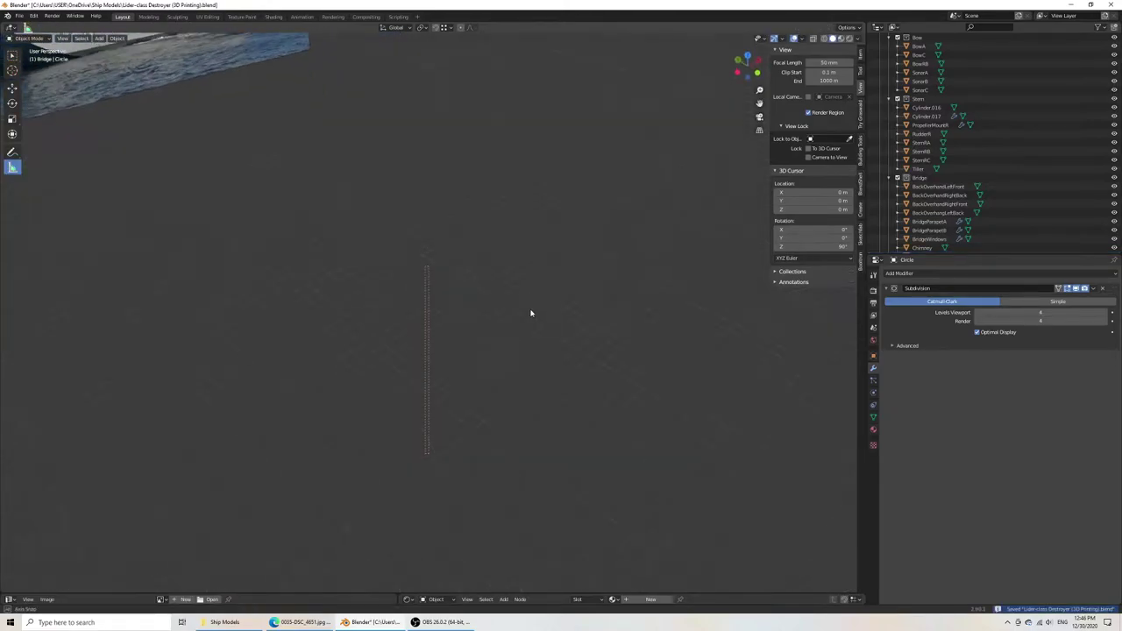
scroll(507, 302, up, 3)
mouse_move(506, 301)
middle_down()
mouse_move(538, 323)
mouse_move(413, 245)
mouse_move(528, 283)
mouse_move(433, 265)
mouse_move(493, 313)
middle_up()
scroll(490, 315, up, 3)
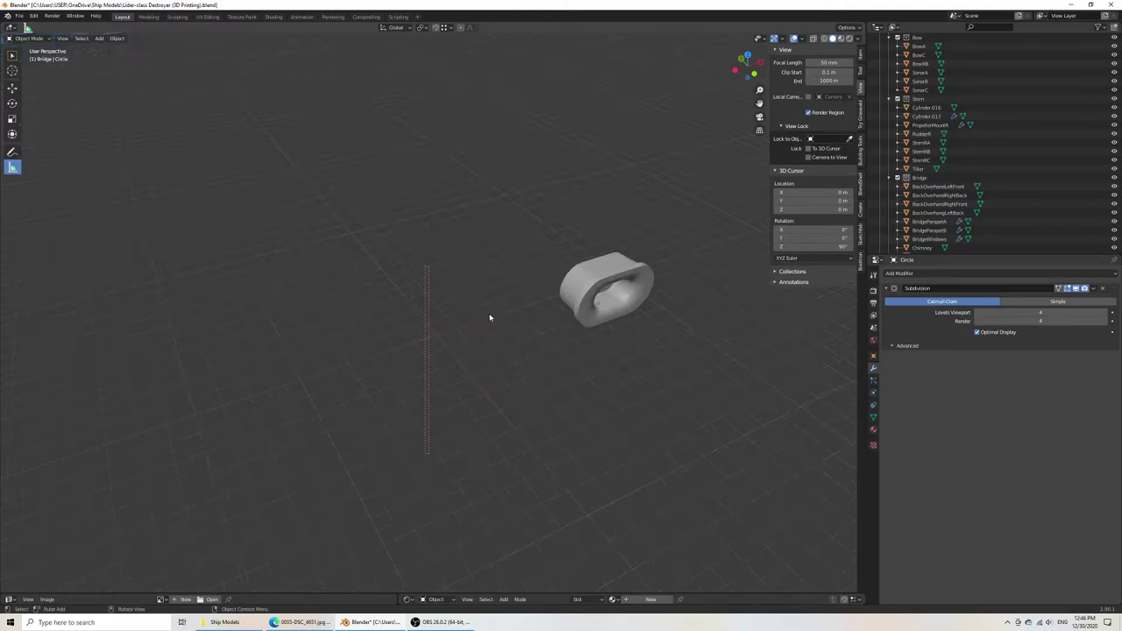
scroll(609, 343, up, 2)
middle_drag(604, 339, 464, 237)
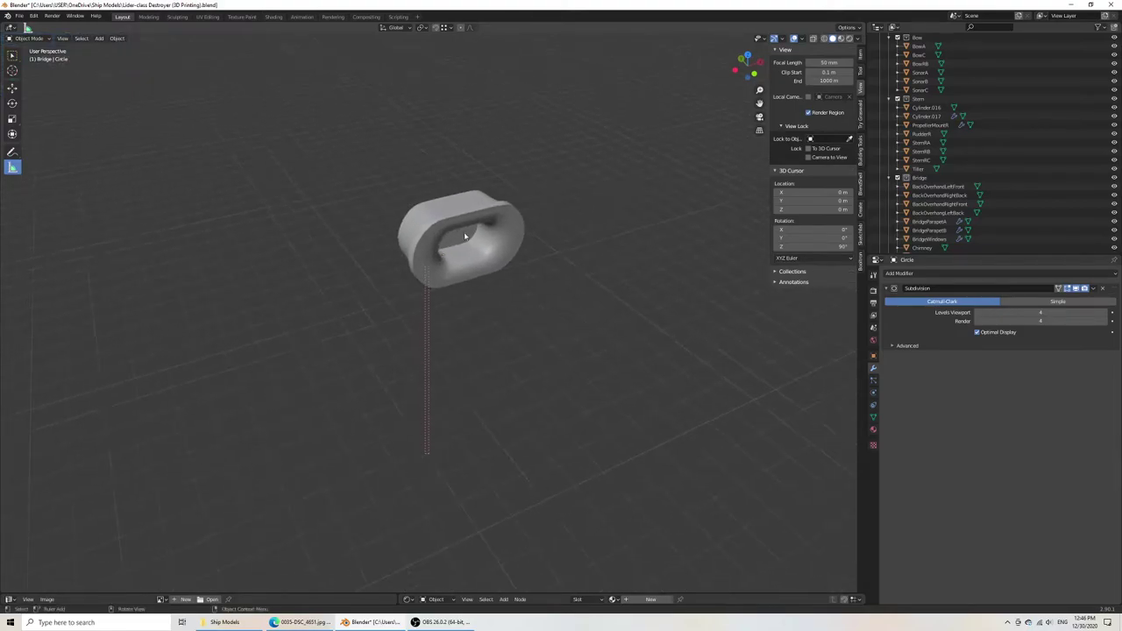
click(465, 237)
key(Tab)
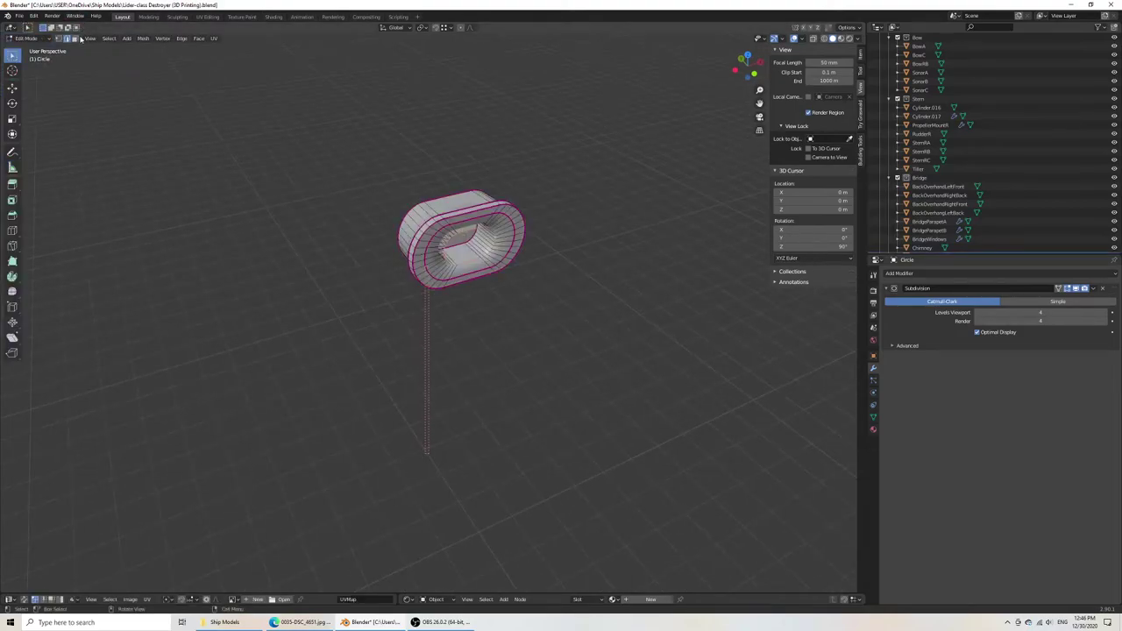
click(75, 39)
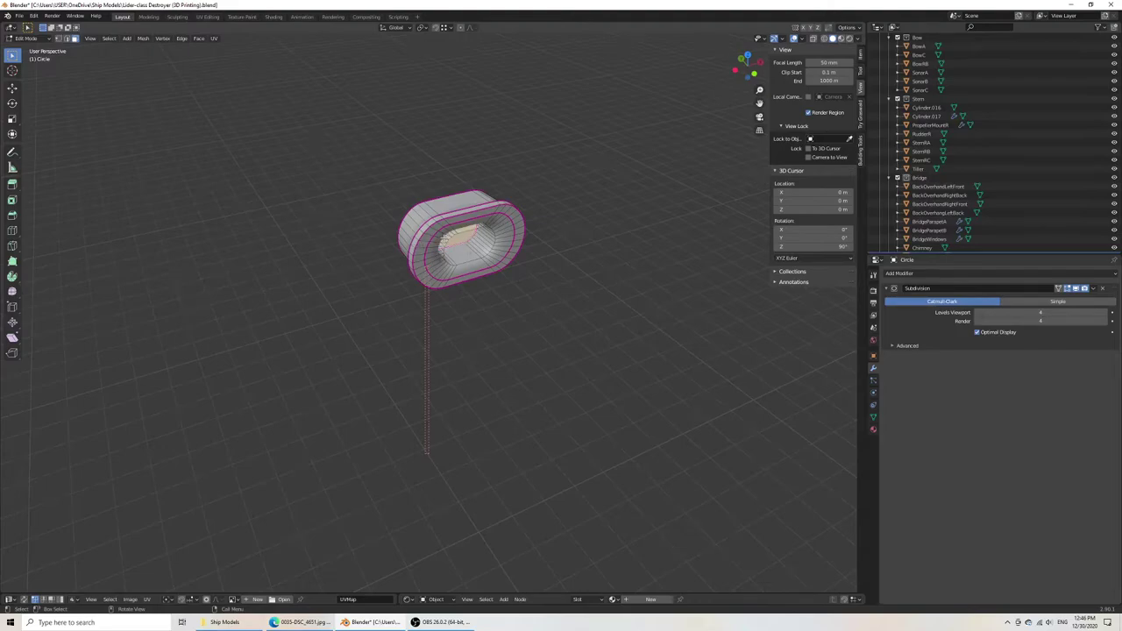
Slide the tube's end ring about 0.8 m along Y to lengthen it.
middle_drag(471, 235, 225, 208)
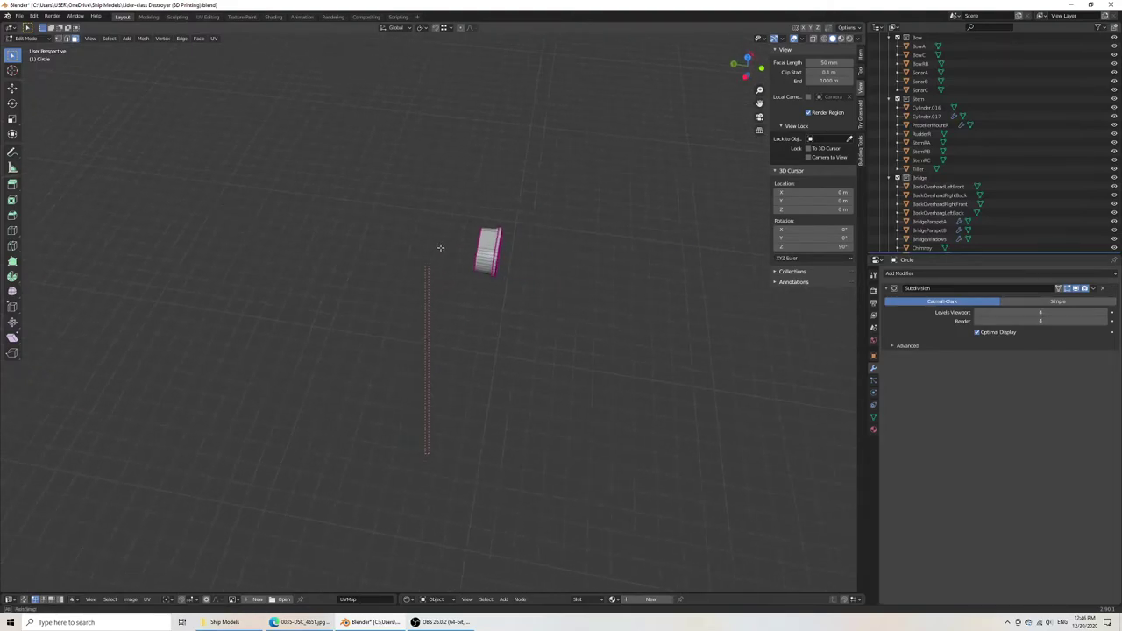
middle_drag(441, 248, 459, 248)
key(g)
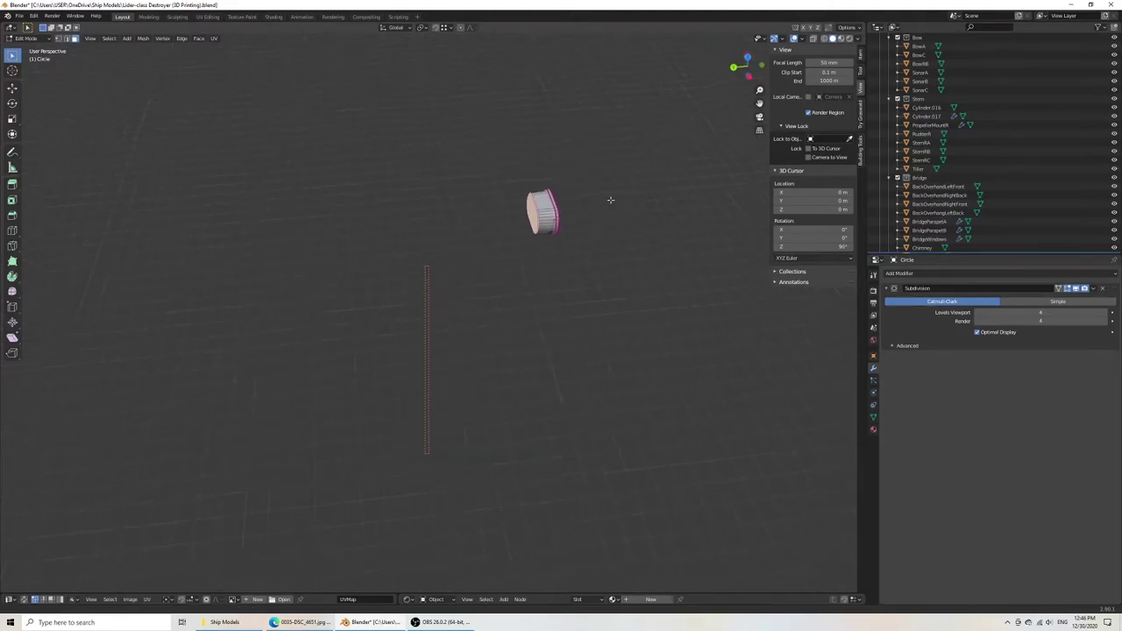
key(z)
key(y)
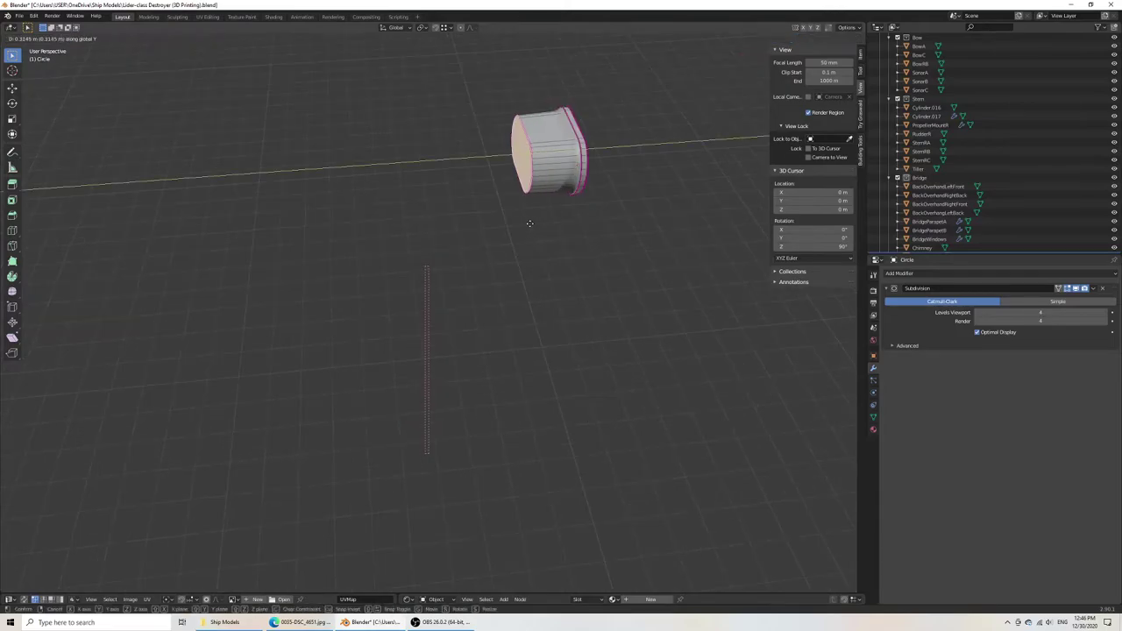
click(511, 224)
key(ctrl+Tab)
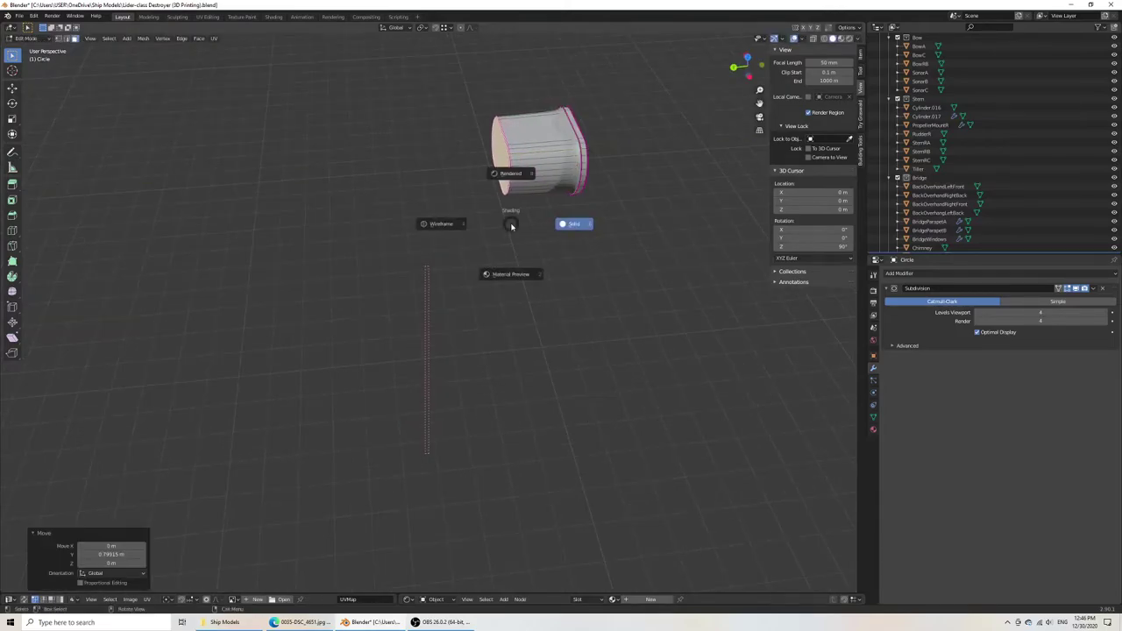
mouse_move(568, 119)
middle_down()
mouse_move(514, 146)
mouse_move(394, 150)
mouse_move(394, 166)
mouse_move(321, 152)
mouse_move(336, 161)
middle_up()
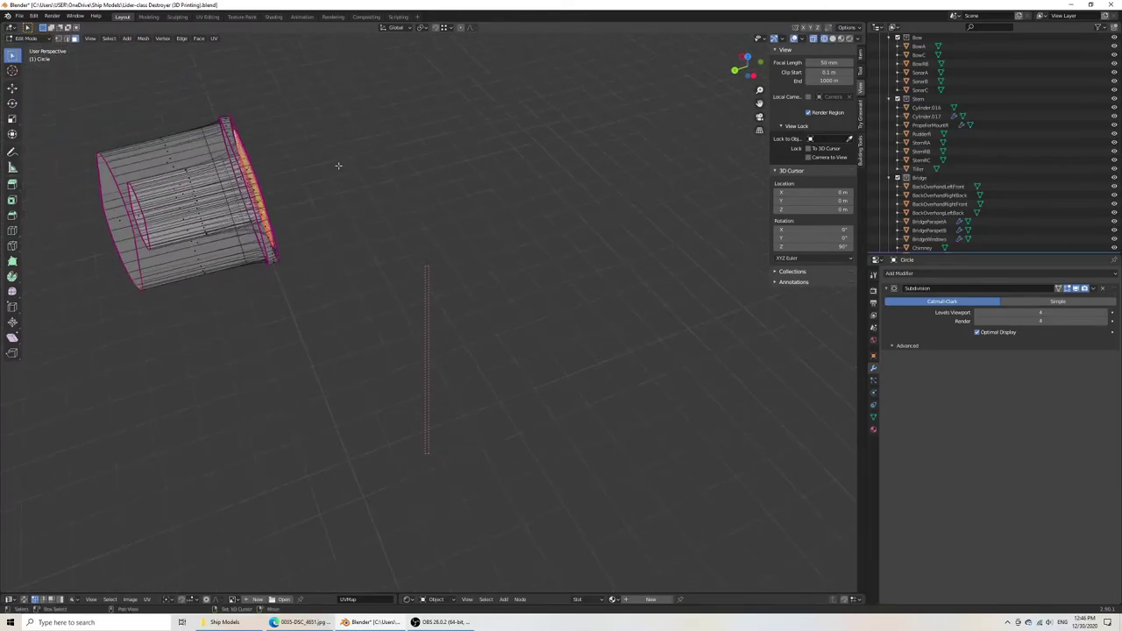
middle_drag(337, 165, 357, 158)
Select the flared rim edge loop and give it a full edge crease.
scroll(357, 158, up, 8)
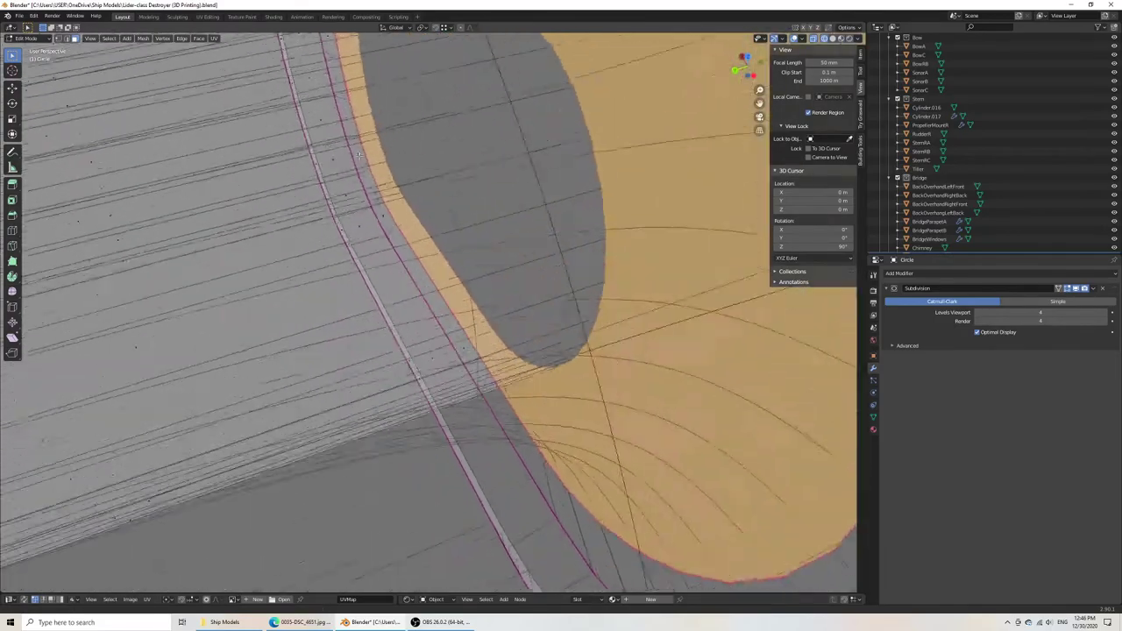
scroll(358, 156, down, 8)
scroll(368, 140, up, 7)
scroll(380, 127, down, 5)
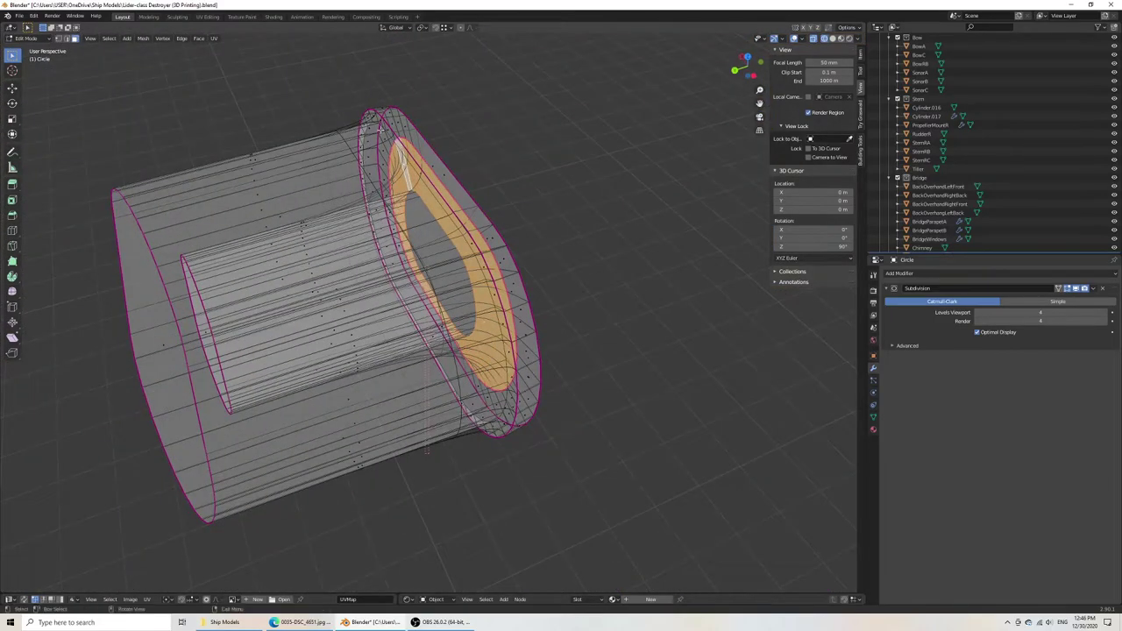
click(67, 39)
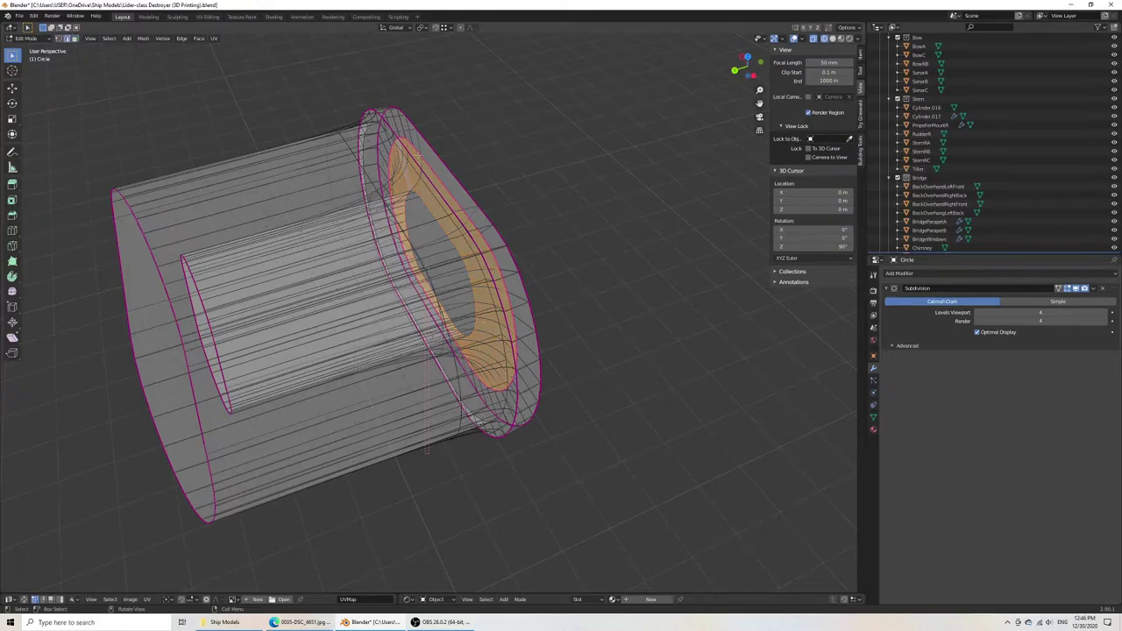
alt+click(386, 128)
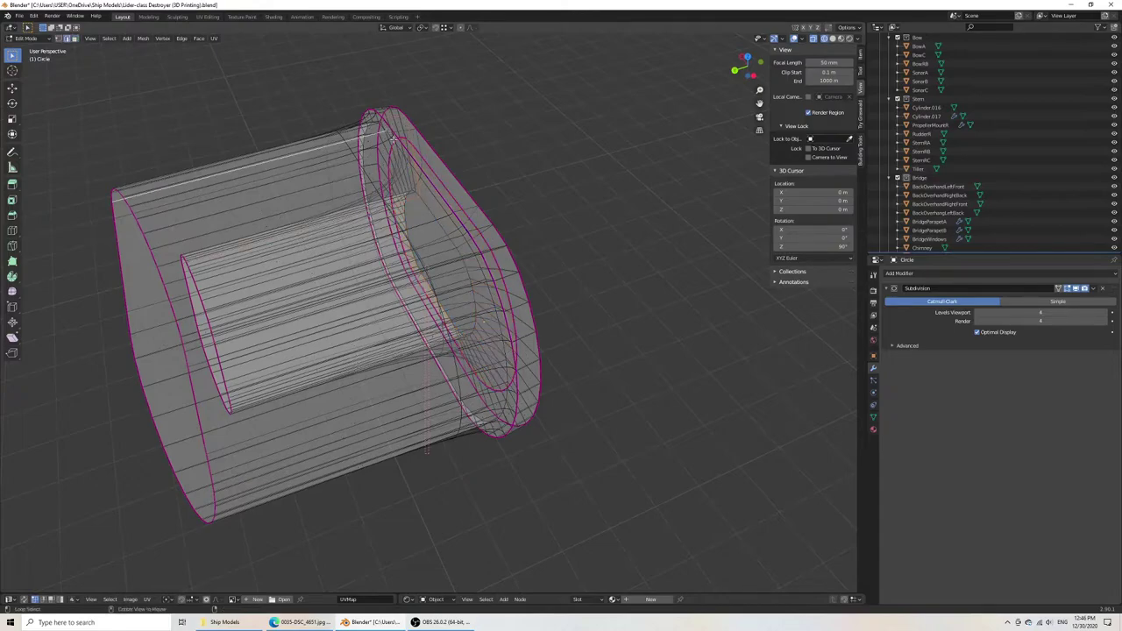
alt+click(395, 140)
key(shift+e)
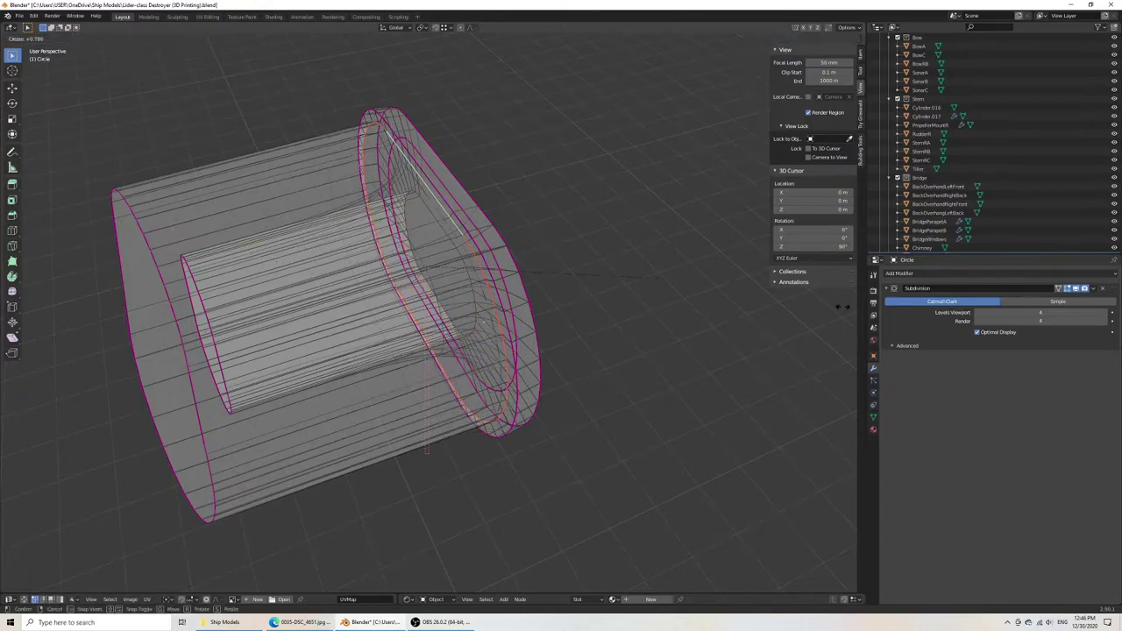
click(376, 366)
Return the viewport to solid shading and reframe the scene.
key(z)
click(675, 374)
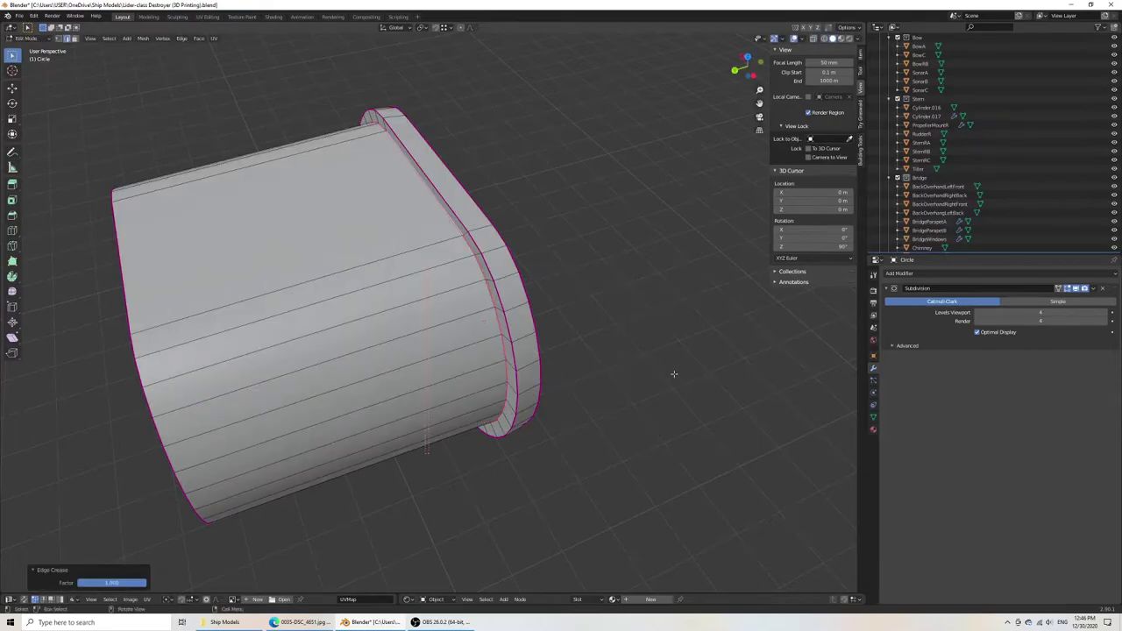
key(Home)
mouse_move(649, 363)
middle_down()
mouse_move(482, 343)
mouse_move(399, 306)
middle_up()
Leave Edit Mode, save, and frame the ship's stern in front view.
key(Tab)
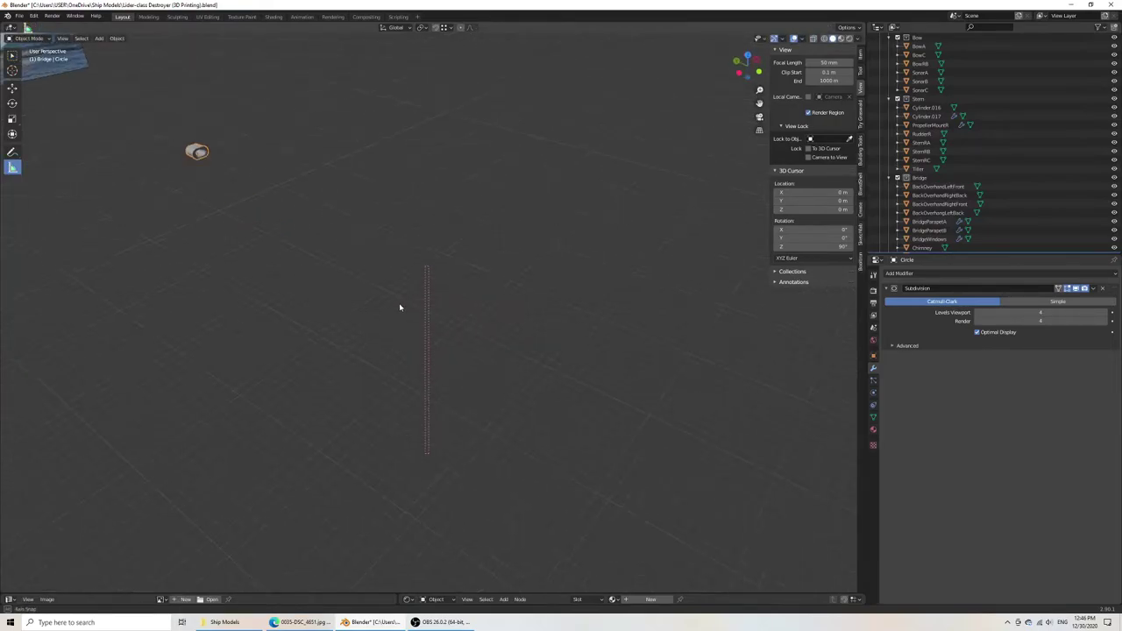
key(ctrl+s)
key(KP_1)
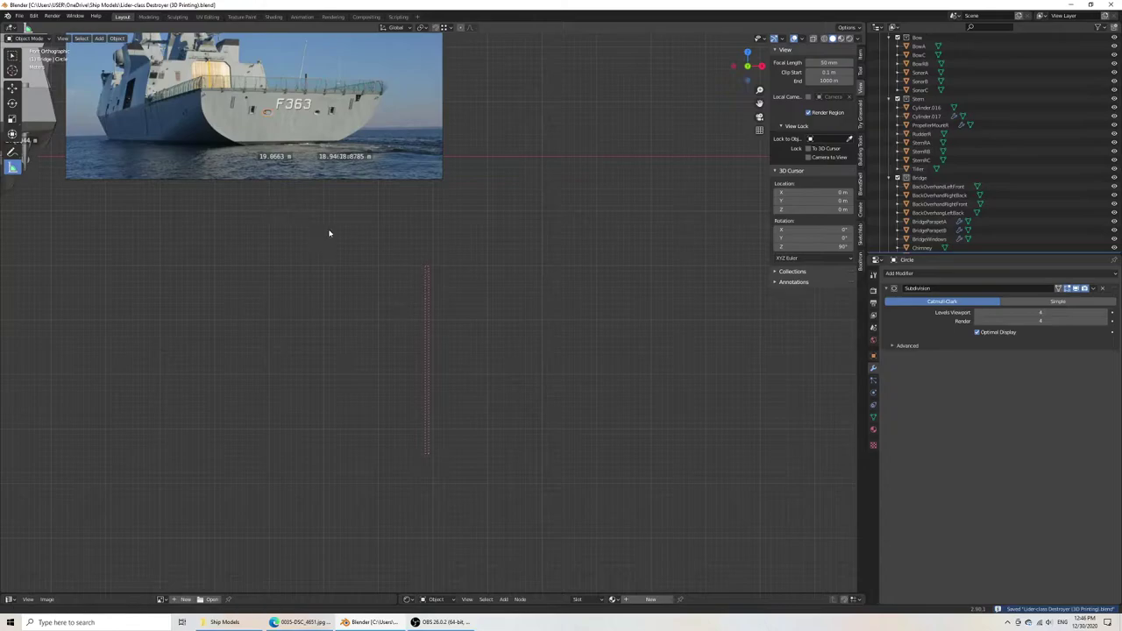
key(Home)
scroll(490, 314, up, 1)
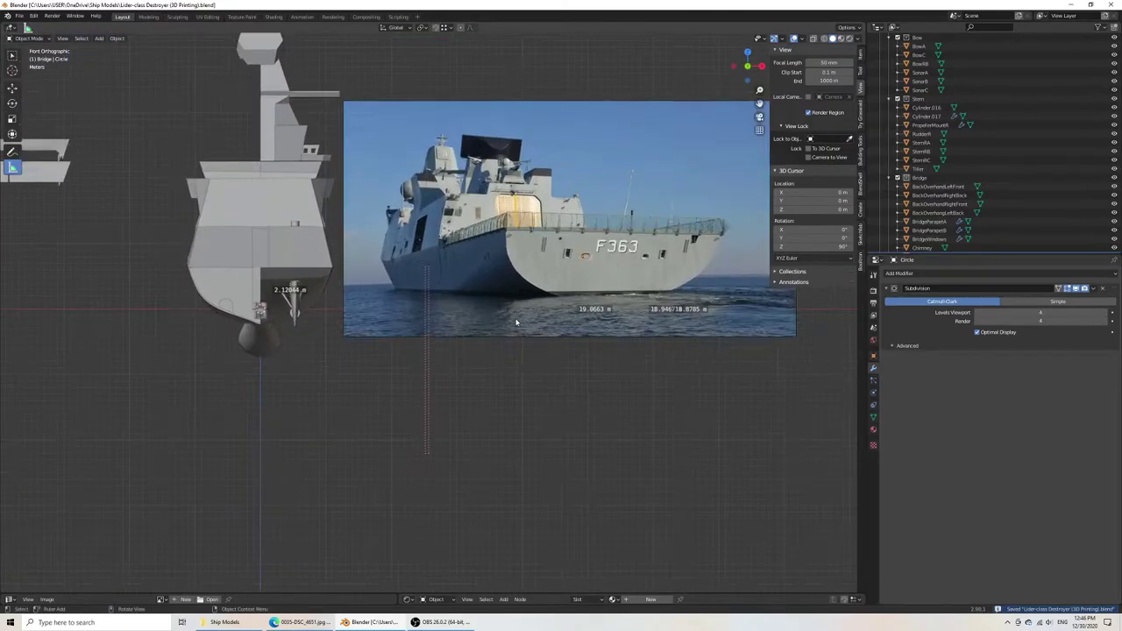
shift+middle_drag(606, 268, 676, 306)
Move the hawsehole object onto the frigate's stern hull plating.
key(g)
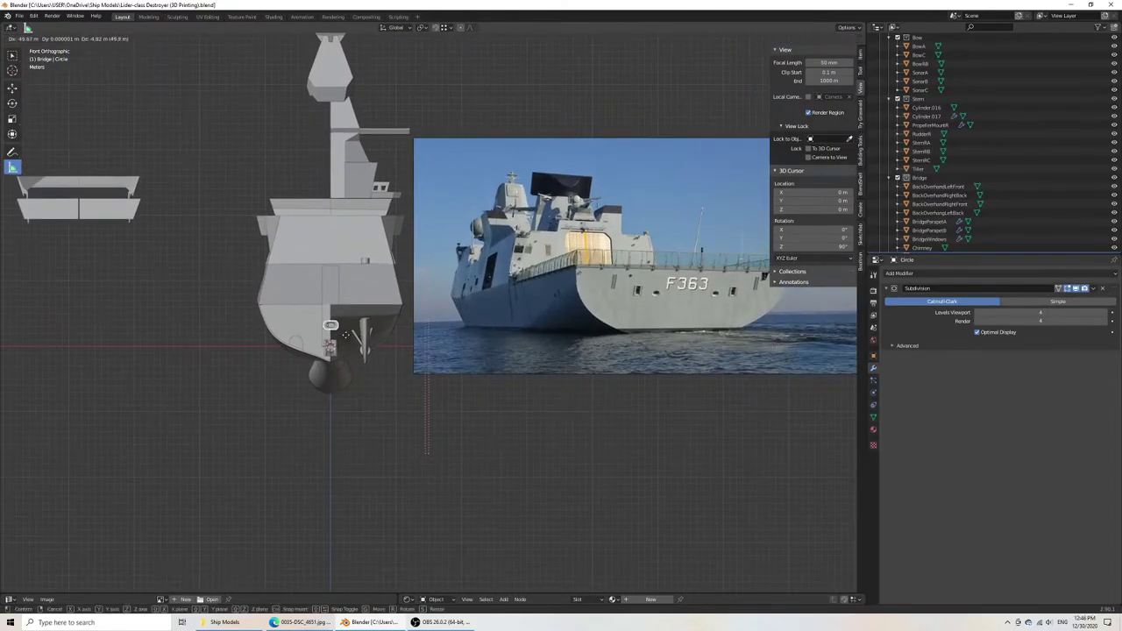
click(644, 281)
scroll(464, 360, up, 4)
scroll(465, 360, up, 1)
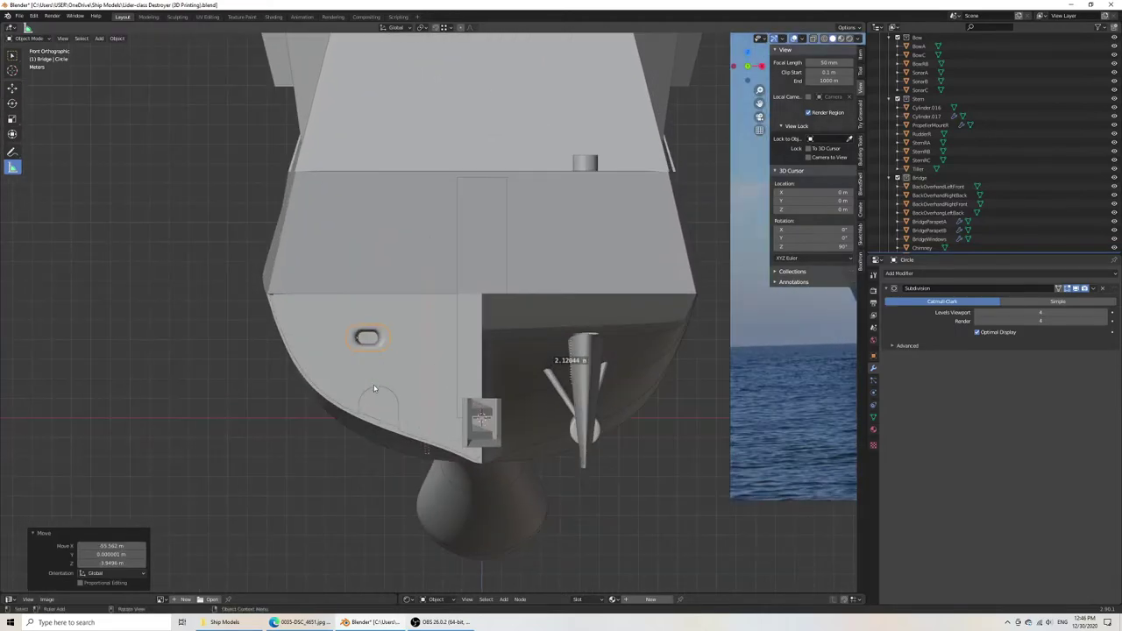
shift+middle_drag(373, 385, 424, 385)
key(g)
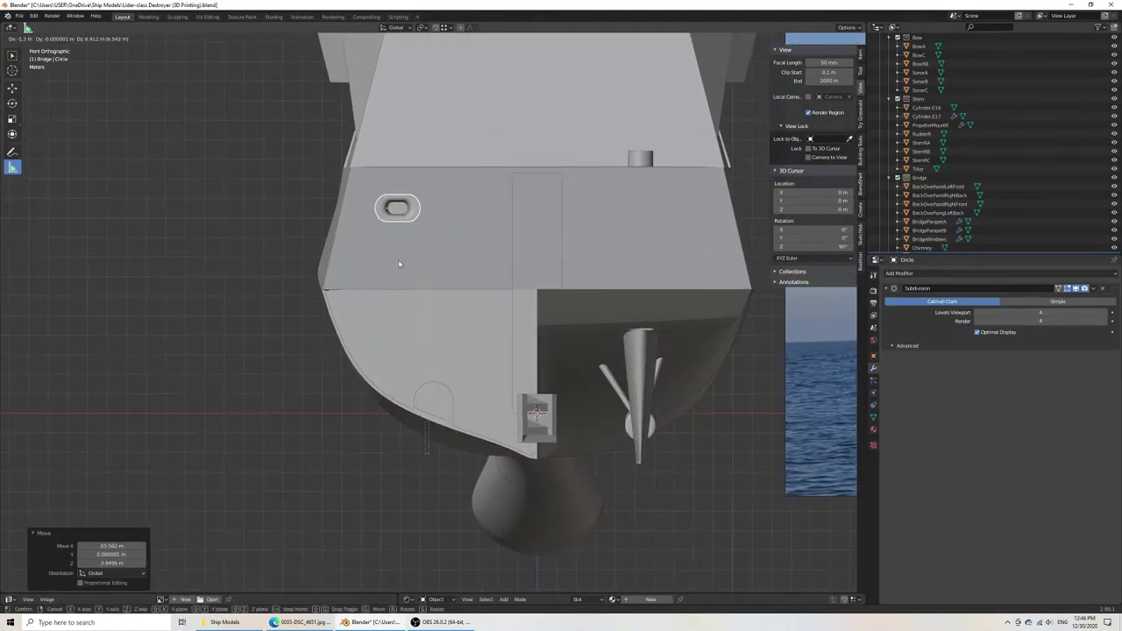
click(394, 258)
scroll(449, 345, up, 1)
scroll(453, 368, up, 2)
Scale all the hawsehole geometry to 0.571 and search for origin commands.
key(Tab)
key(a)
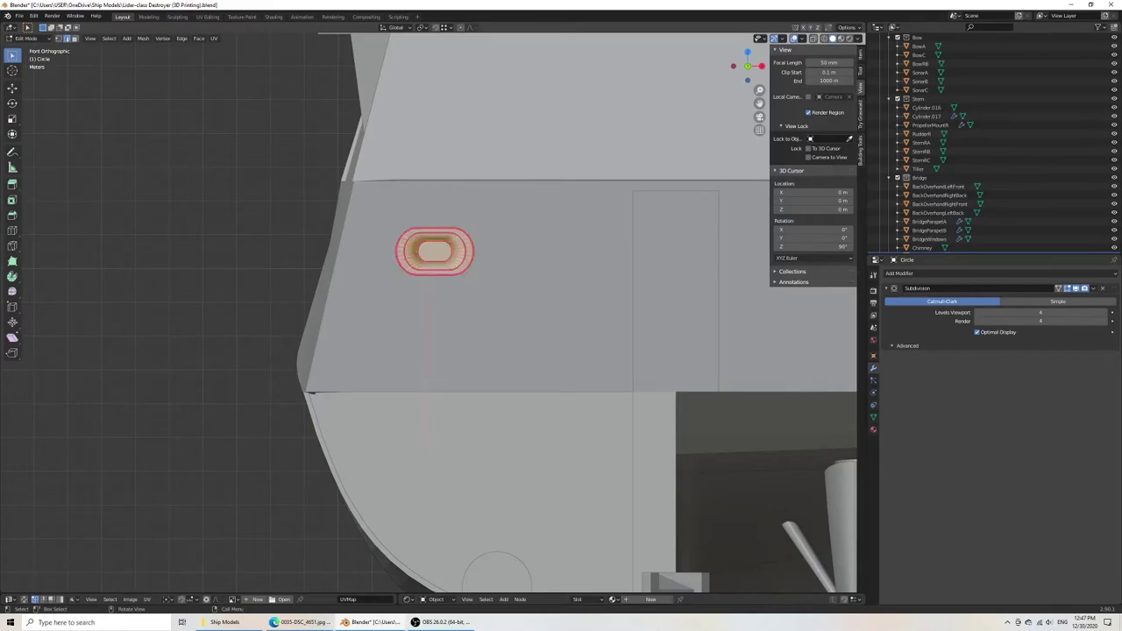
key(s)
click(522, 318)
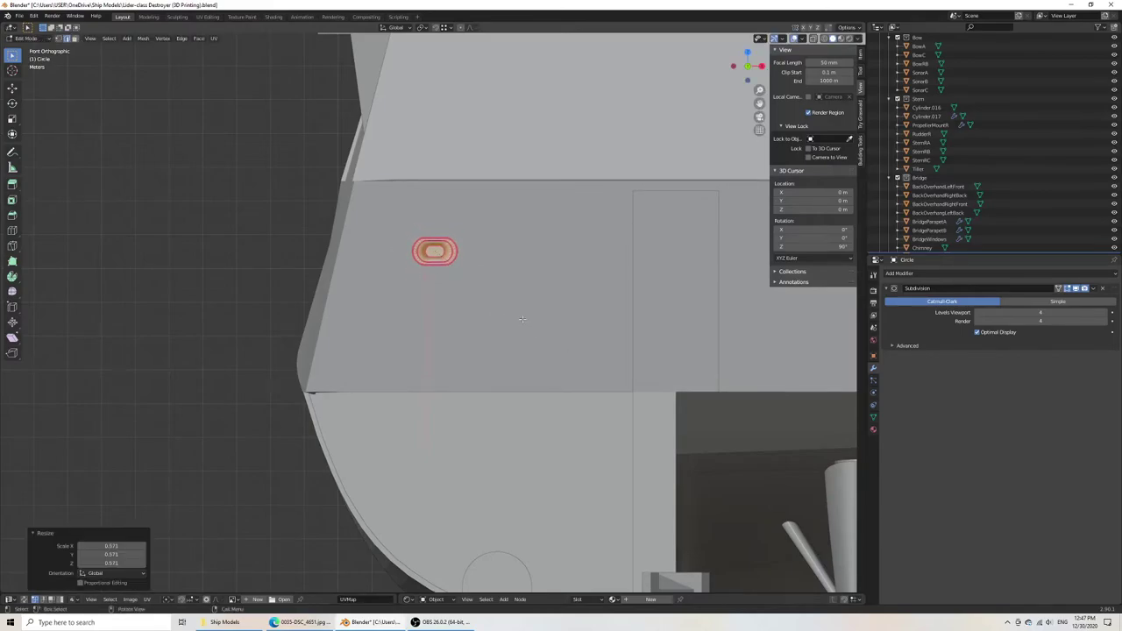
key(Tab)
key(F3)
text(origin)
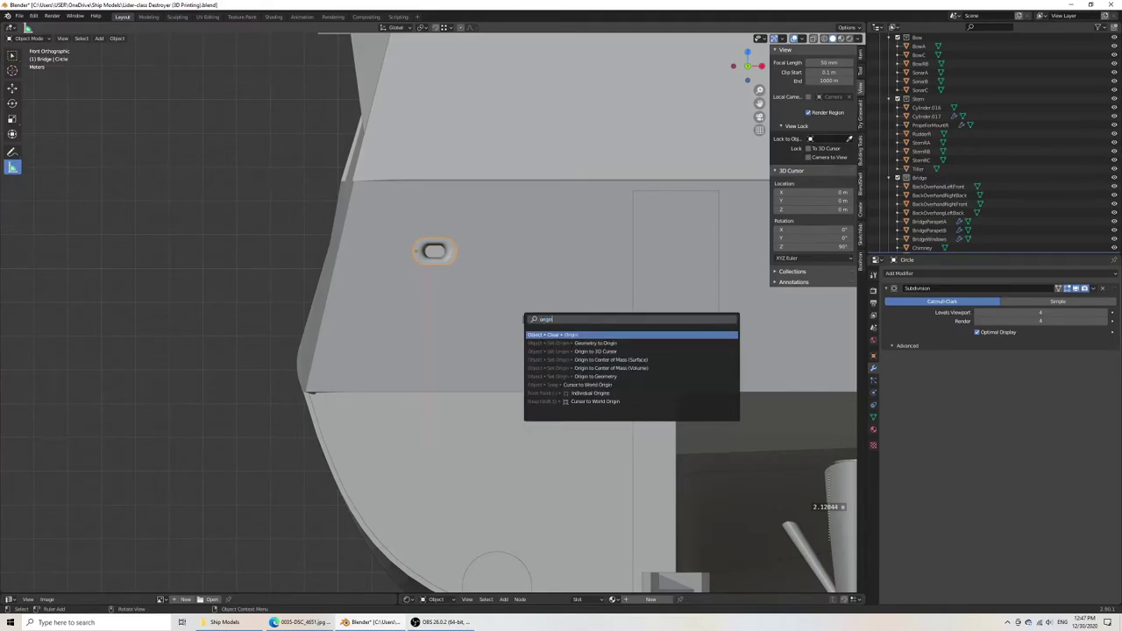
Set the hawsehole's origin to Center of Mass (Surface).
key(Down)
key(Down)
key(Down)
key(Up)
key(Up)
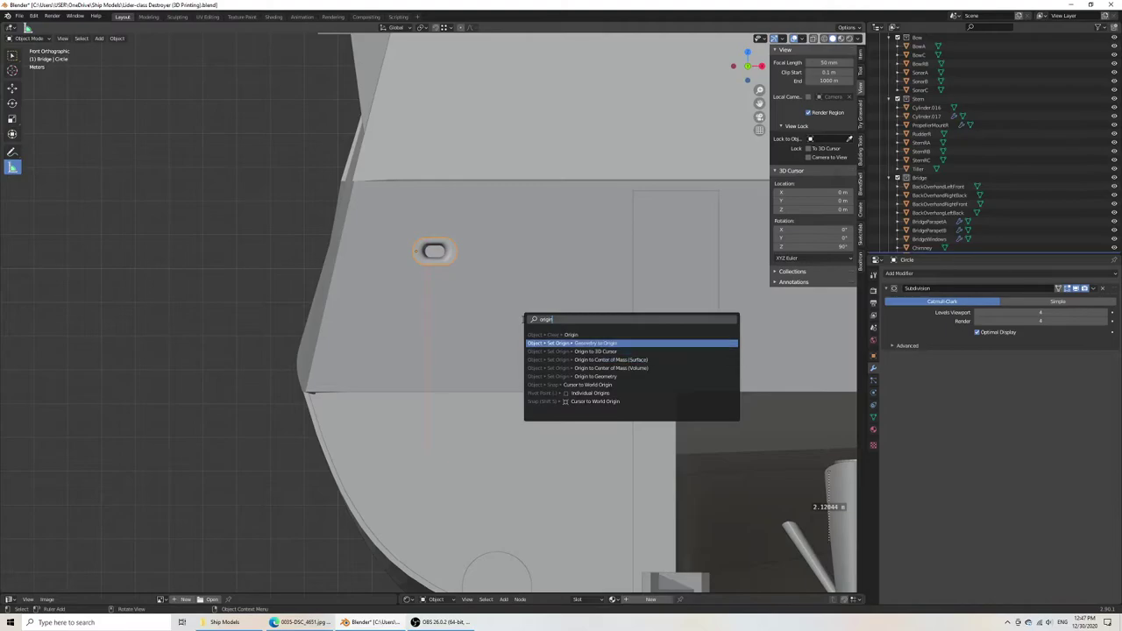
key(Up)
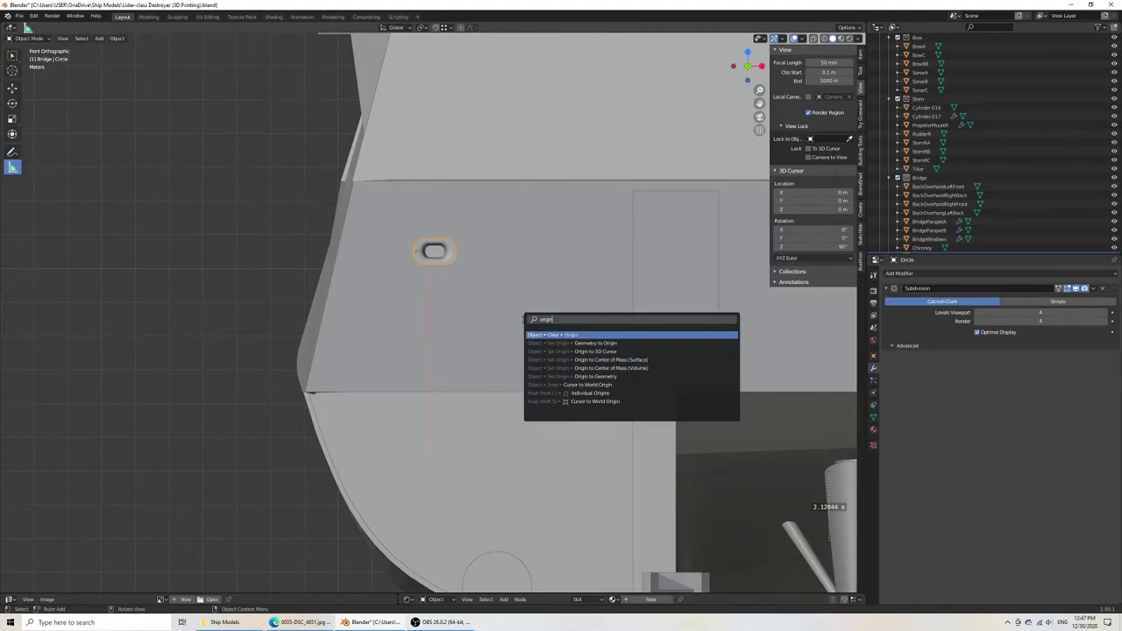
key(Down)
key(Down)
key(Down)
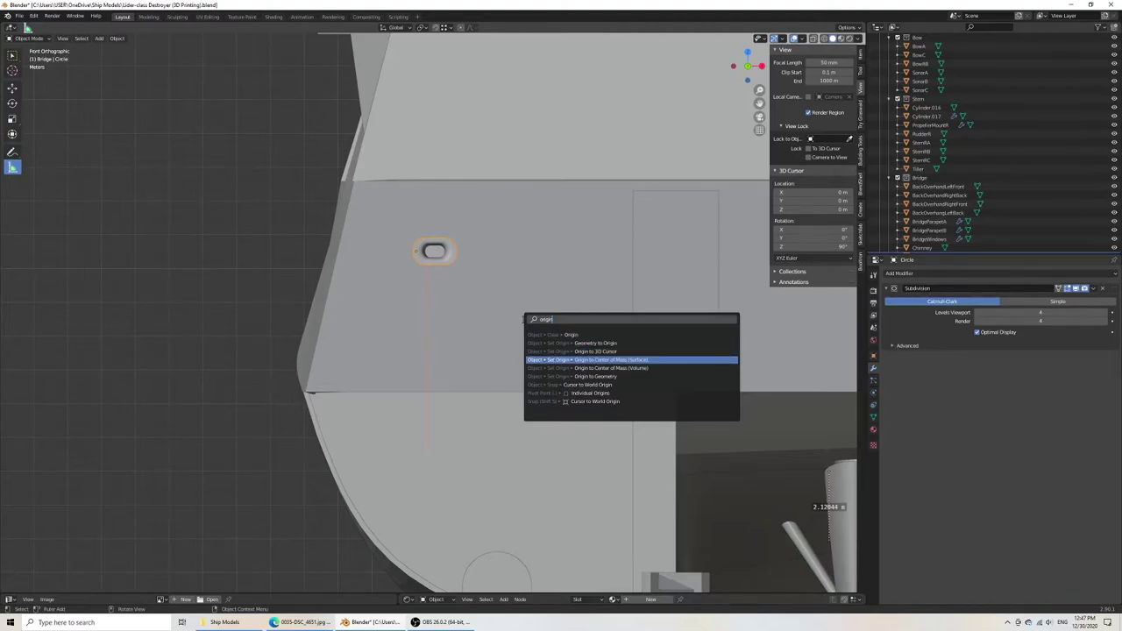
key(Return)
Scale the ring's mesh down by 0.664 and save.
key(Tab)
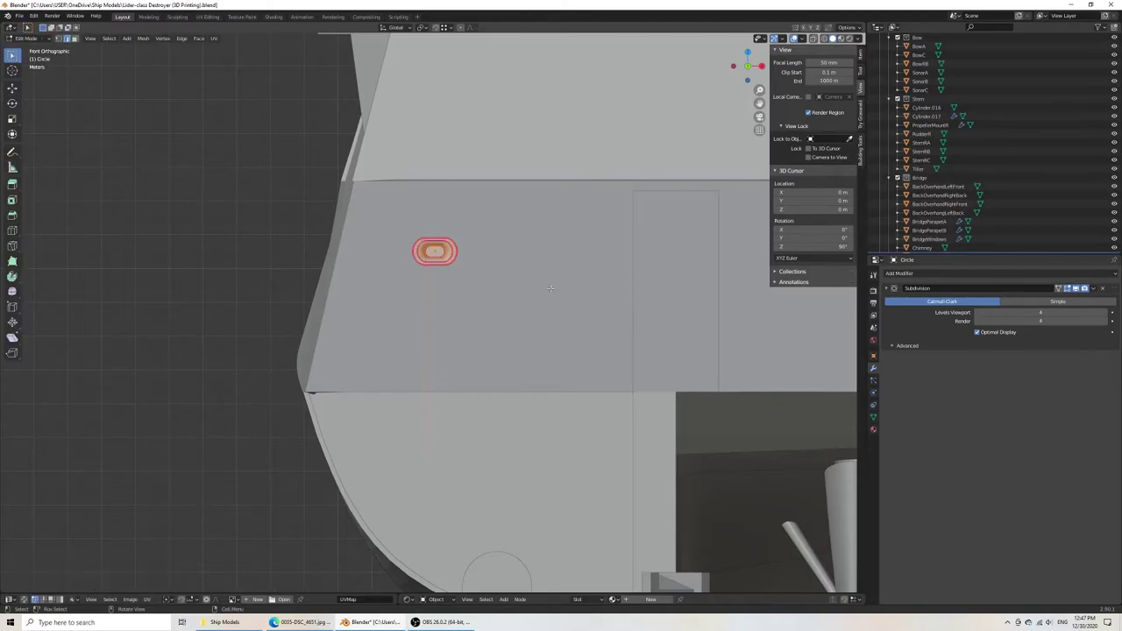
key(s)
click(535, 280)
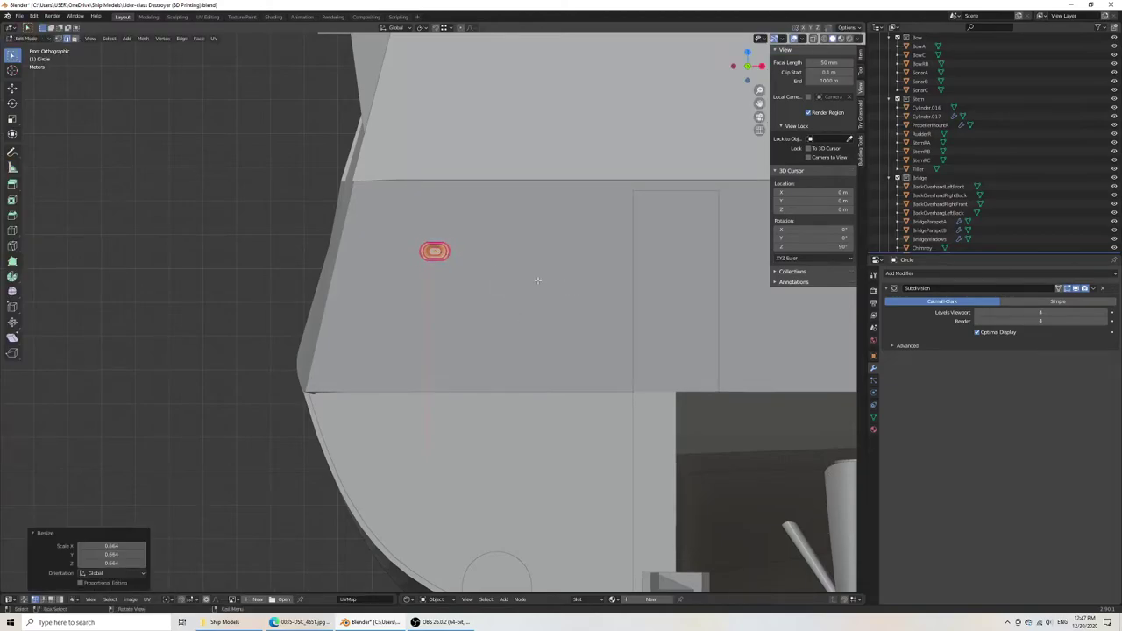
scroll(537, 280, down, 2)
key(ctrl+s)
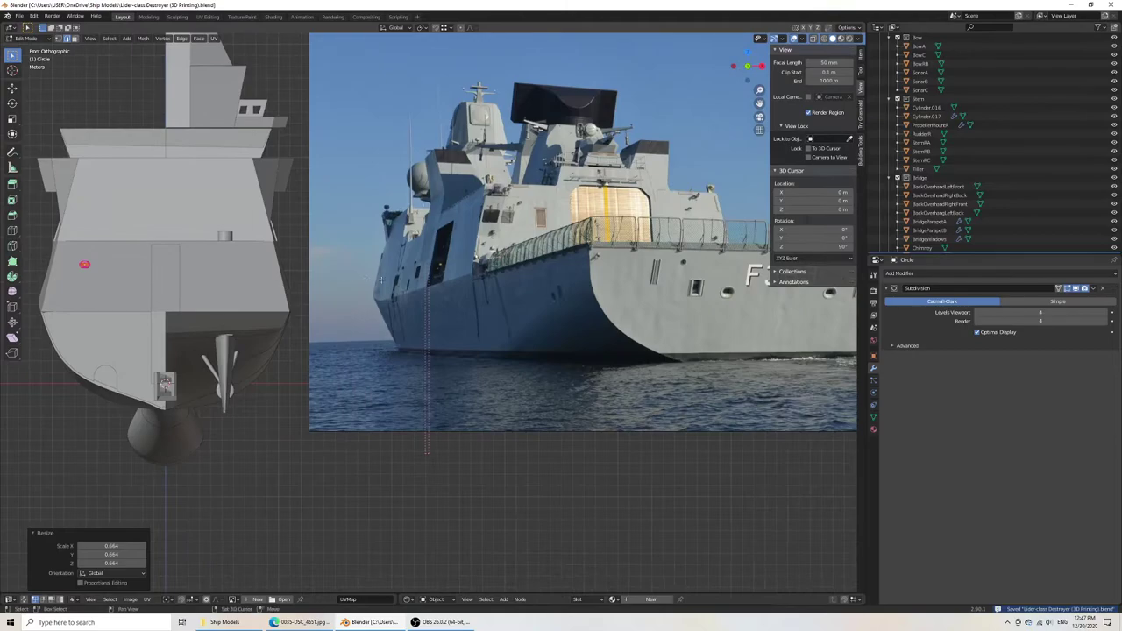
Enlarge the ring by 1.198 in front view and save.
shift+middle_drag(330, 294, 417, 298)
scroll(467, 341, down, 2)
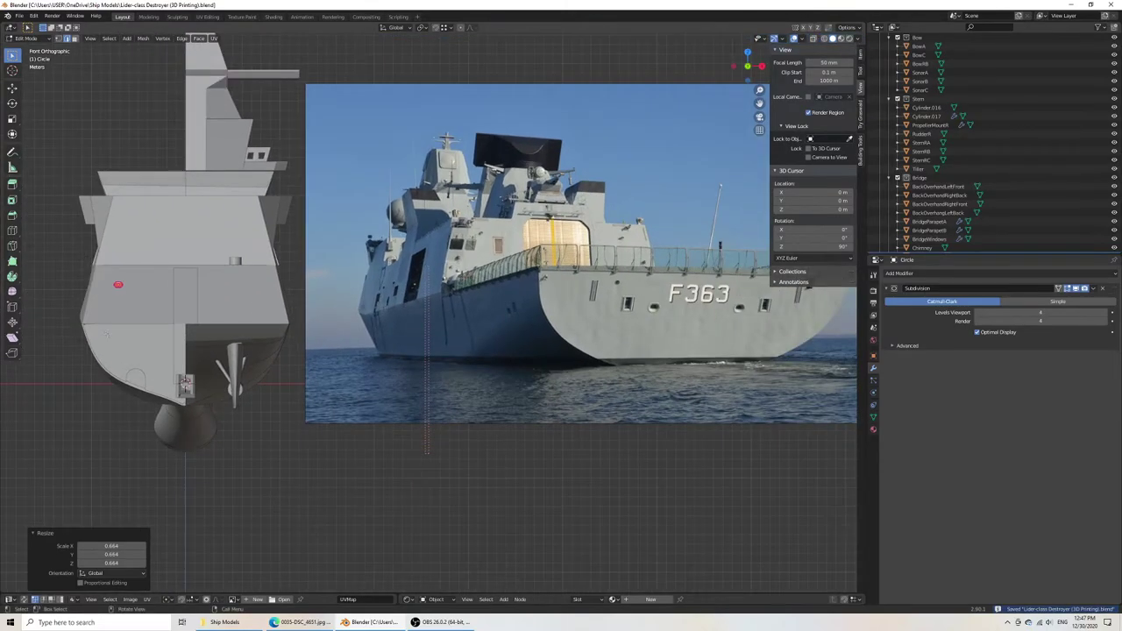
middle_drag(262, 368, 255, 372)
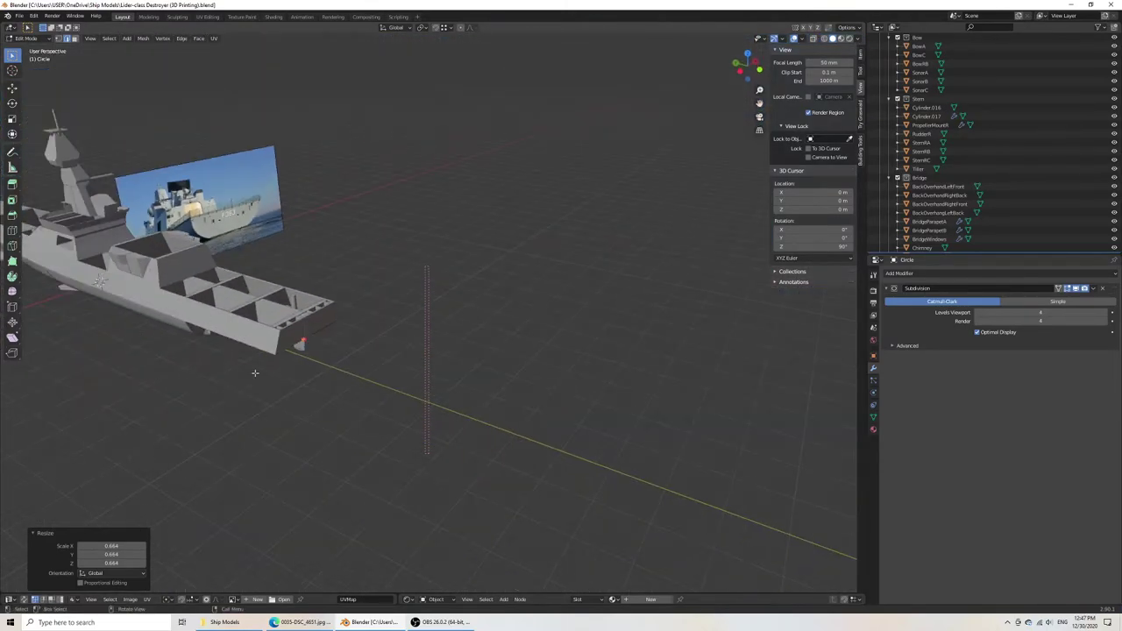
key(KP_1)
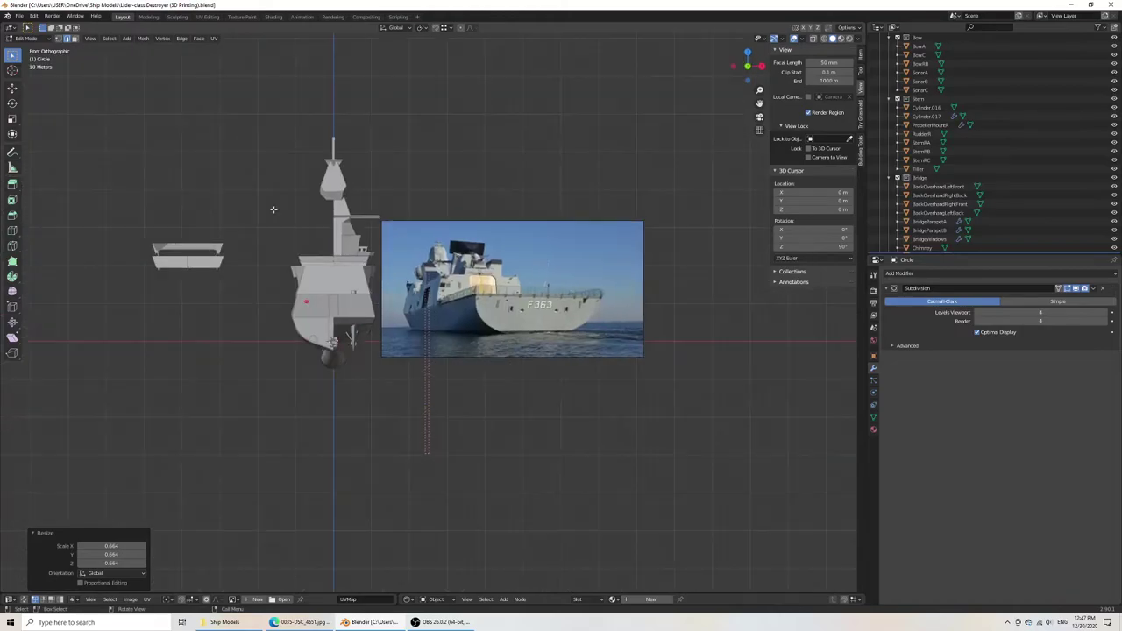
scroll(274, 209, up, 5)
shift+middle_drag(267, 288, 288, 329)
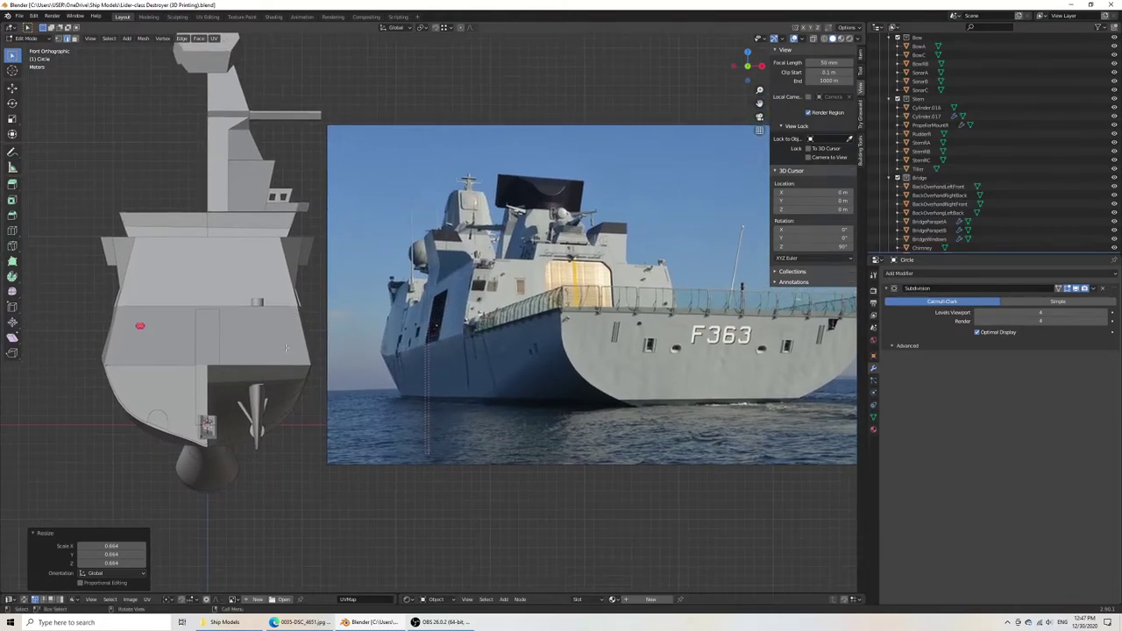
key(s)
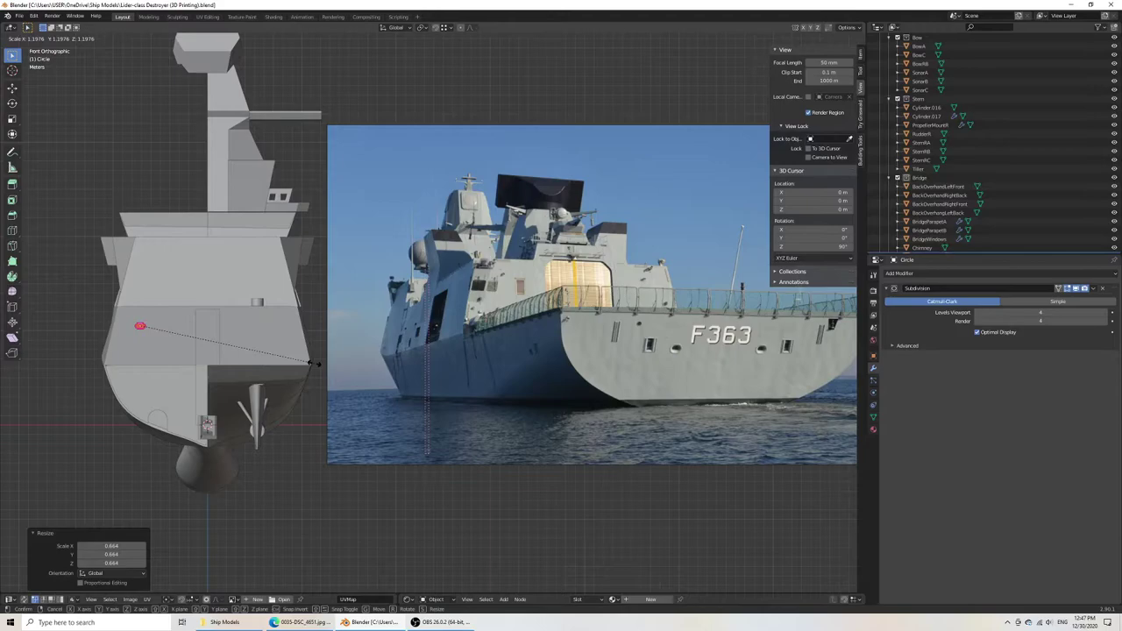
click(316, 363)
key(ctrl+s)
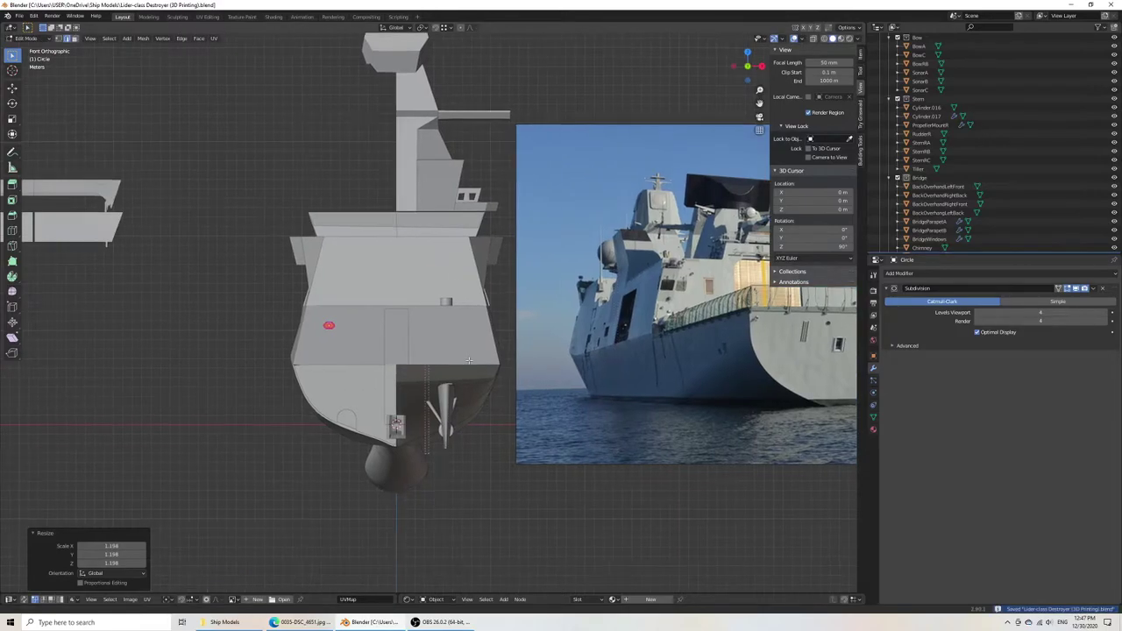
scroll(149, 314, up, 6)
shift+middle_drag(405, 371, 663, 366)
Crease an edge loop around the ring, then leave Edit Mode and save.
scroll(662, 366, up, 7)
scroll(406, 304, up, 3)
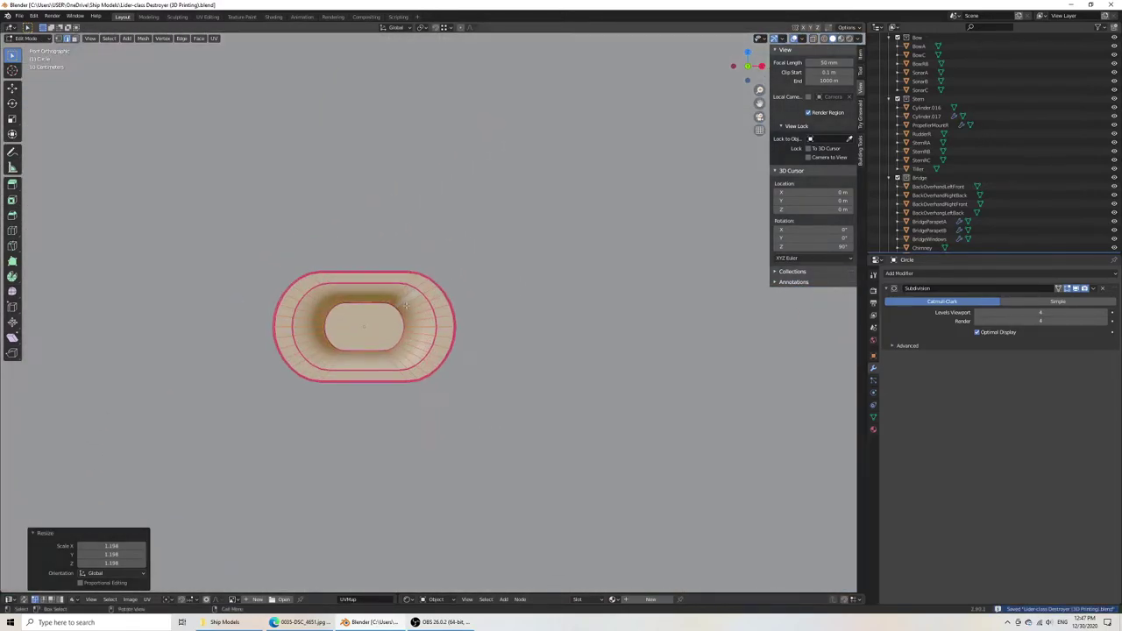
key(alt+a)
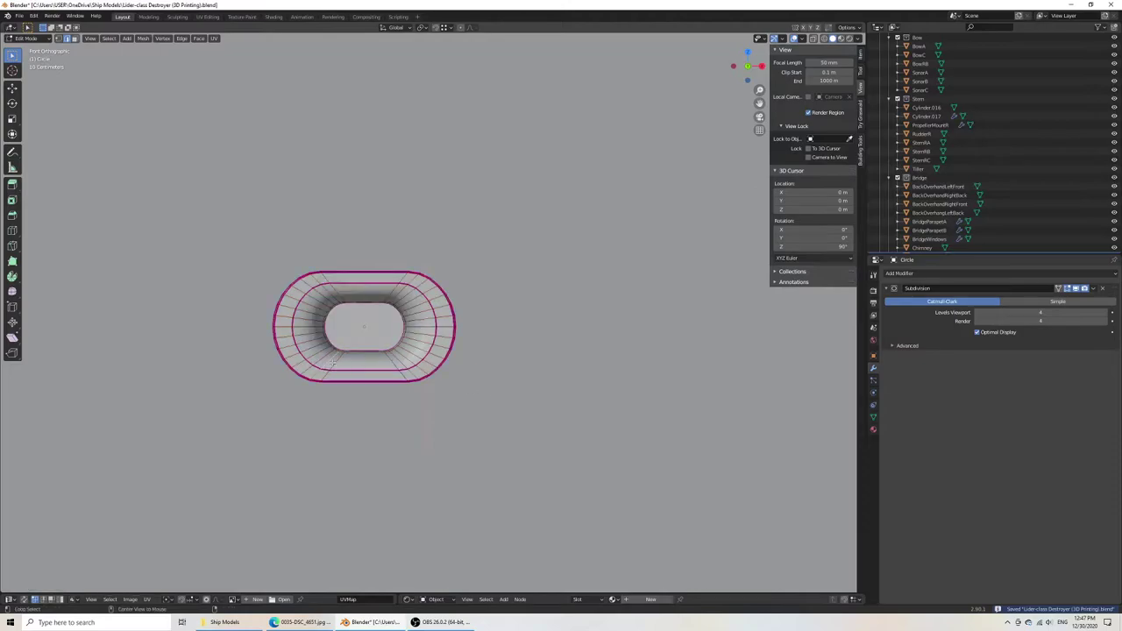
alt+click(331, 362)
key(s)
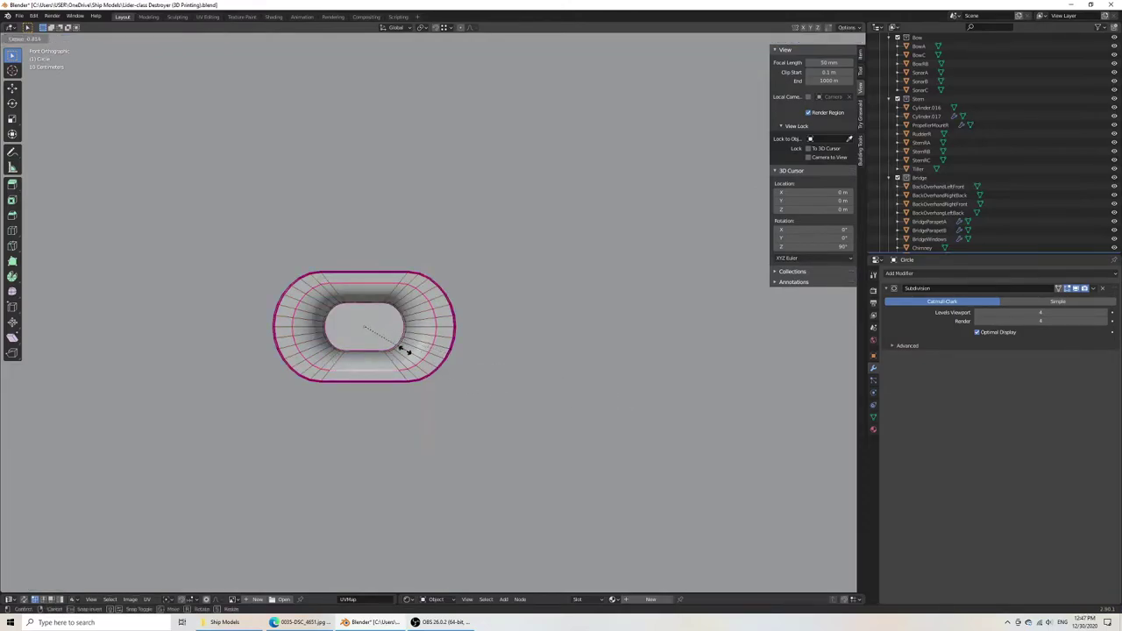
click(447, 353)
scroll(447, 355, up, 1)
scroll(447, 355, up, 4)
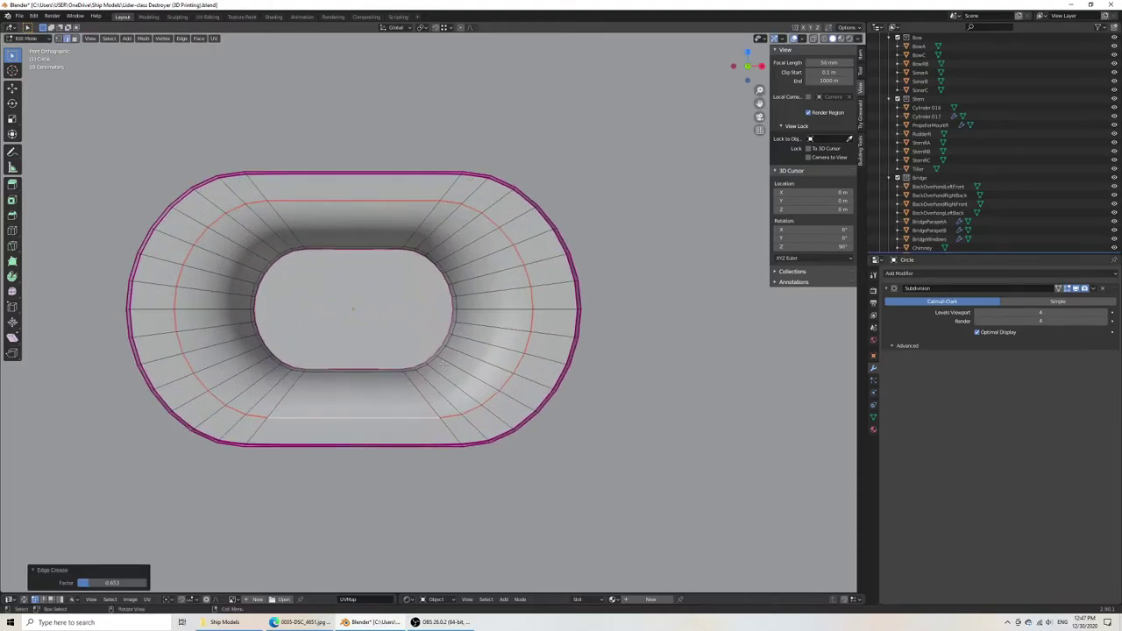
scroll(524, 395, up, 2)
scroll(524, 395, down, 5)
mouse_move(524, 395)
middle_down()
mouse_move(400, 376)
mouse_move(627, 445)
middle_up()
key(Tab)
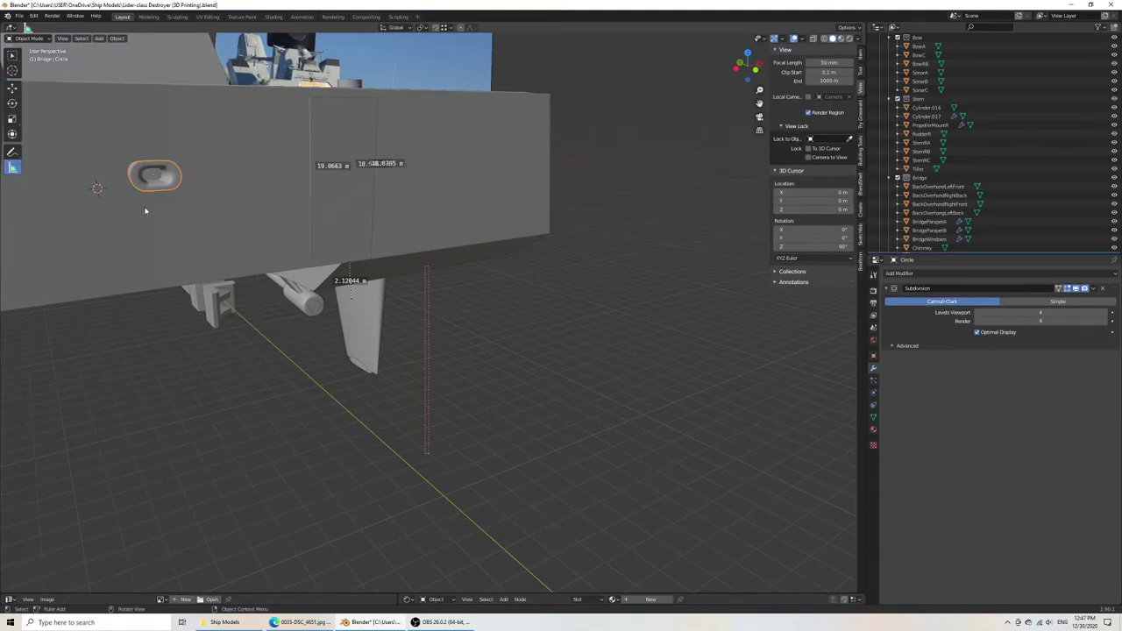
key(ctrl+s)
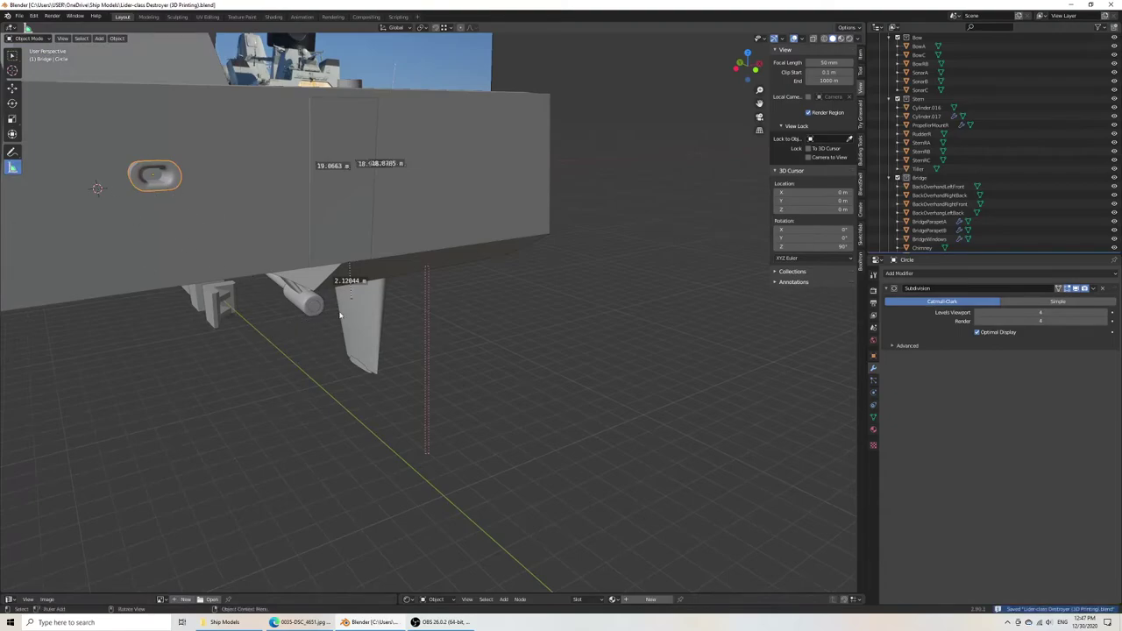
Reduce the ring loop's crease to about 0.39 and save.
key(KP_1)
scroll(340, 315, down, 5)
scroll(550, 389, down, 3)
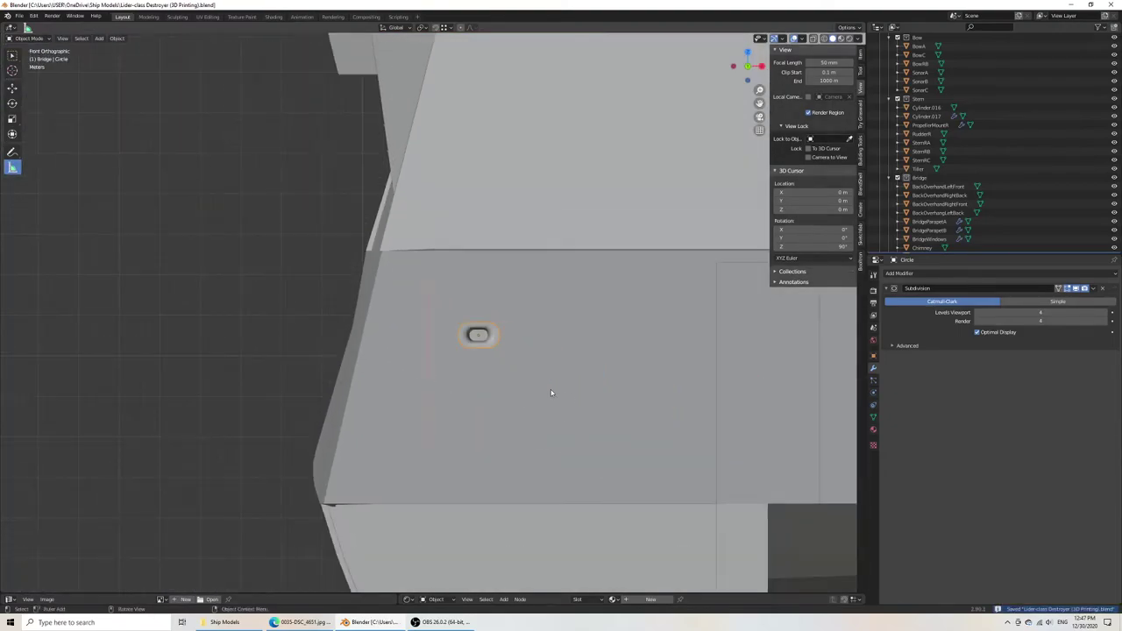
scroll(603, 398, up, 7)
key(Tab)
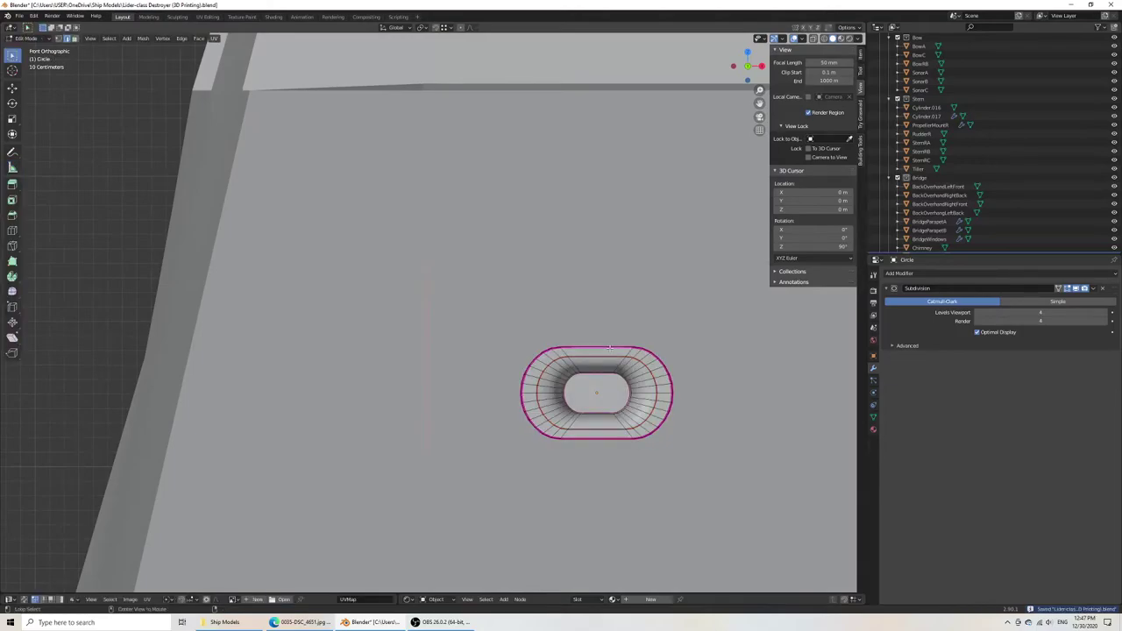
key(s)
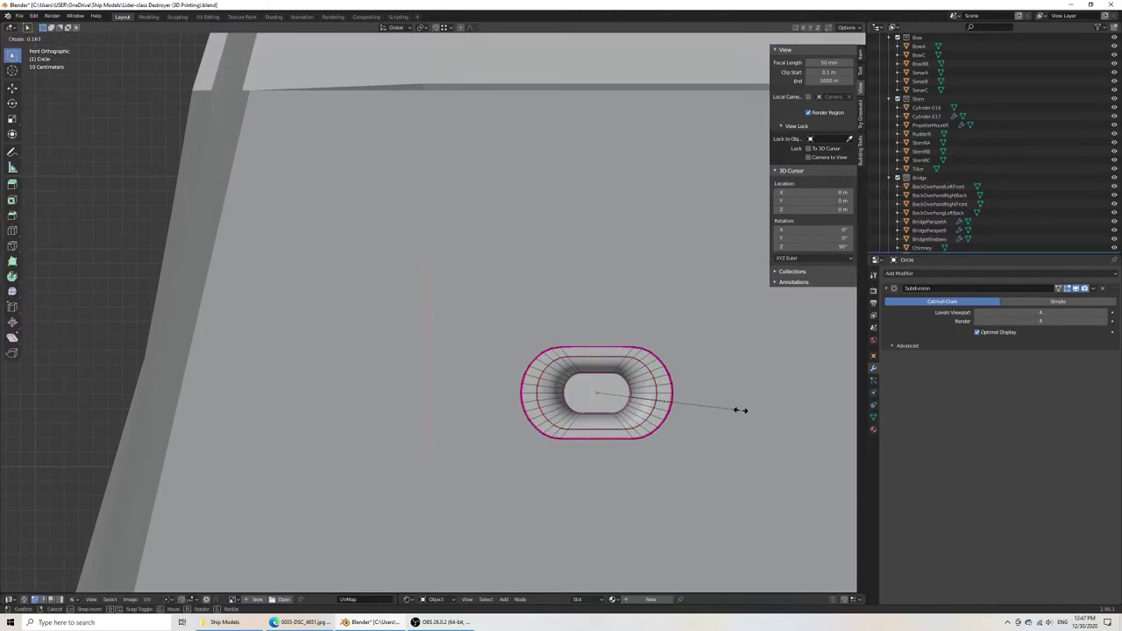
click(702, 403)
key(ctrl+s)
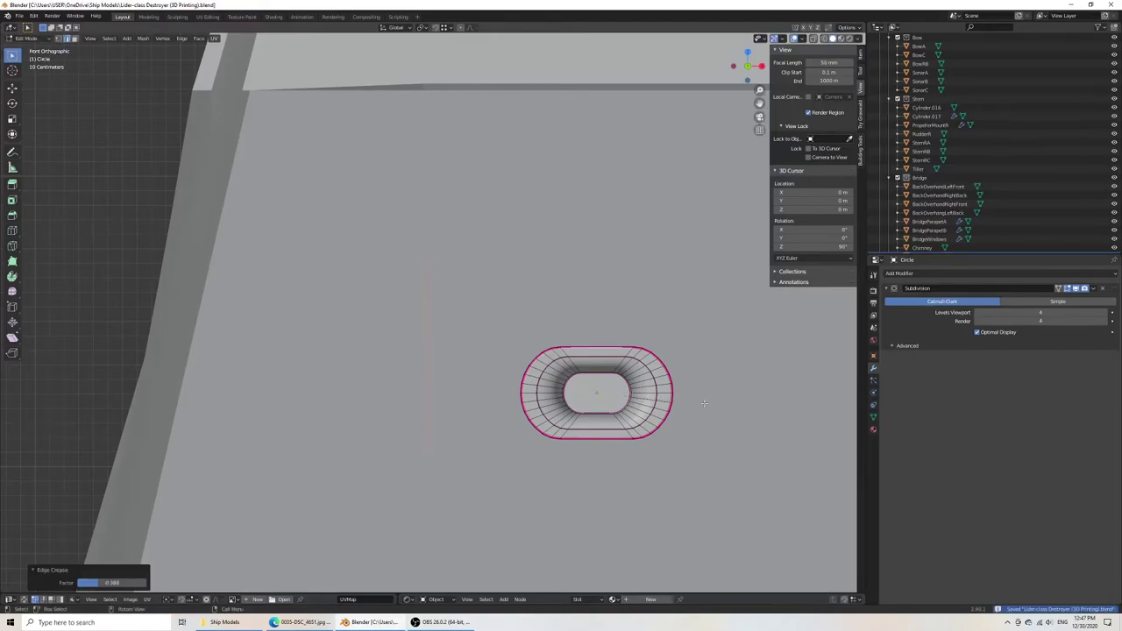
key(Tab)
Frame the hawsehole ring in front view and re-enter Edit Mode.
scroll(703, 403, down, 5)
middle_drag(704, 402, 624, 399)
key(KP_1)
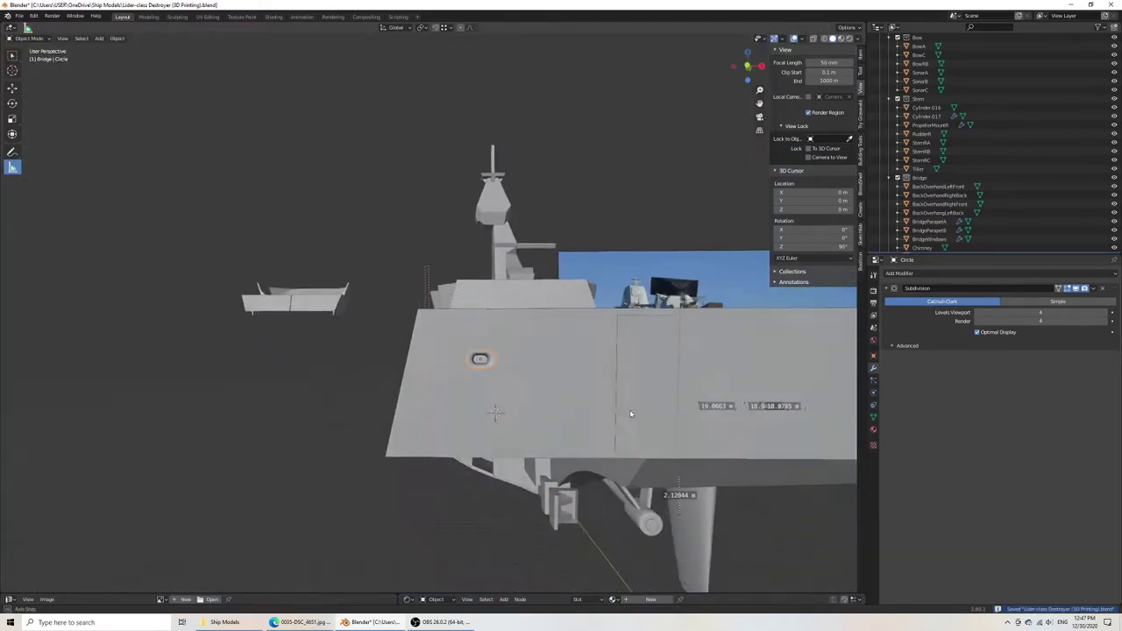
key(KP_Decimal)
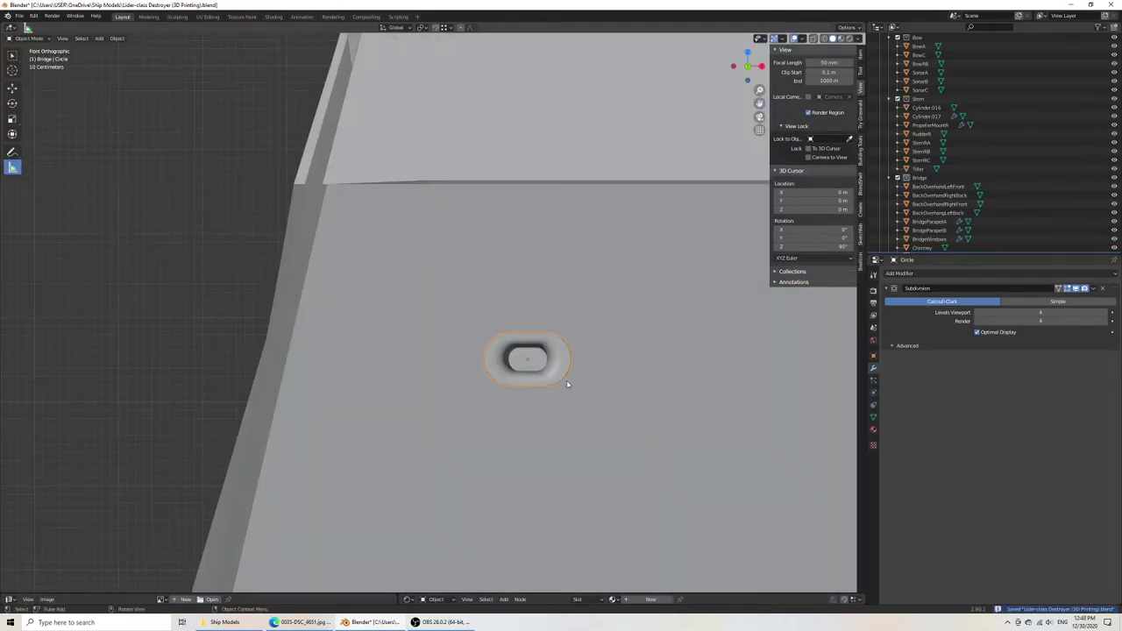
key(Tab)
Switch the viewport to see-through X-ray wireframe framed on the ring.
key(KP_Decimal)
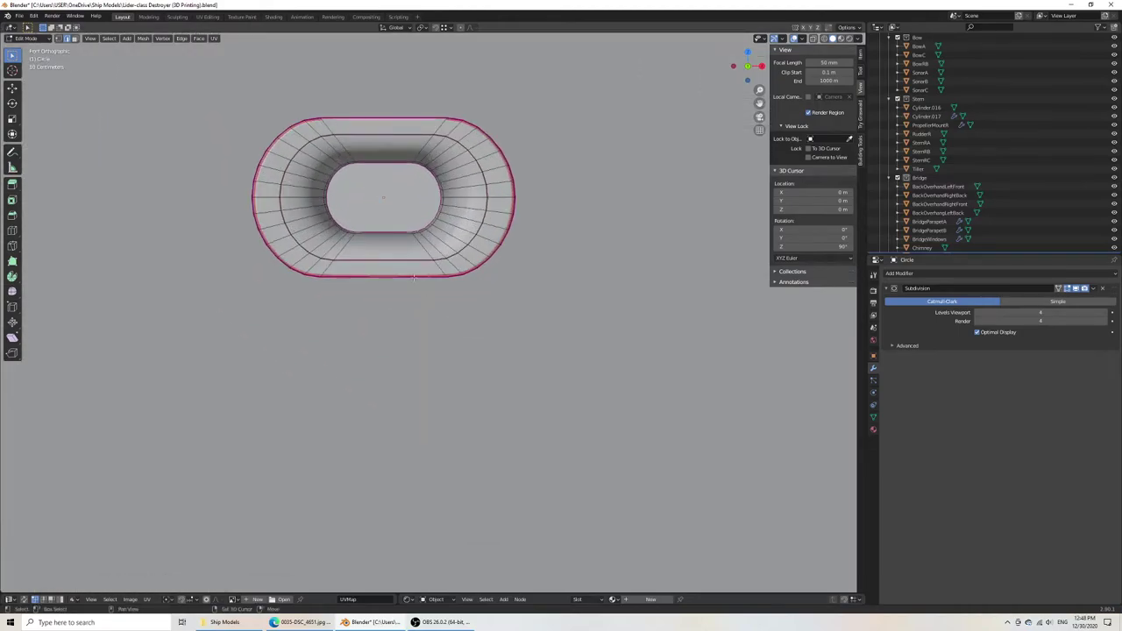
scroll(414, 277, up, 3)
key(z)
click(341, 344)
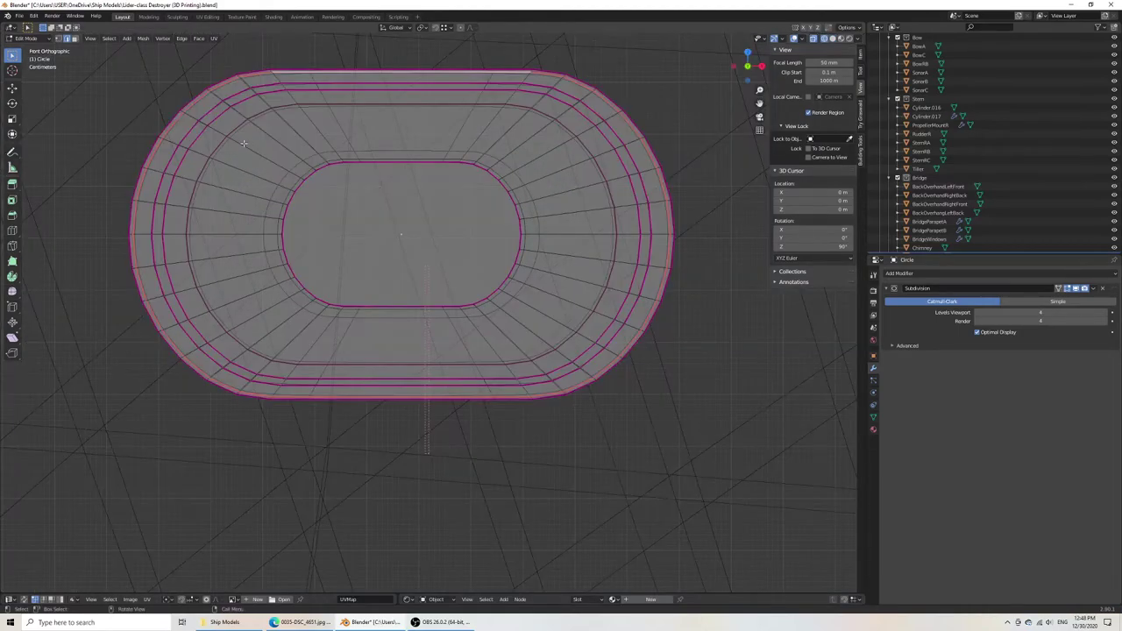
Push the inner opening's right arc outward along X.
key(f)
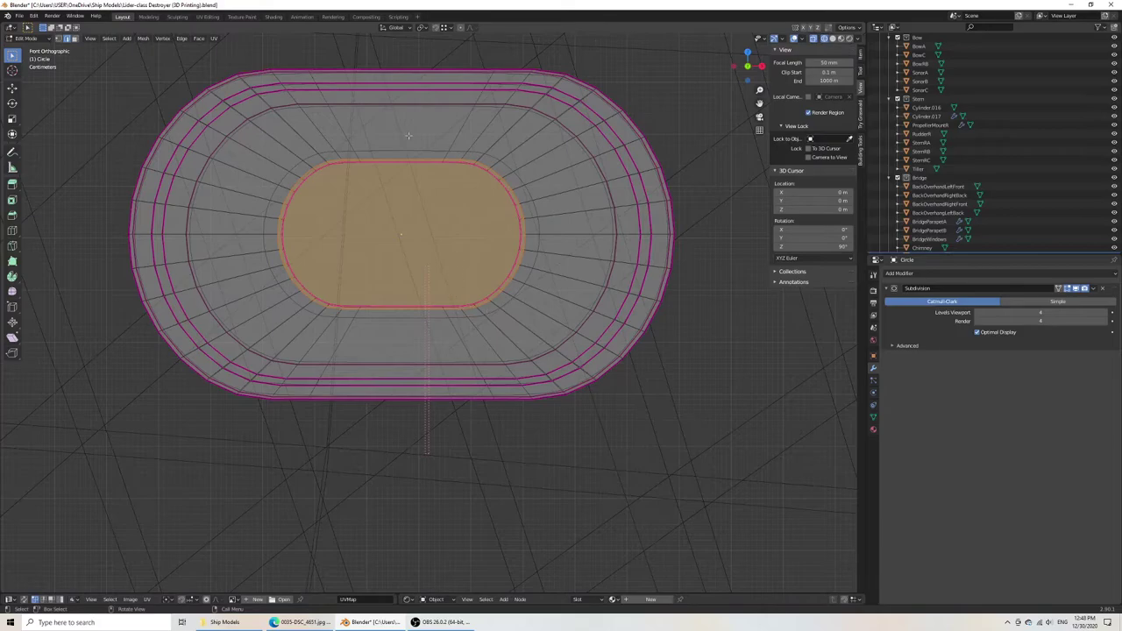
click(548, 317)
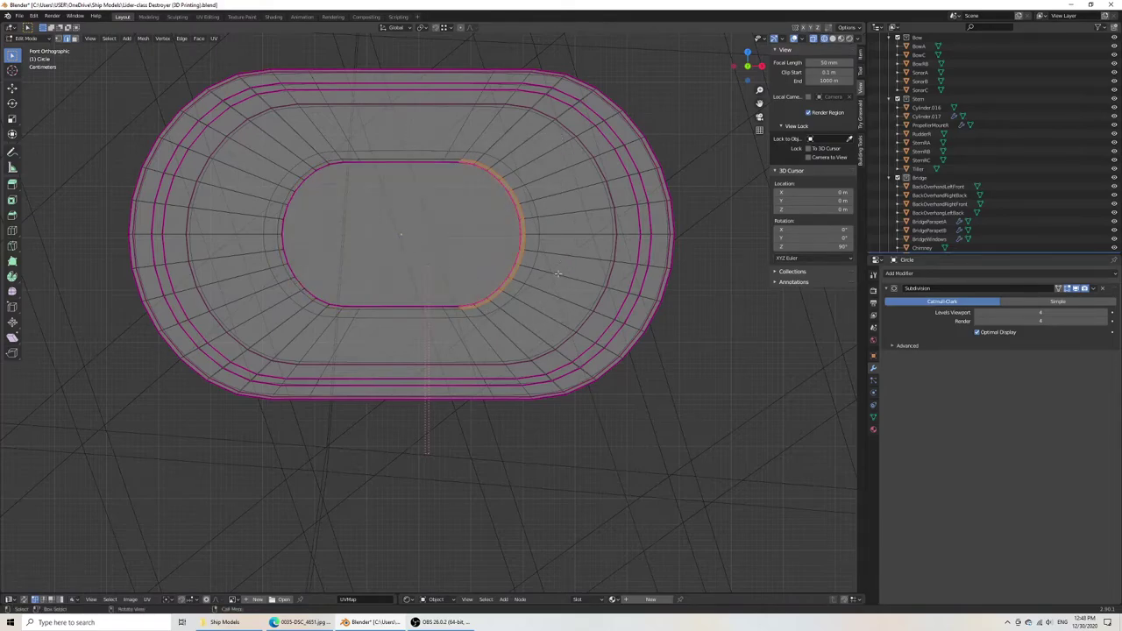
key(g)
key(x)
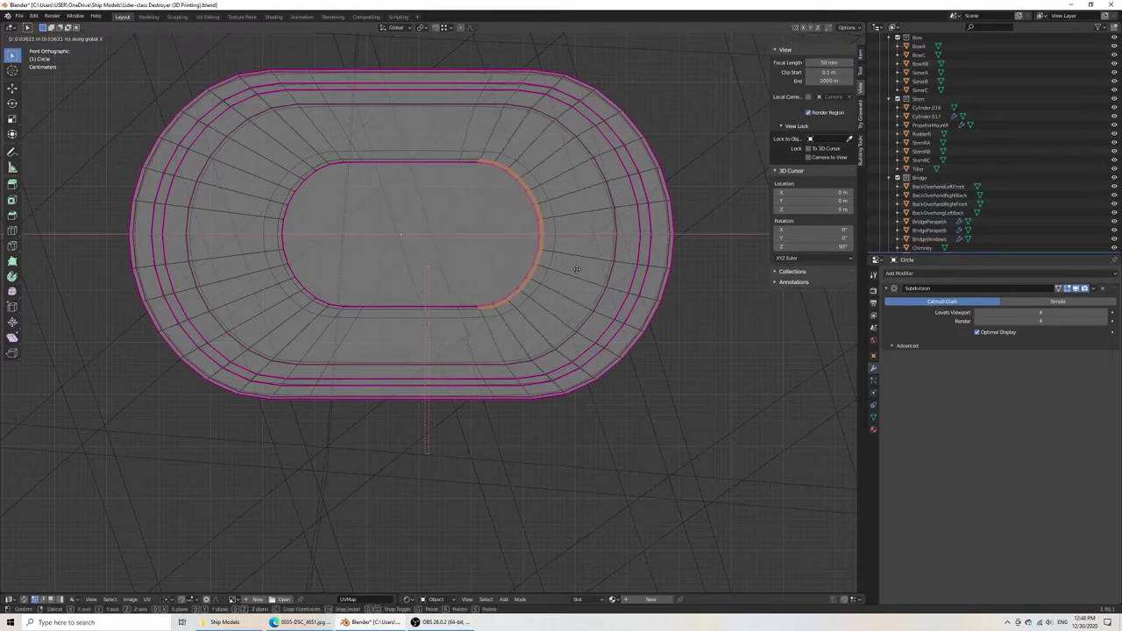
click(577, 269)
Push the inner opening's left arc outward along X and save.
drag(263, 147, 422, 325)
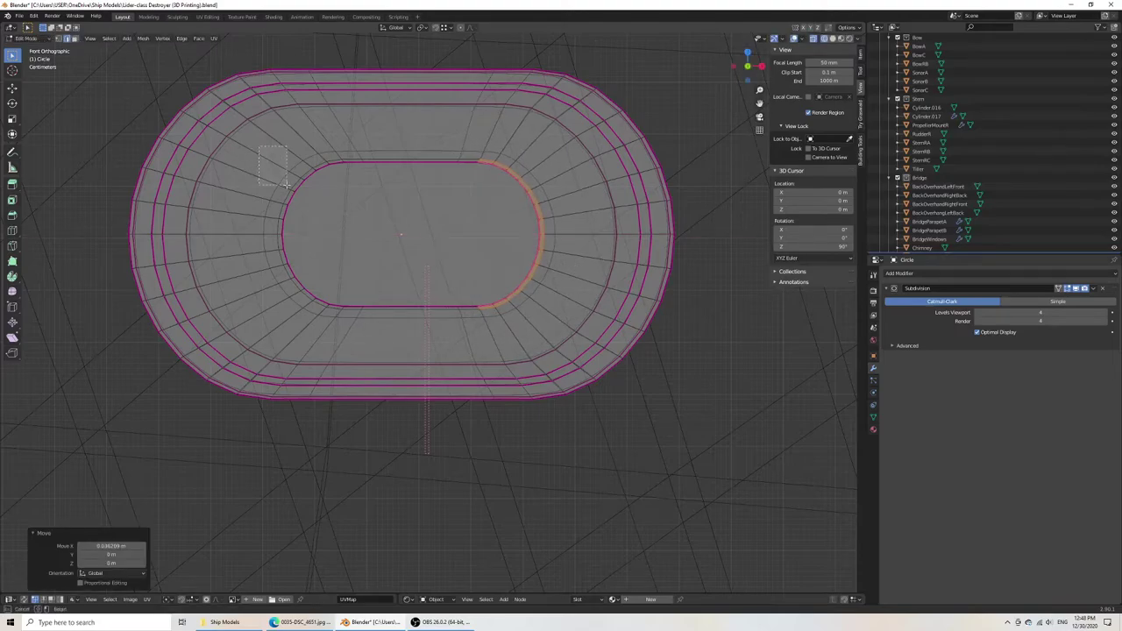
key(g)
key(x)
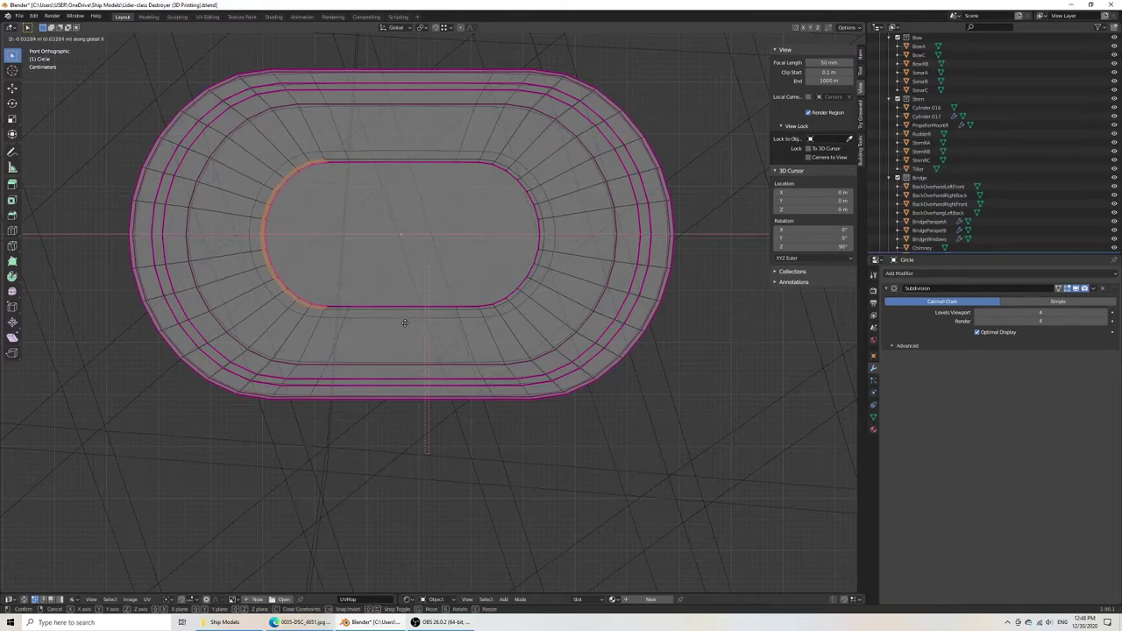
click(405, 323)
key(ctrl+s)
Leave Edit Mode and return to solid shading with the reference photo in view.
key(Tab)
scroll(431, 359, down, 7)
scroll(453, 366, down, 5)
key(z)
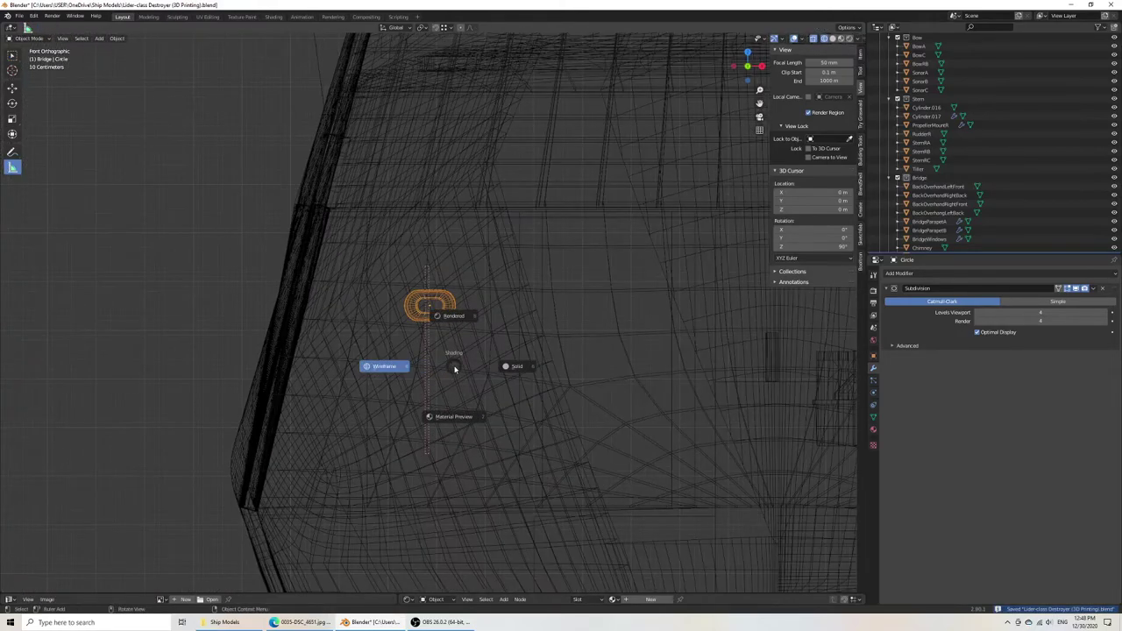
click(517, 368)
scroll(520, 371, down, 6)
shift+middle_drag(611, 391, 242, 391)
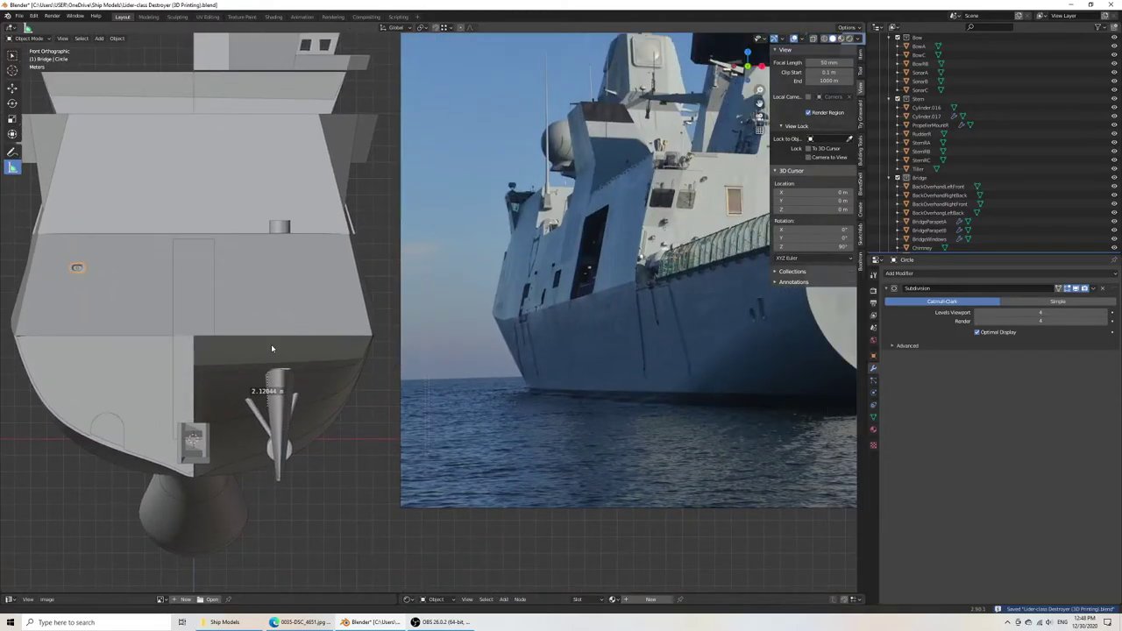
Launch Ultimaker Cura from the Windows search.
click(85, 622)
text(cura)
key(Return)
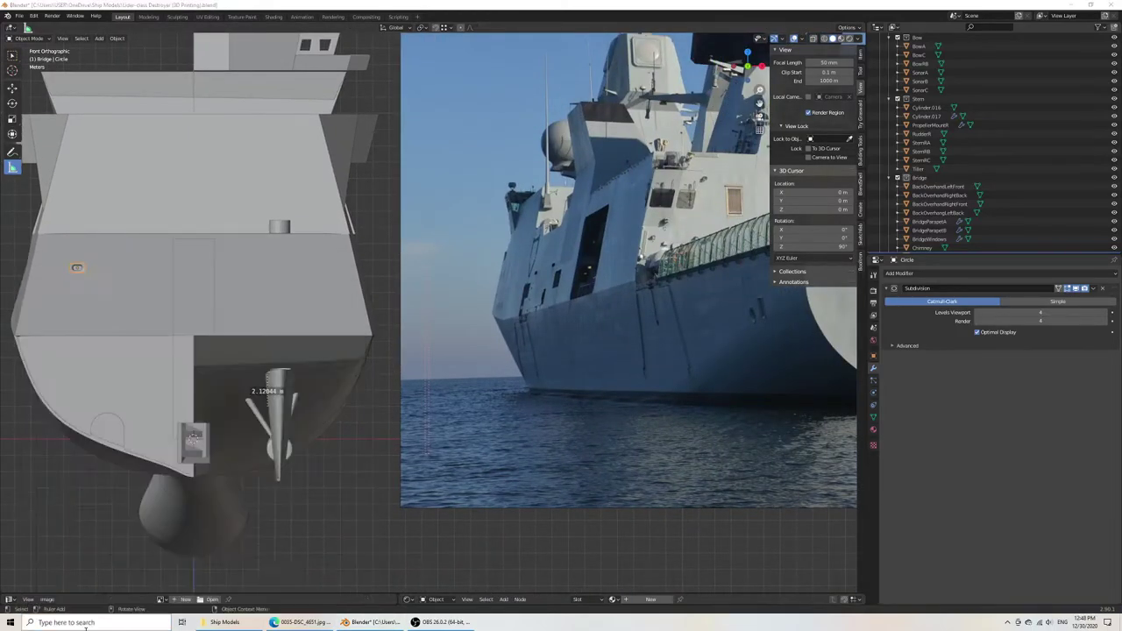
Apply Shade Smooth to the hawsehole from its context menu.
shift+middle_drag(340, 370, 520, 370)
scroll(520, 371, up, 8)
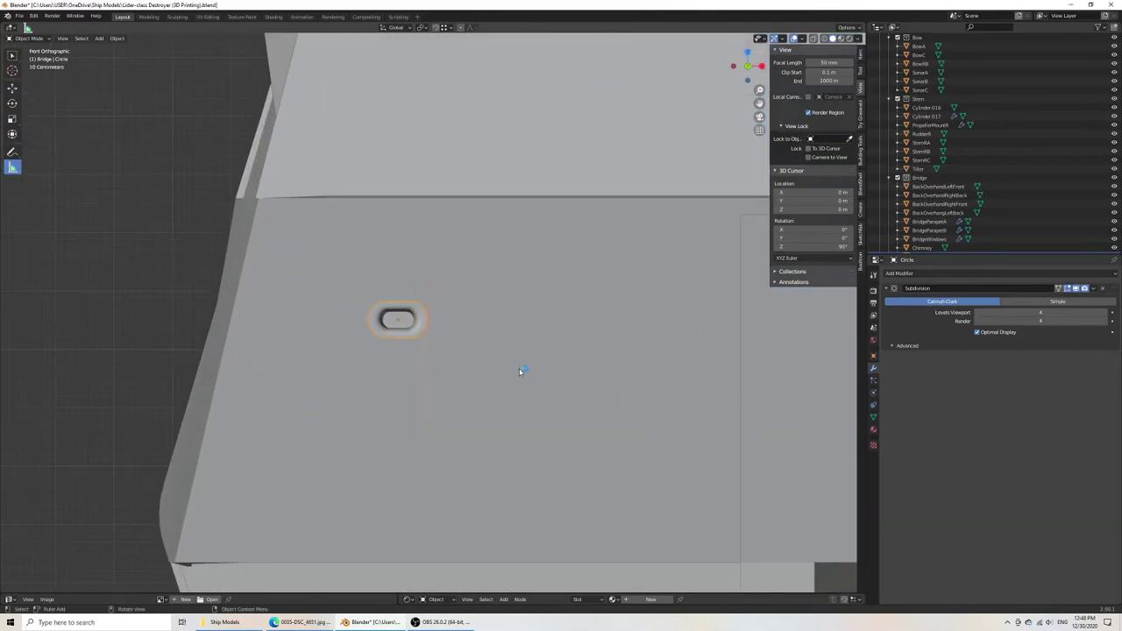
right_click(409, 318)
click(409, 317)
Export the selection via File > Export > STL, renaming the destroyer file to Hawsehole.
click(18, 16)
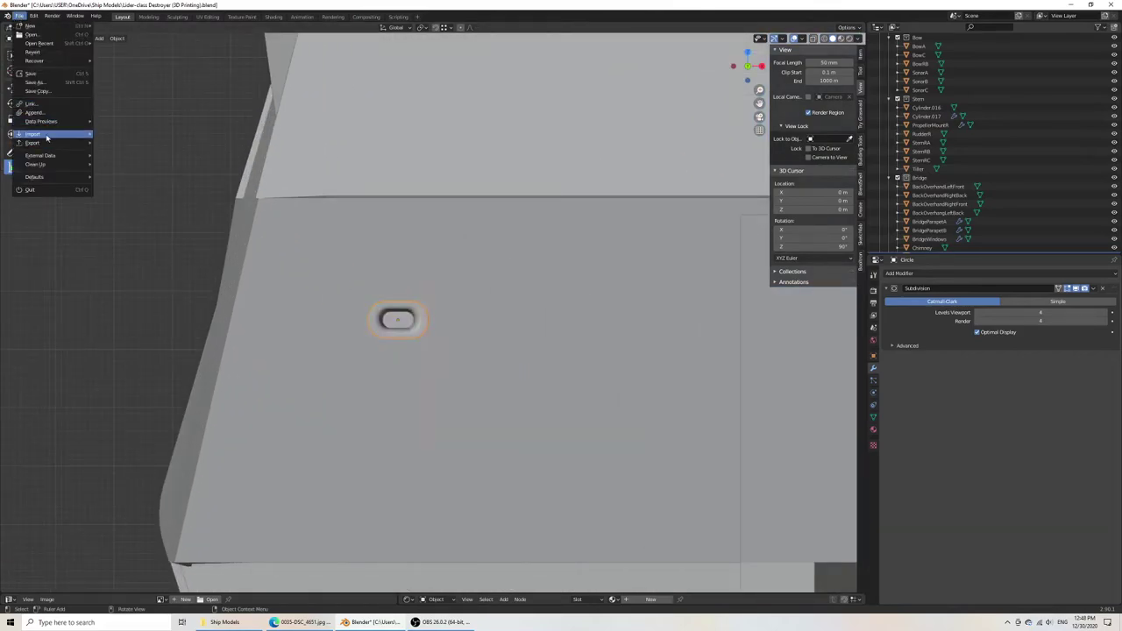
click(167, 209)
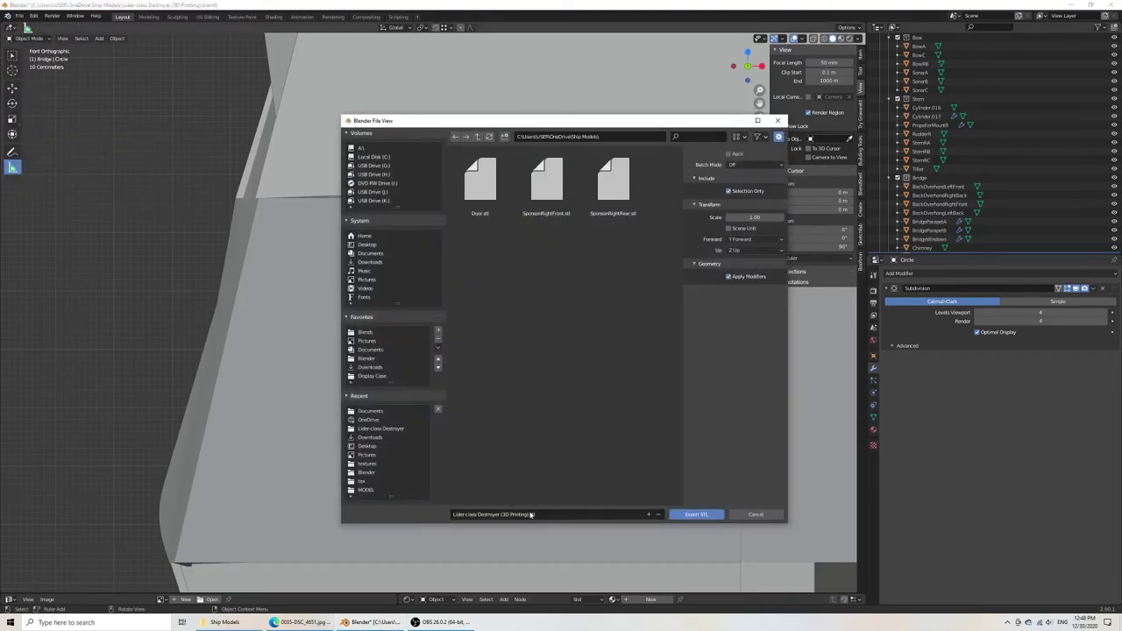
click(558, 514)
key(BackSpace)
text(Hawsehole)
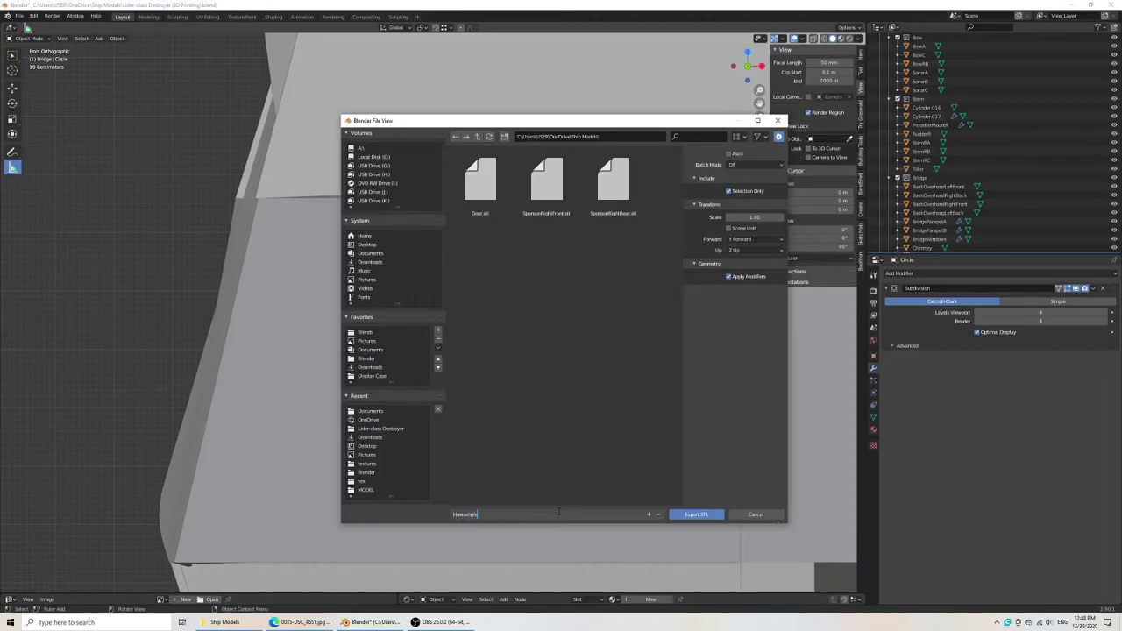
click(691, 516)
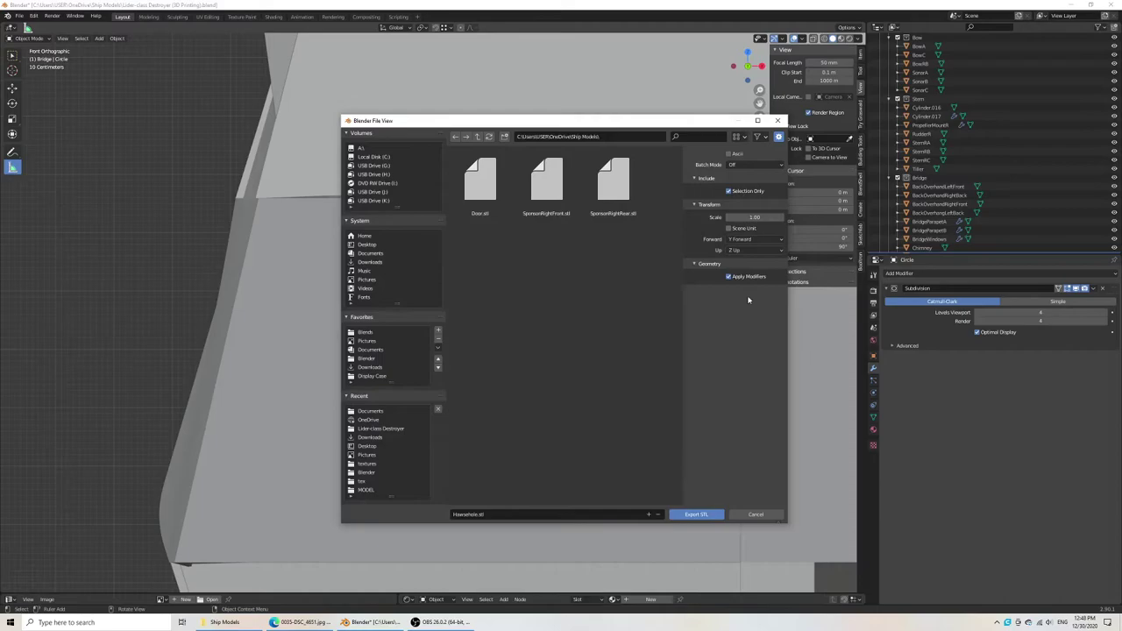
click(697, 514)
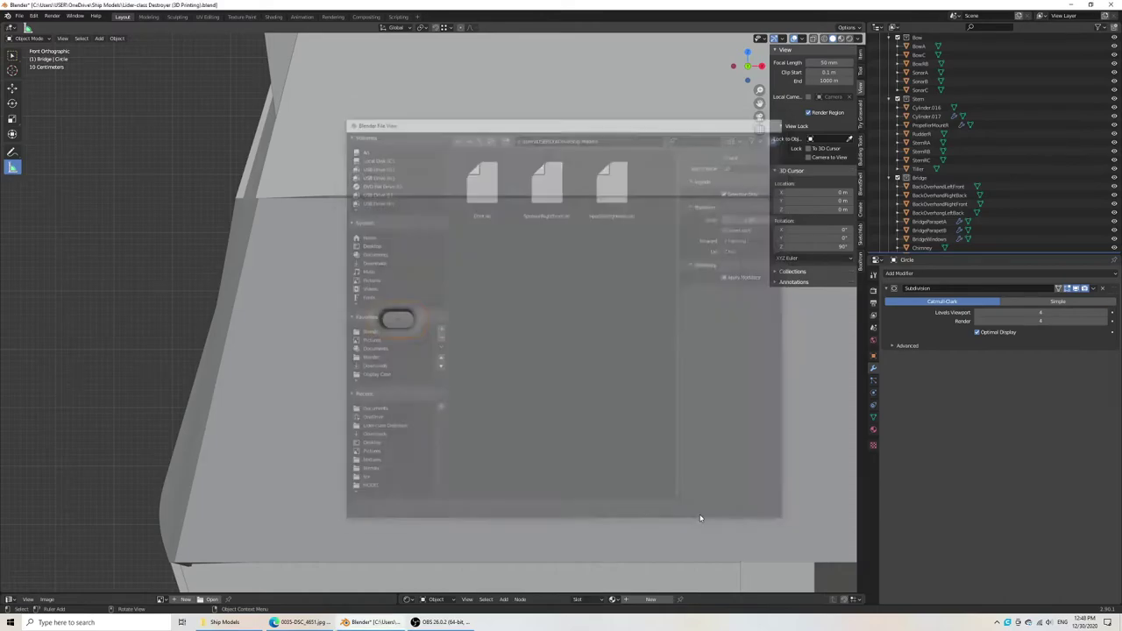
scroll(524, 452, down, 3)
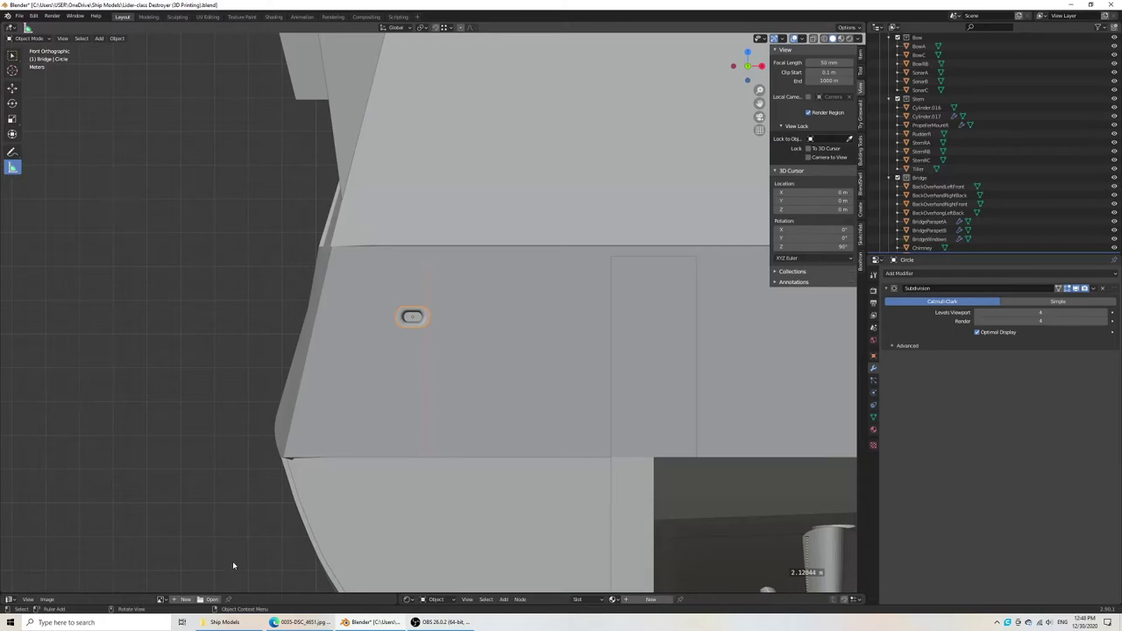
click(1069, 5)
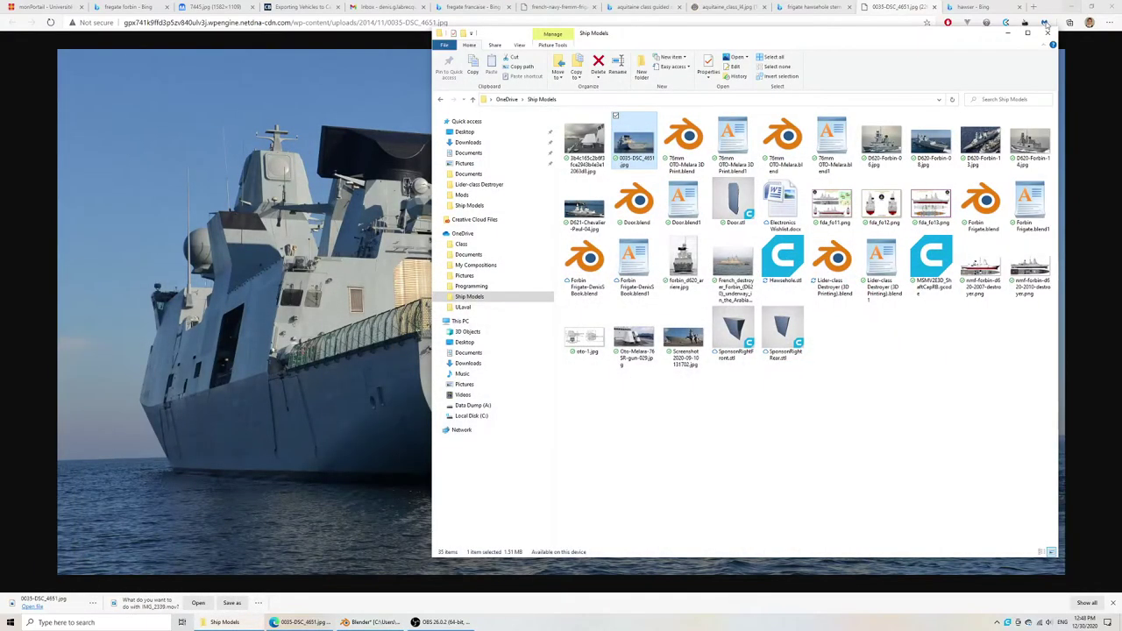
click(1008, 35)
click(1067, 7)
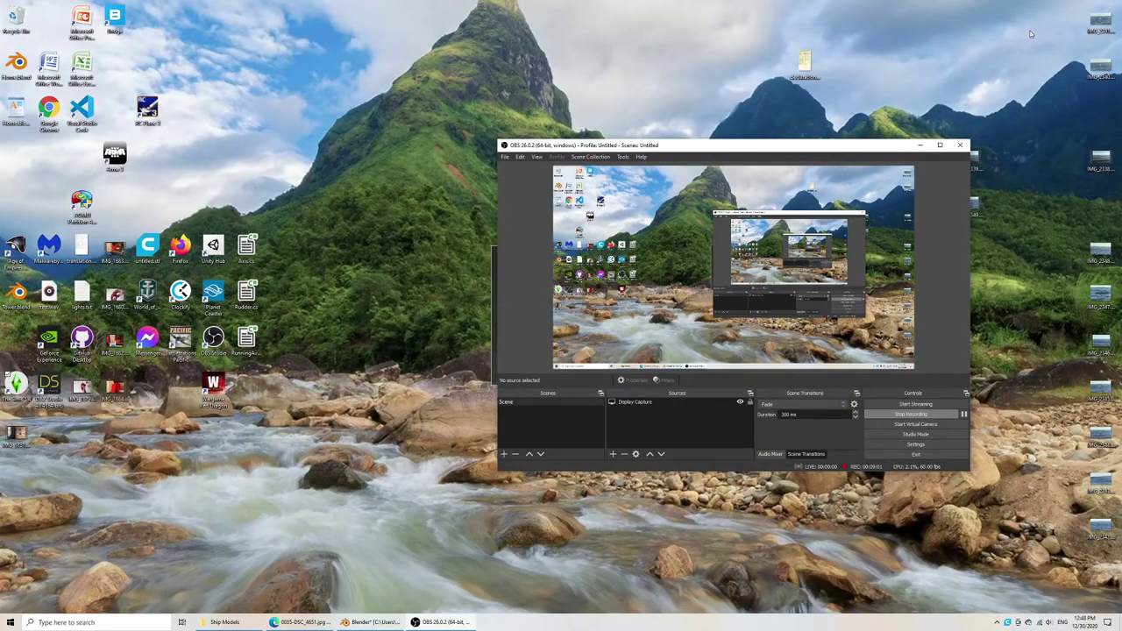
drag(736, 145, 189, 108)
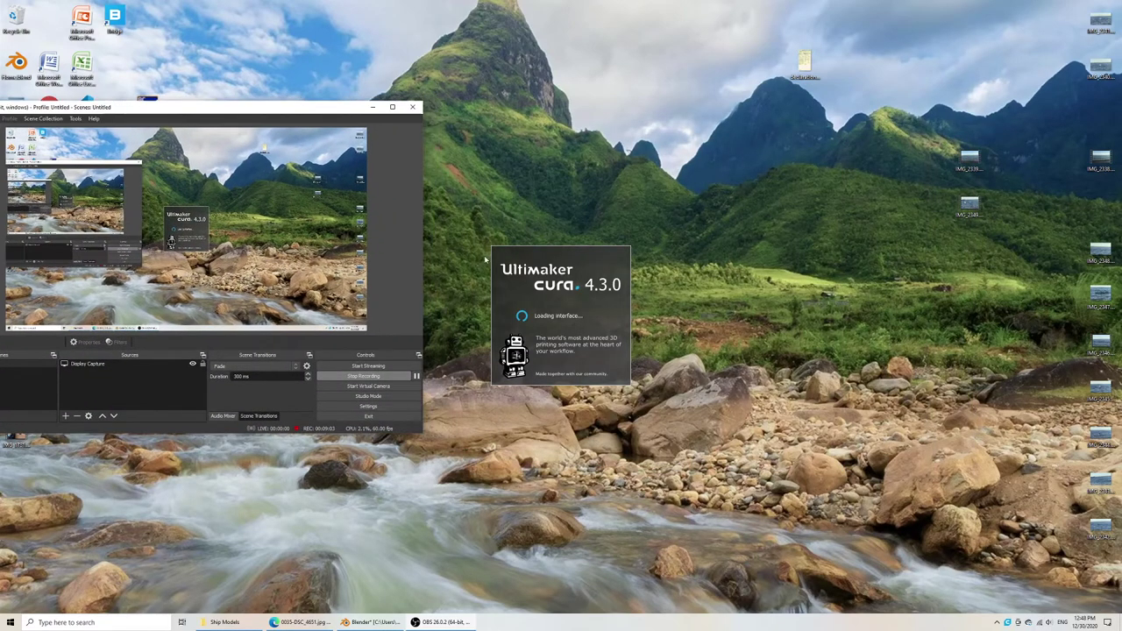
key(alt+Tab)
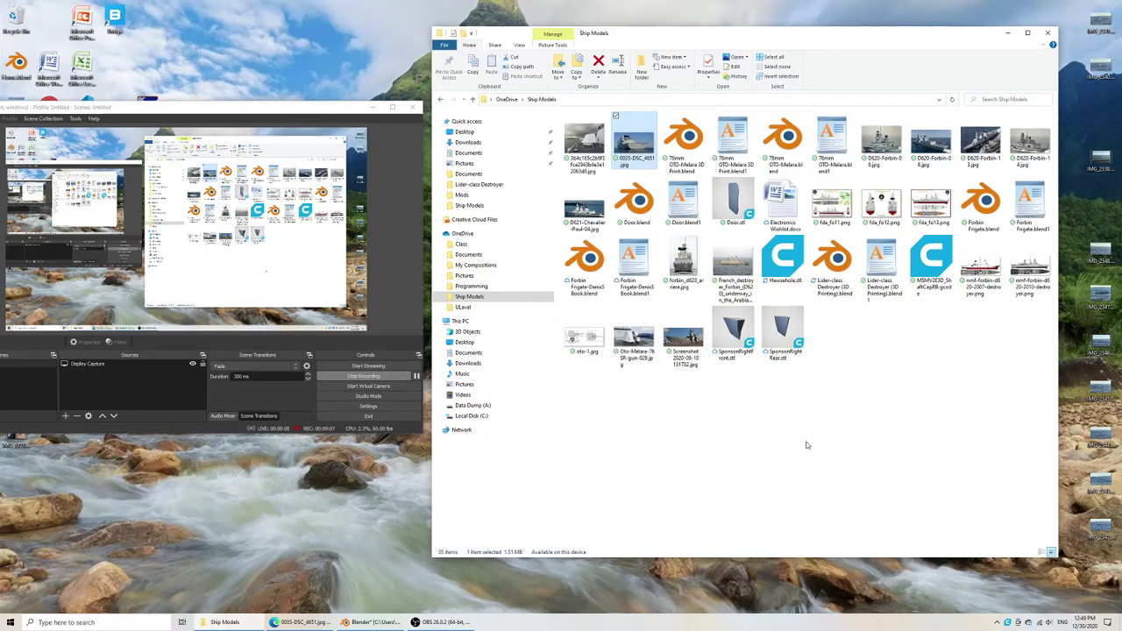
Reopen Blender's STL export dialog to verify Hawsehole.stl is listed, then cancel.
click(373, 622)
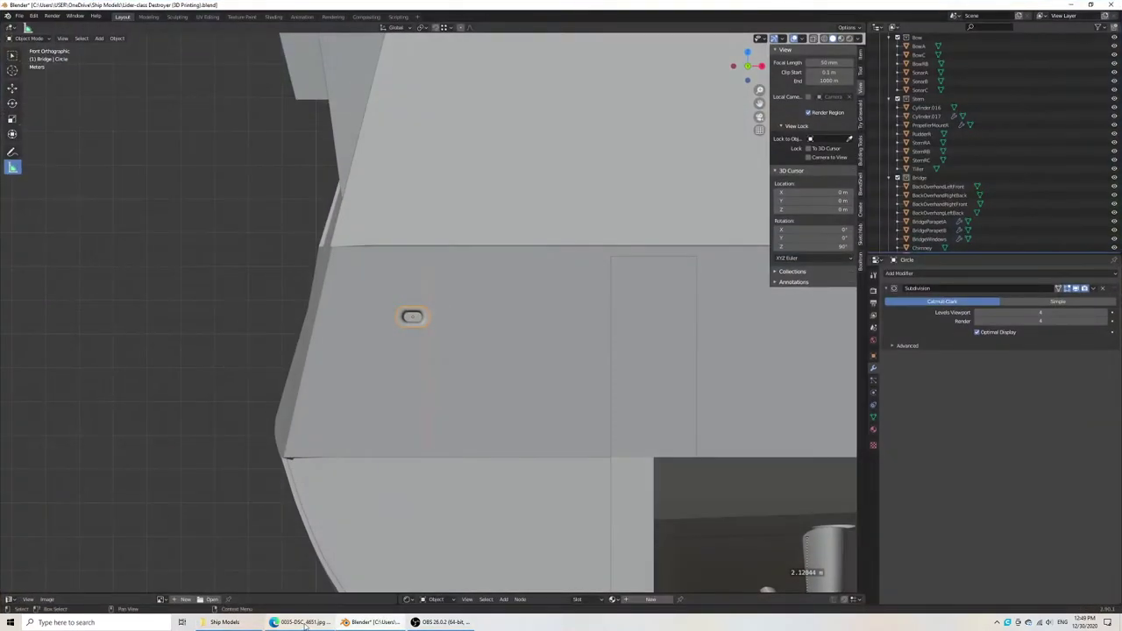
click(18, 16)
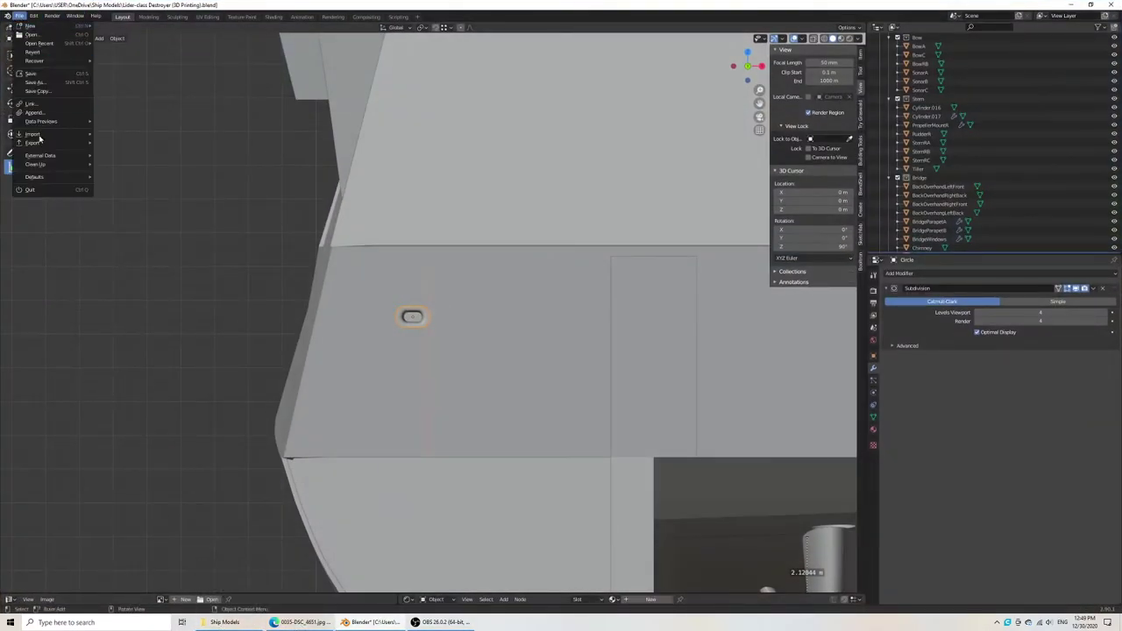
mouse_move(34, 142)
click(123, 201)
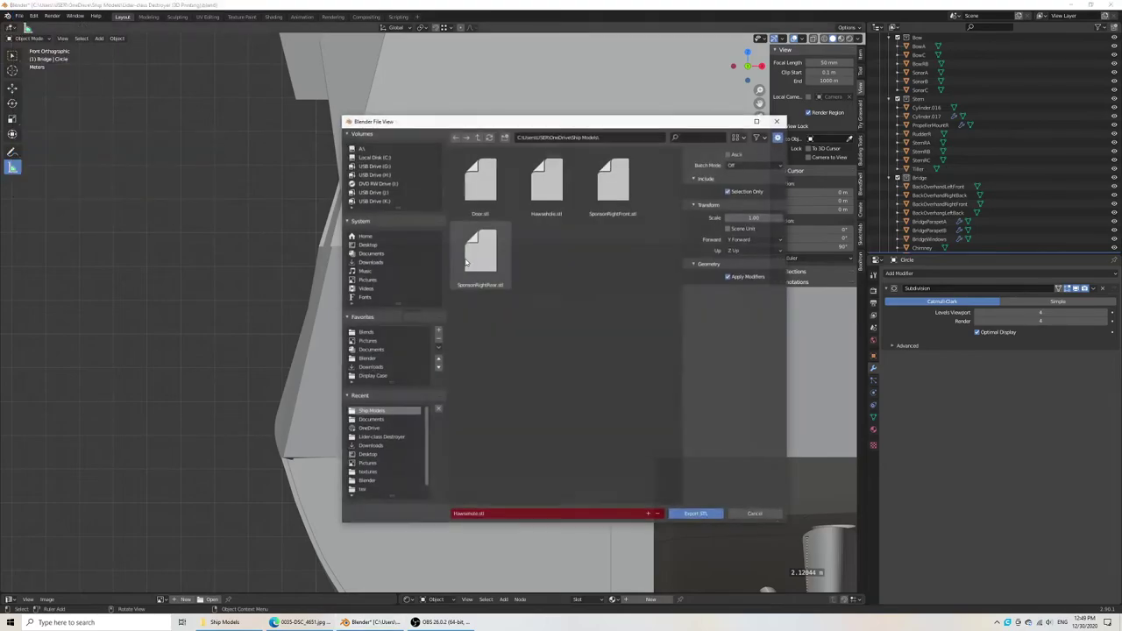
click(754, 516)
Search the Ship Models folder for 'haw' and drag Hawsehole.stl into Cura's build plate.
key(alt+Tab)
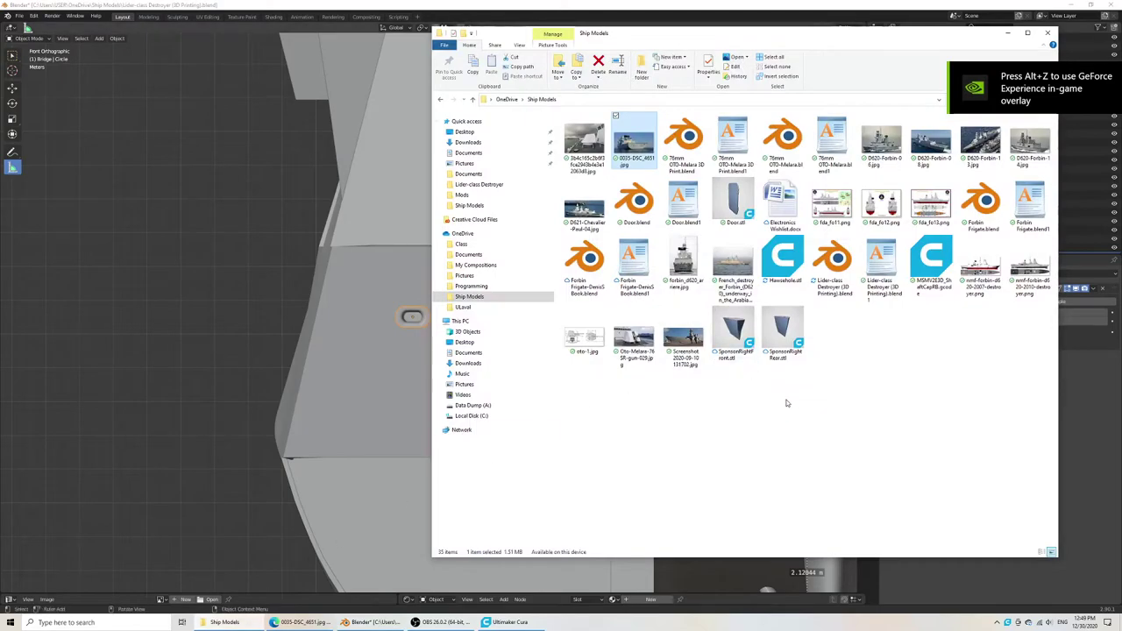
drag(877, 33, 558, 49)
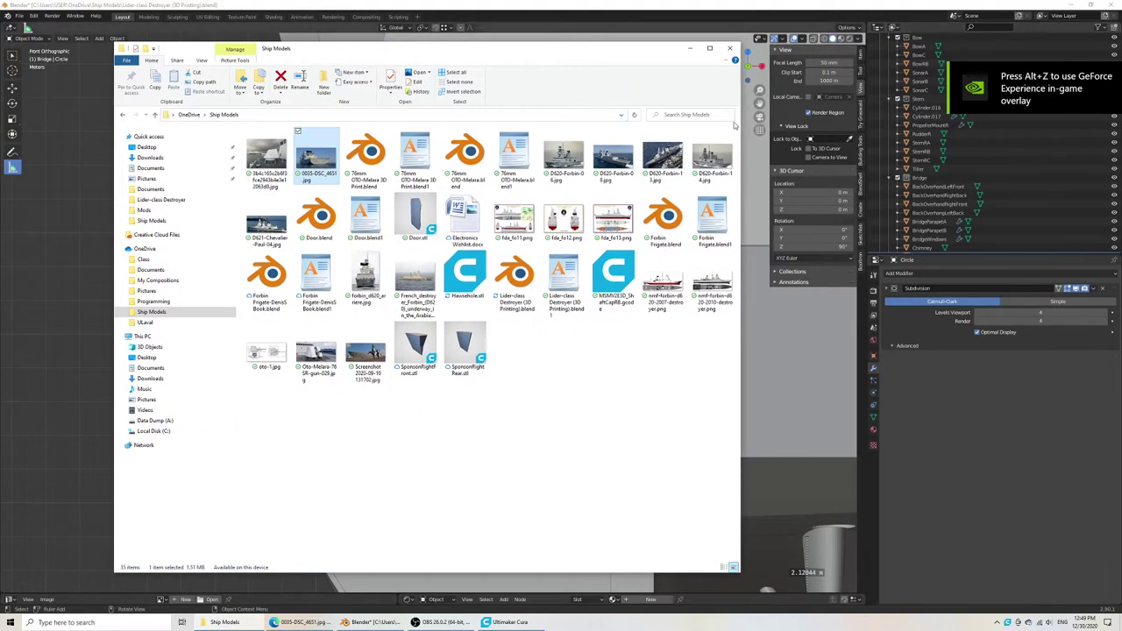
click(692, 115)
text(haw)
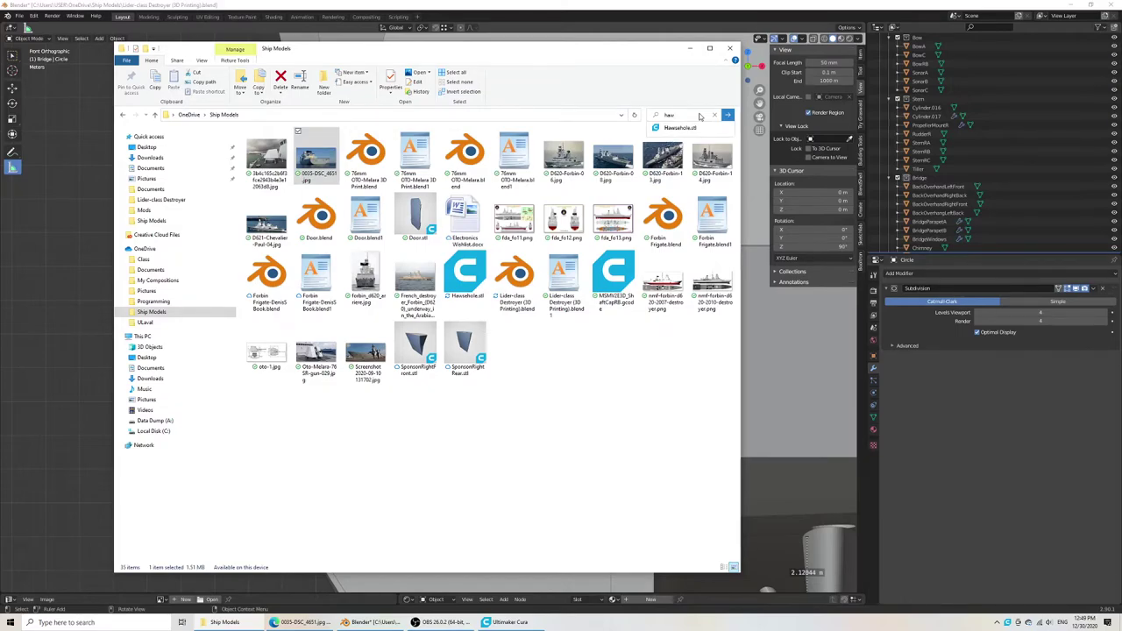
key(Tab)
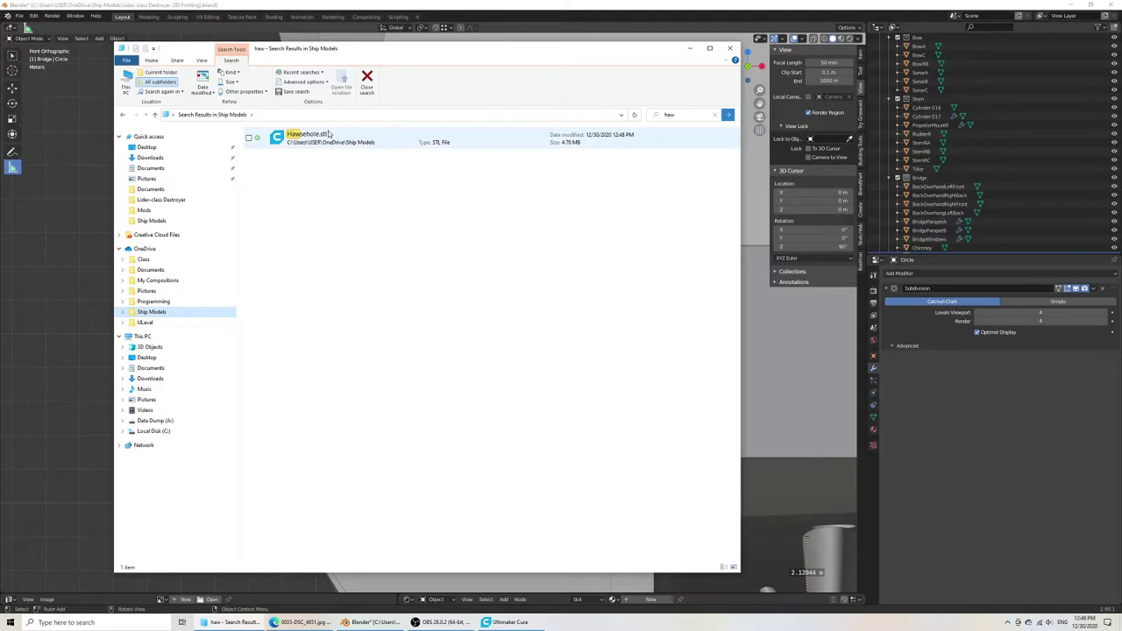
drag(327, 132, 510, 578)
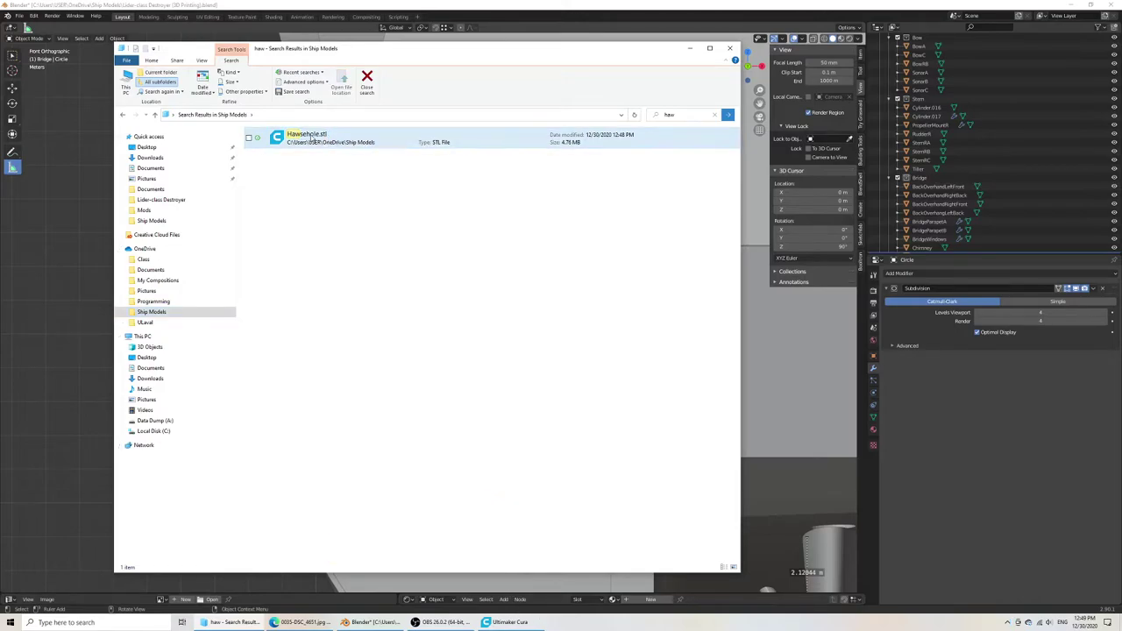
drag(310, 139, 517, 514)
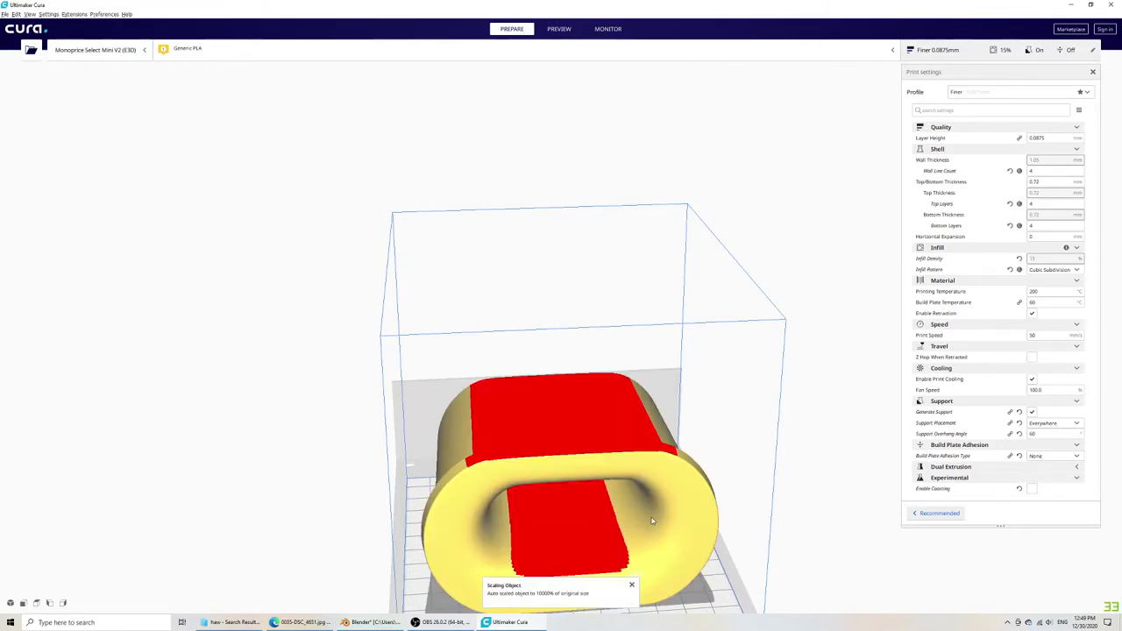
Scale the imported hawsehole model to 1000% with Cura's Scale tool.
right_drag(652, 521, 606, 187)
click(606, 188)
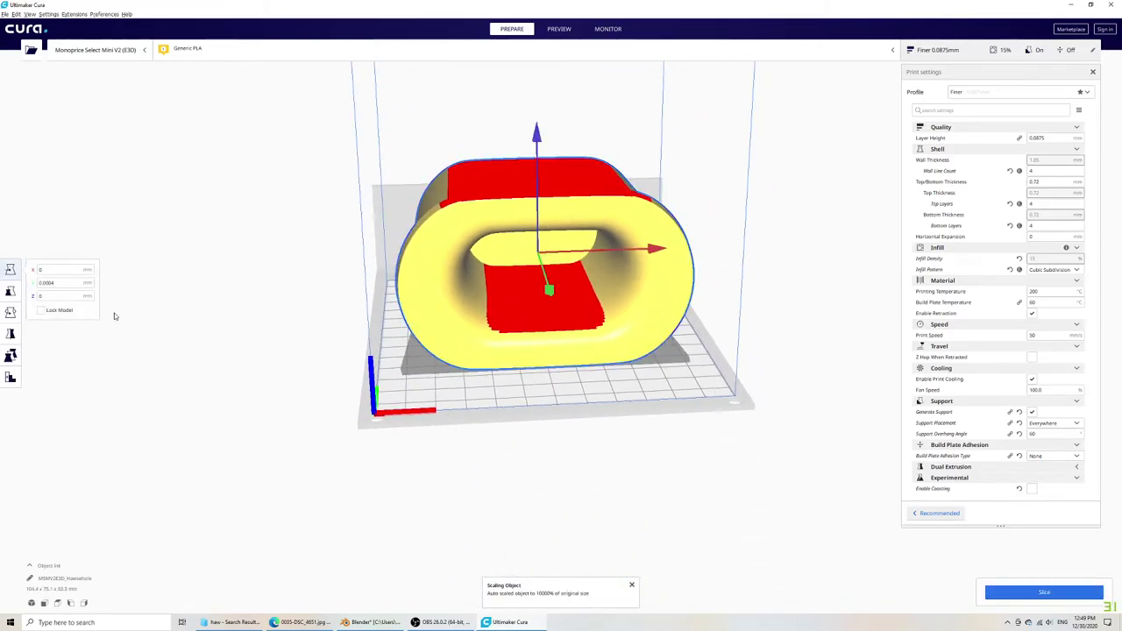
click(10, 290)
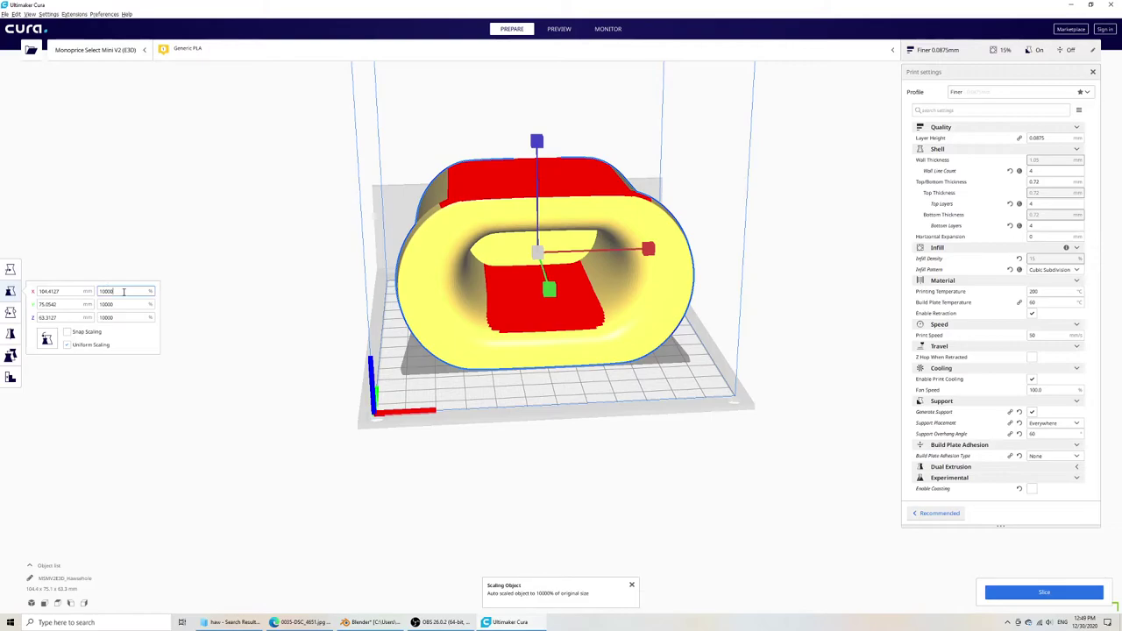
key(Return)
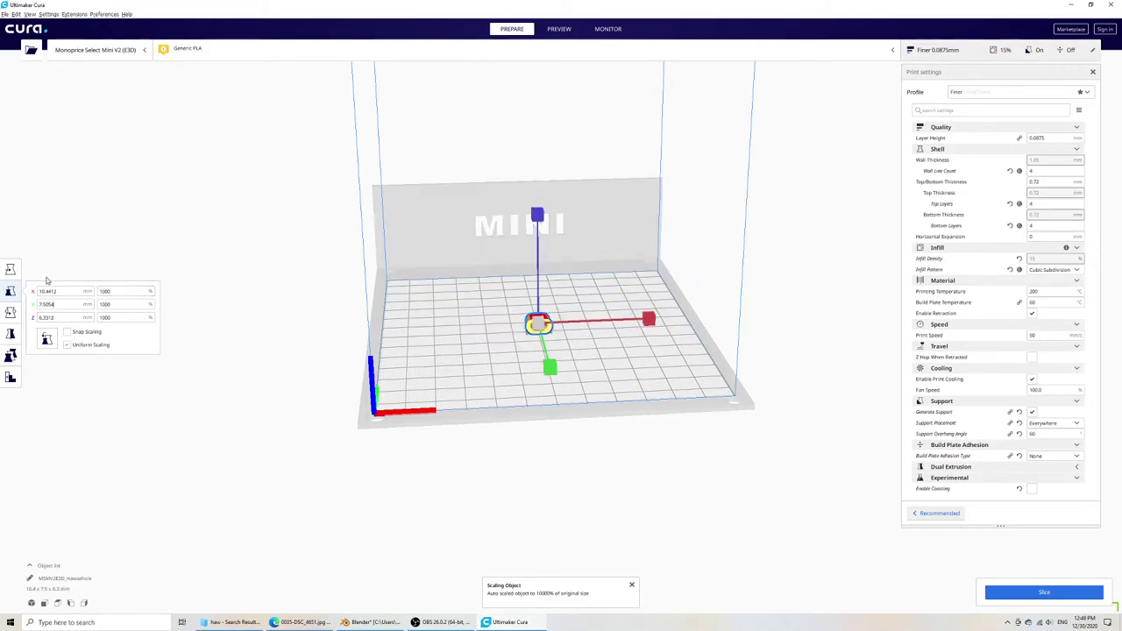
Rotate the hawsehole upright on the build plate using the red rotation ring.
click(10, 313)
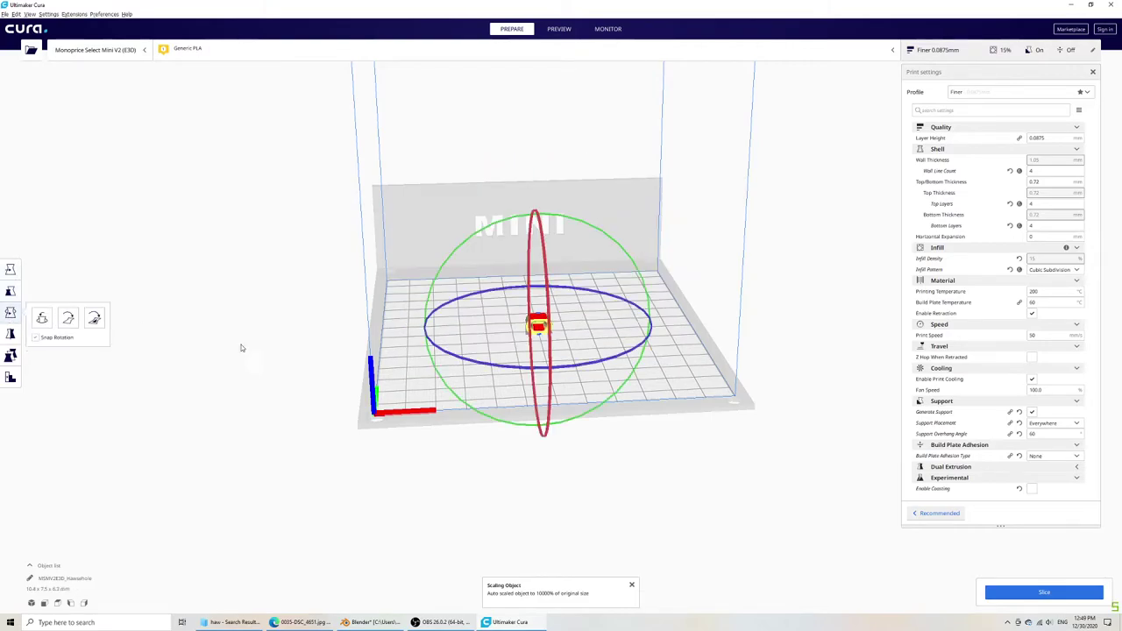
mouse_move(244, 348)
right_down()
mouse_move(210, 410)
mouse_move(615, 283)
right_up()
drag(673, 251, 684, 453)
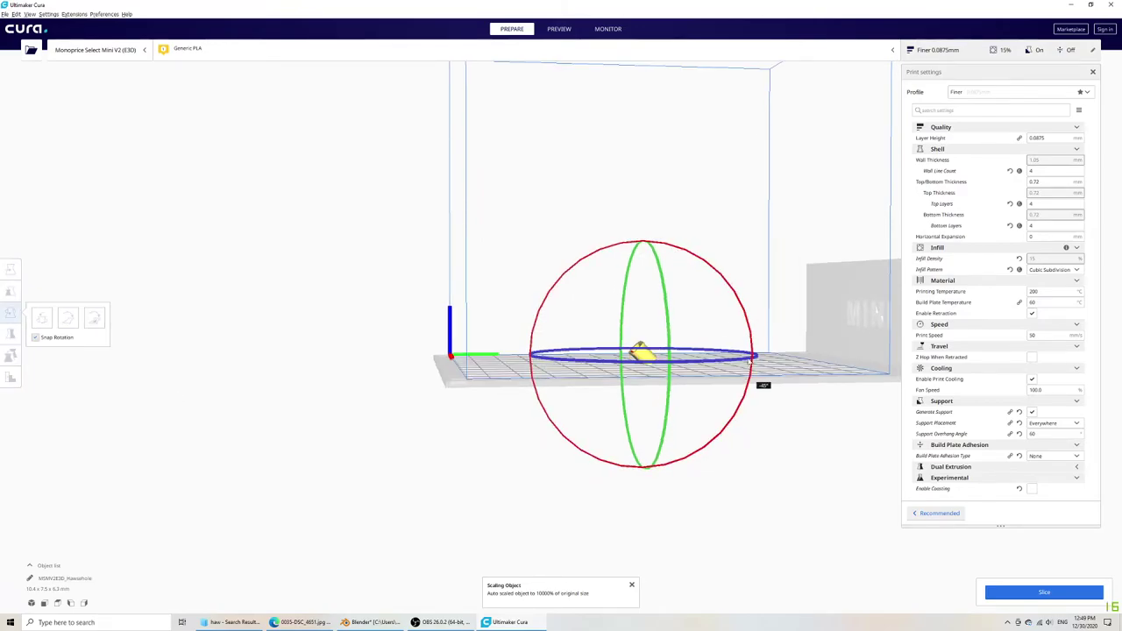
right_drag(714, 379, 823, 368)
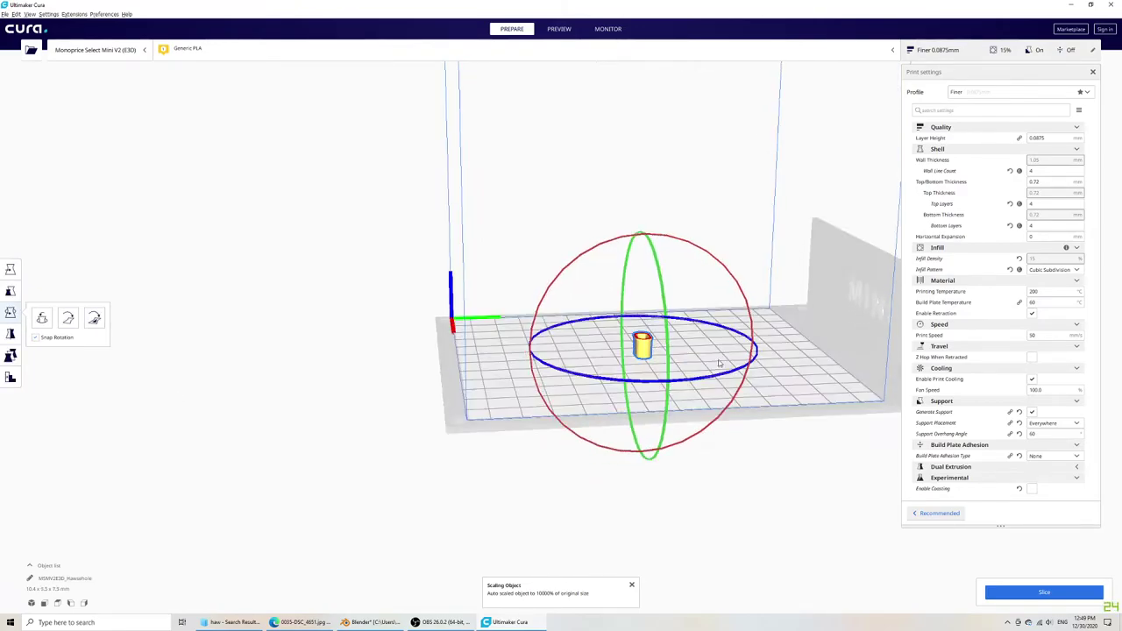
right_drag(672, 393, 561, 368)
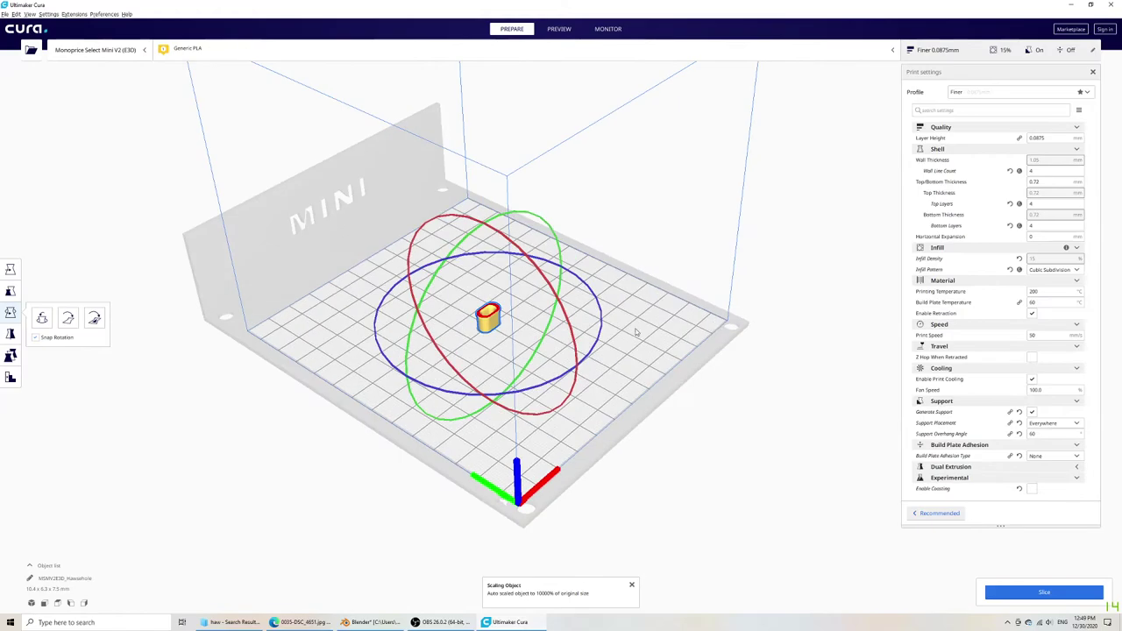
scroll(526, 360, up, 3)
Turn off generated supports for the hawsehole print on the Finer profile.
middle_drag(494, 351, 597, 281)
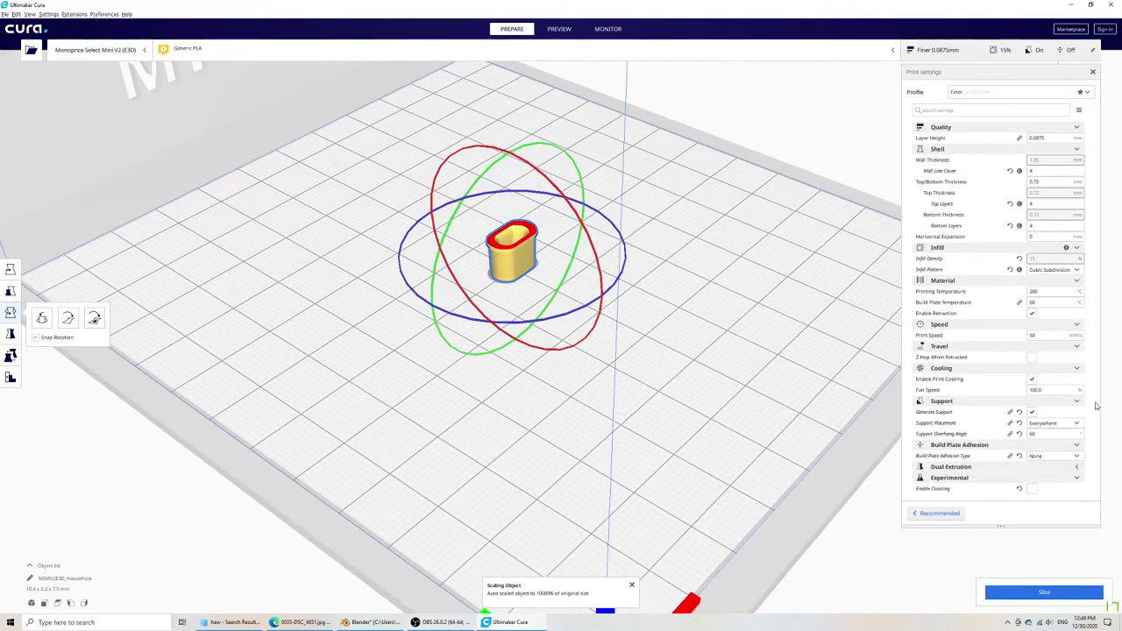
click(1032, 412)
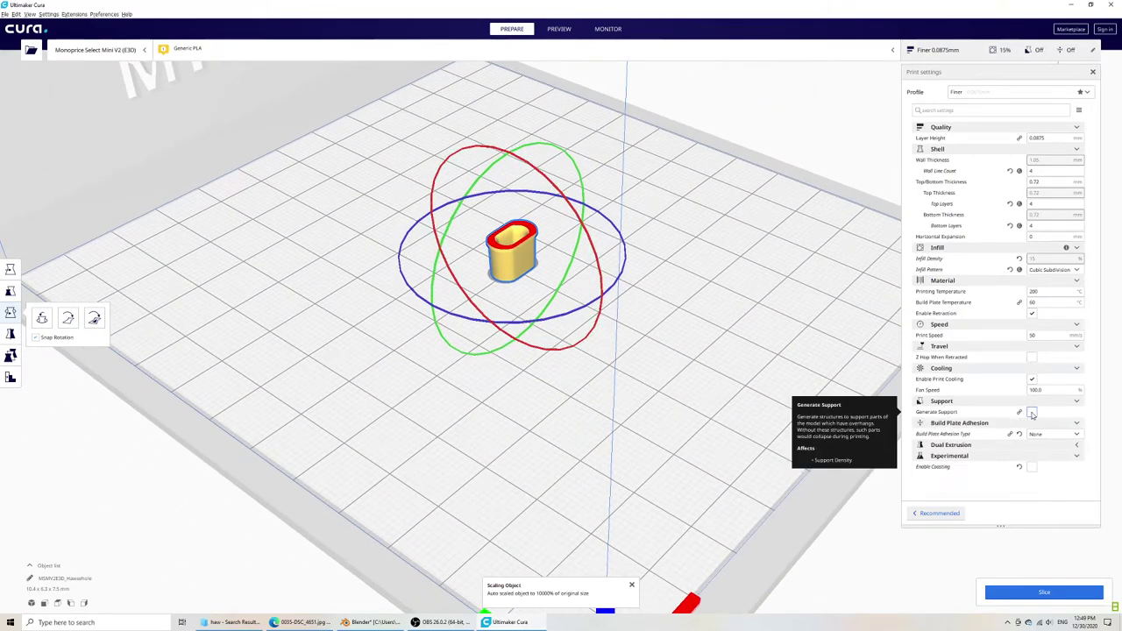
mouse_move(626, 309)
right_down()
mouse_move(586, 299)
mouse_move(687, 381)
mouse_move(9, 267)
right_up()
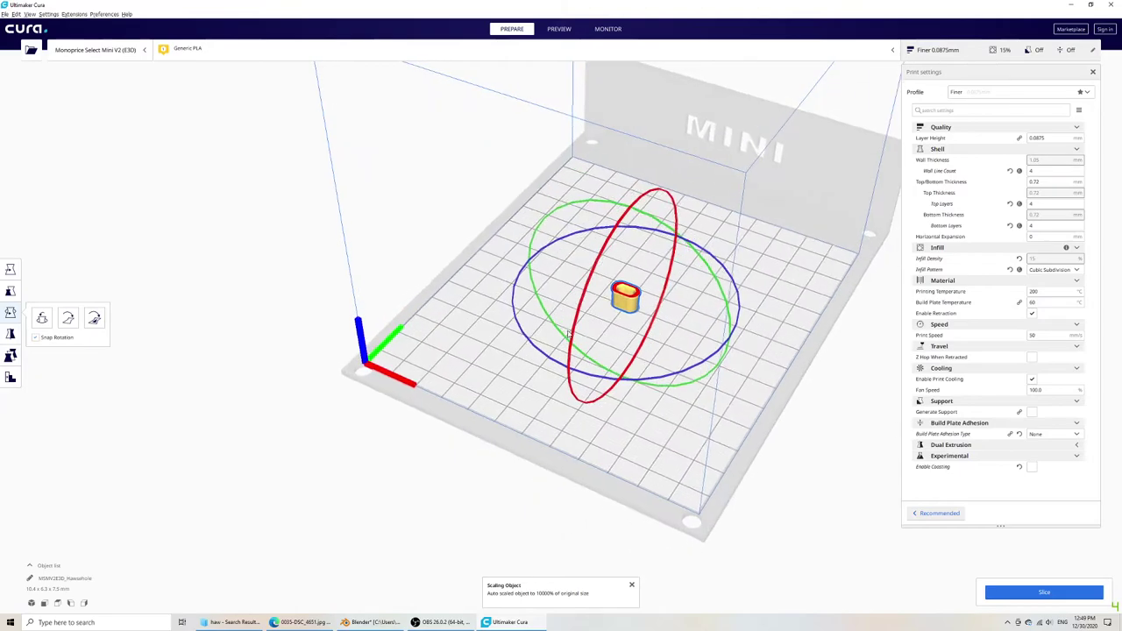
click(8, 267)
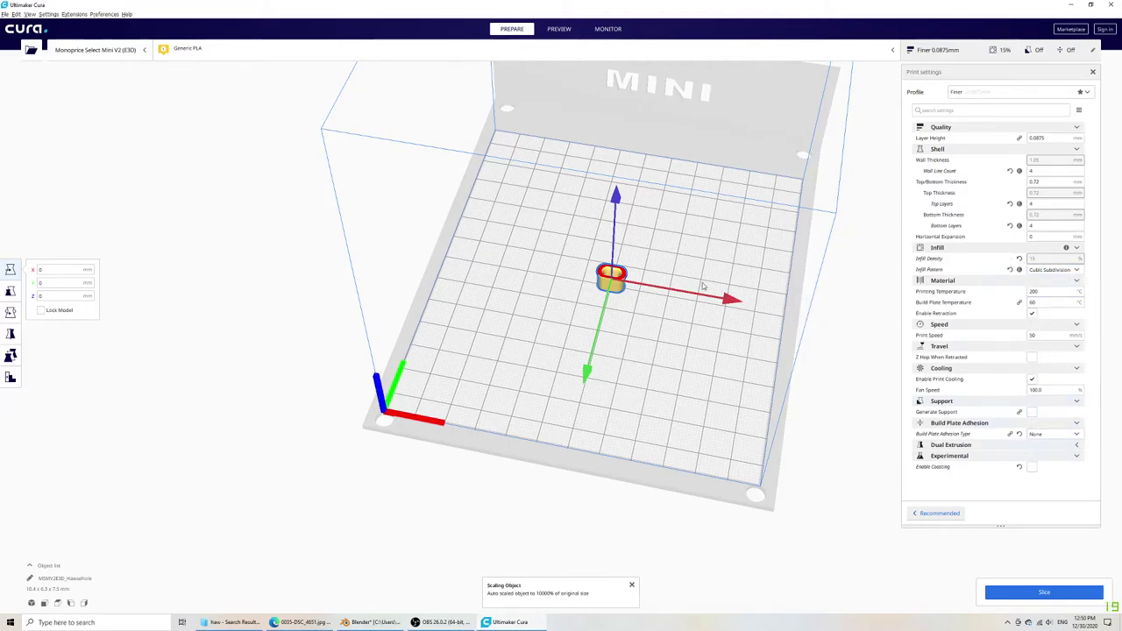
Multiply the hawsehole model with 4 copies, giving five pieces on the plate.
right_click(605, 282)
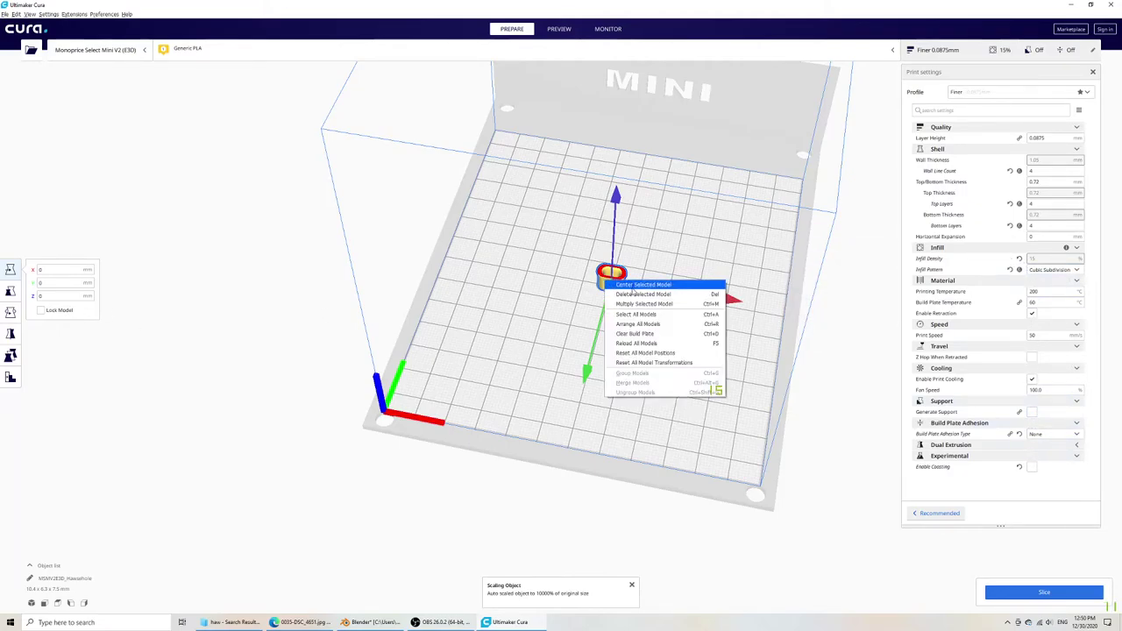
click(653, 304)
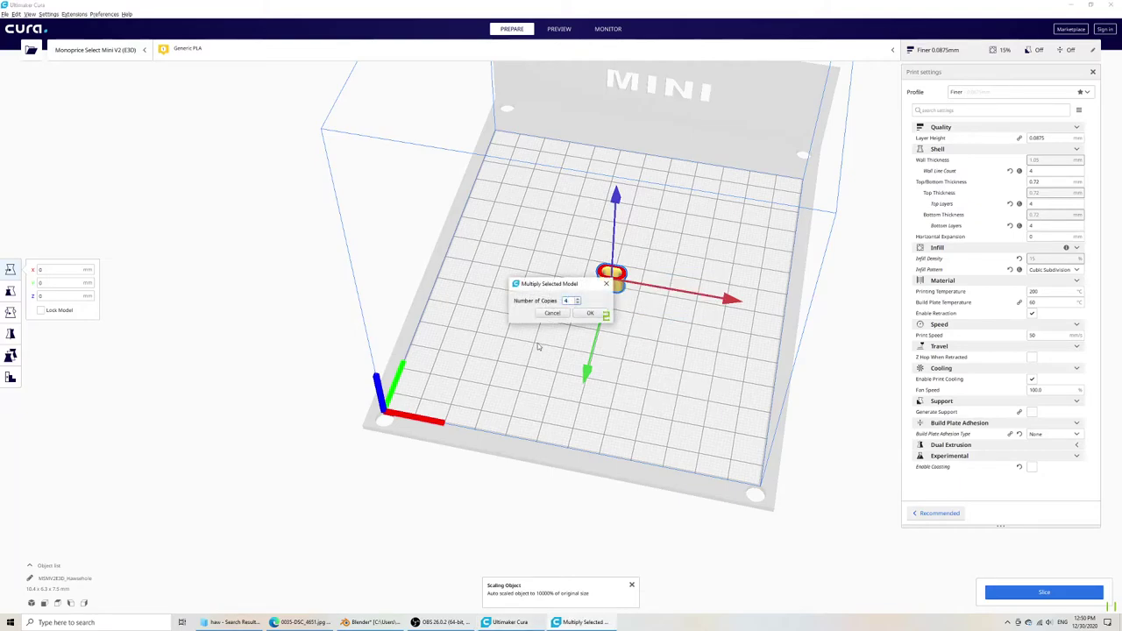
click(587, 314)
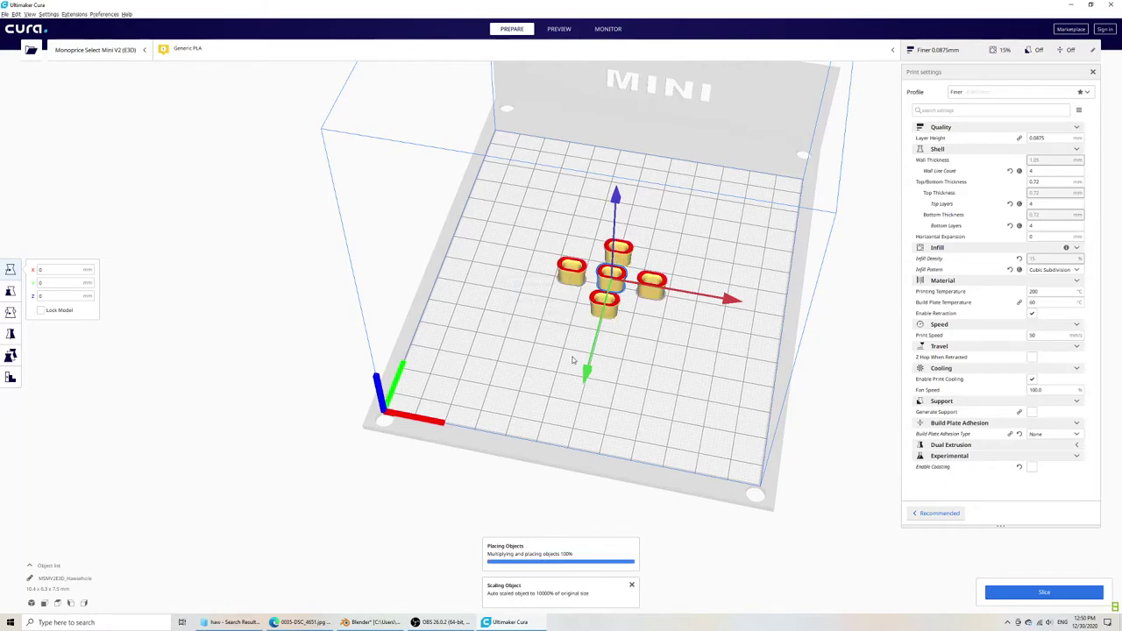
mouse_move(573, 359)
right_down()
mouse_move(656, 356)
mouse_move(683, 315)
mouse_move(629, 352)
right_up()
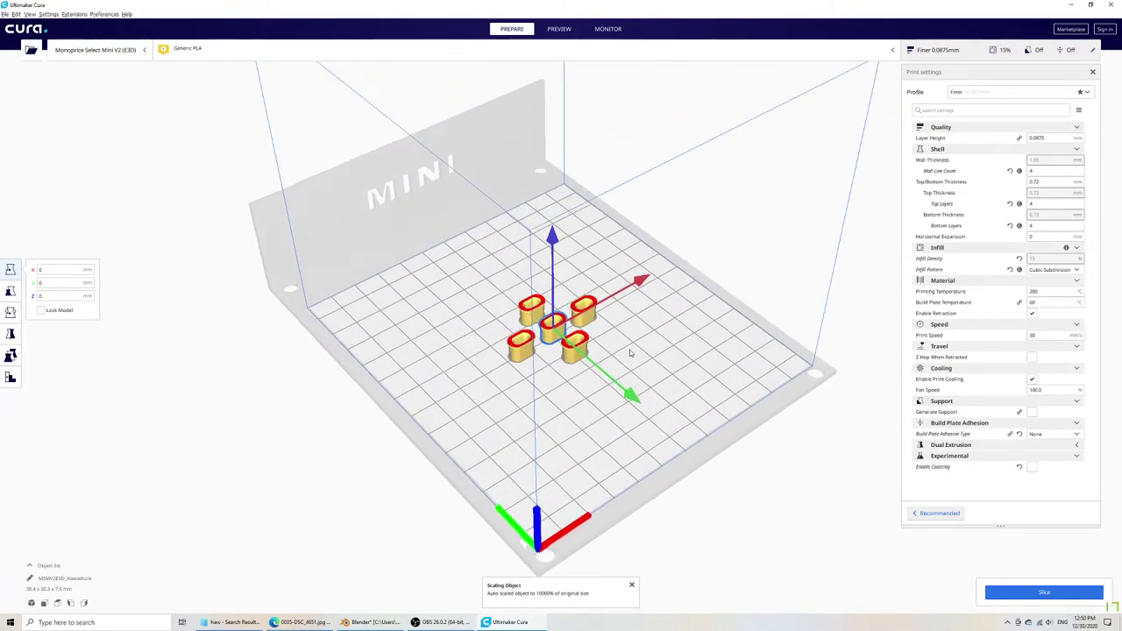
scroll(629, 352, up, 5)
Switch to the Ultra Fine 0.0437 mm profile and slice, estimating 52 minutes, 2 g.
click(1004, 92)
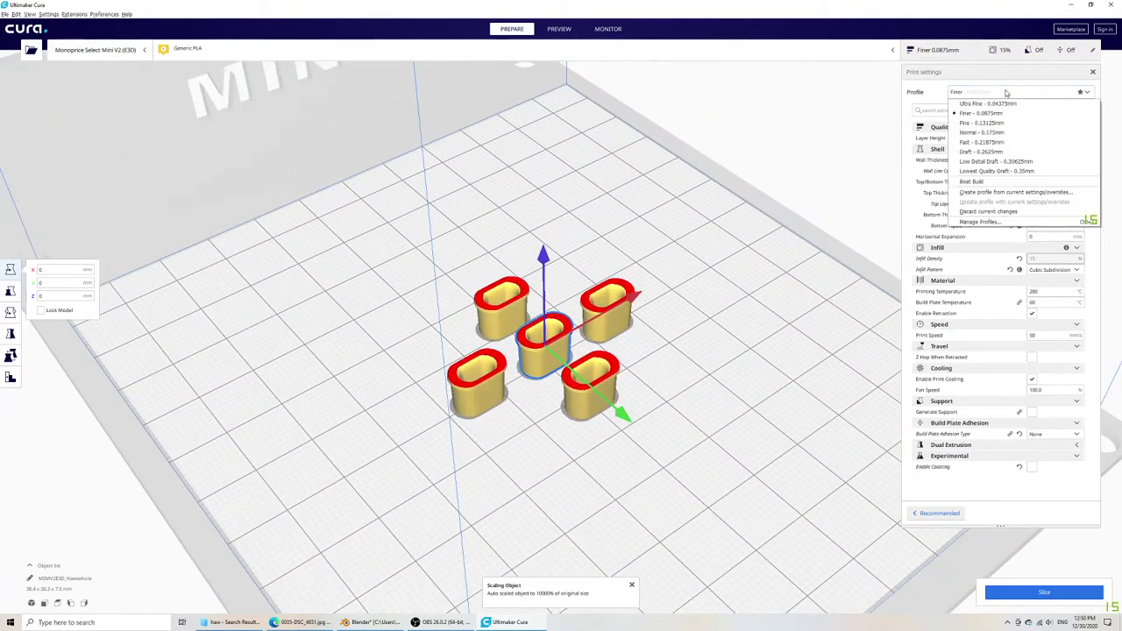
click(997, 102)
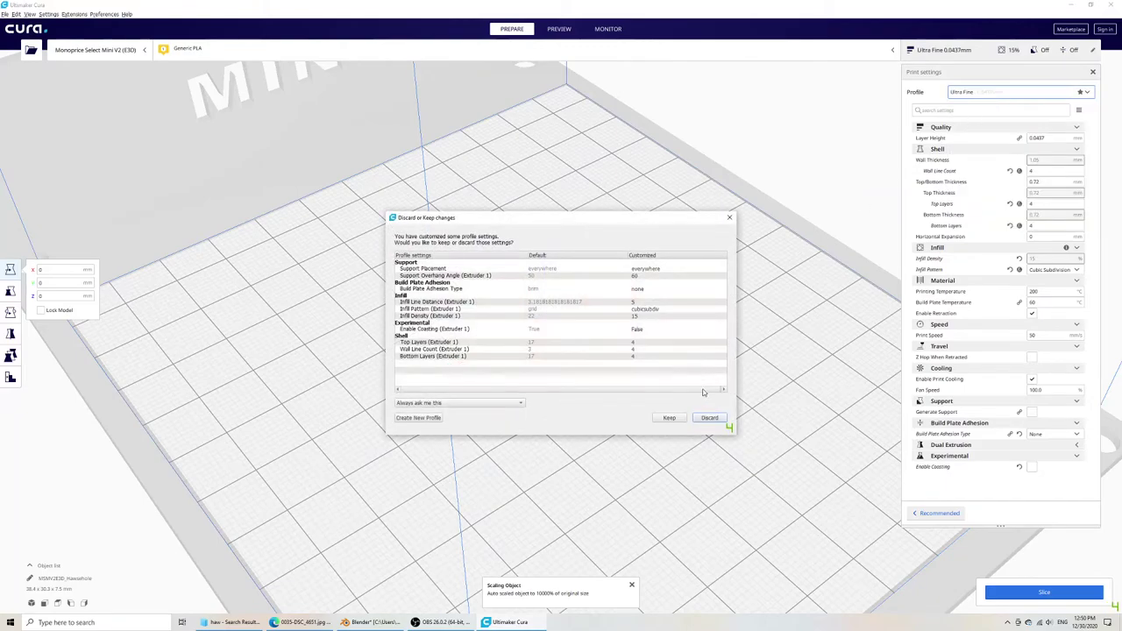
click(669, 419)
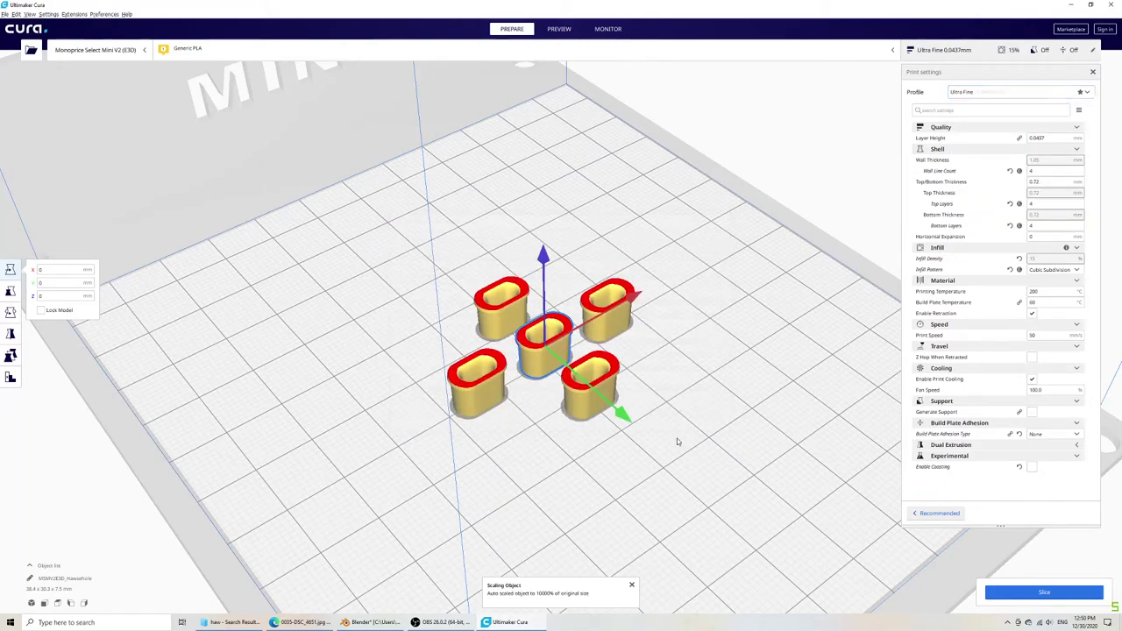
click(1005, 595)
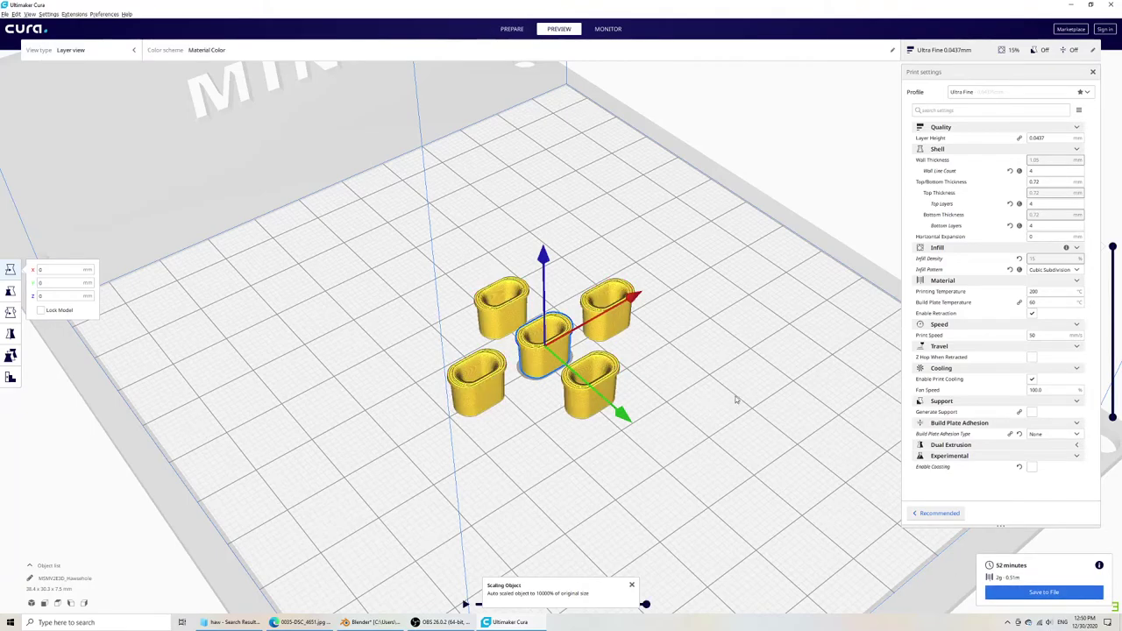
Orbit and zoom around the layer preview to inspect the five cups' walls and floors.
mouse_move(738, 400)
right_down()
mouse_move(550, 358)
mouse_move(643, 376)
right_up()
scroll(644, 376, up, 3)
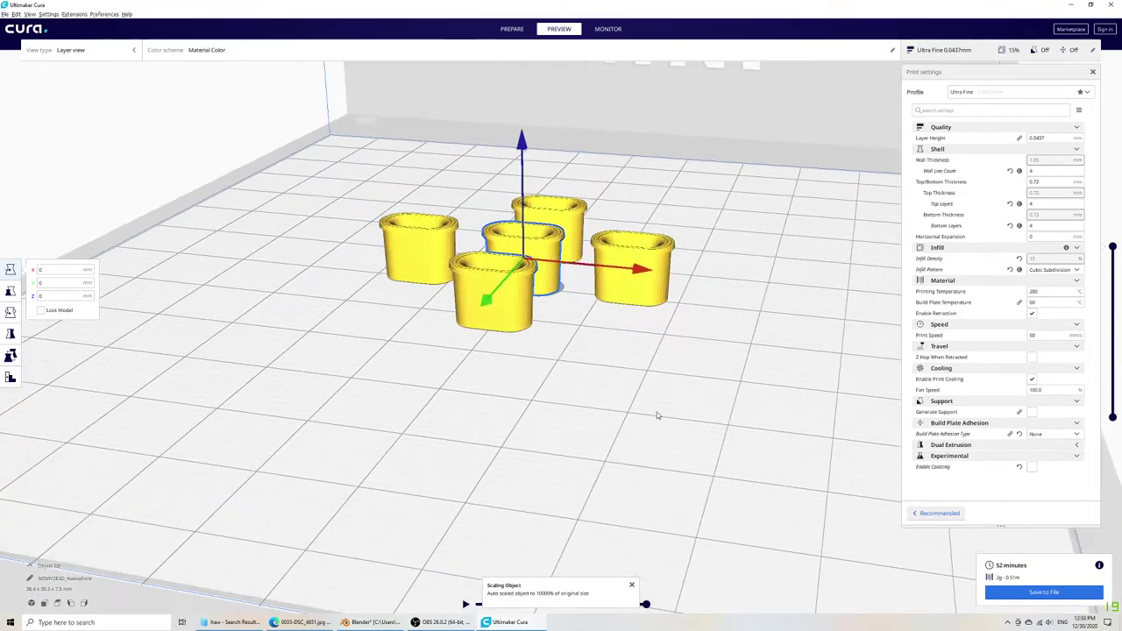
scroll(656, 412, up, 3)
scroll(568, 410, up, 2)
scroll(506, 380, up, 2)
scroll(471, 368, up, 3)
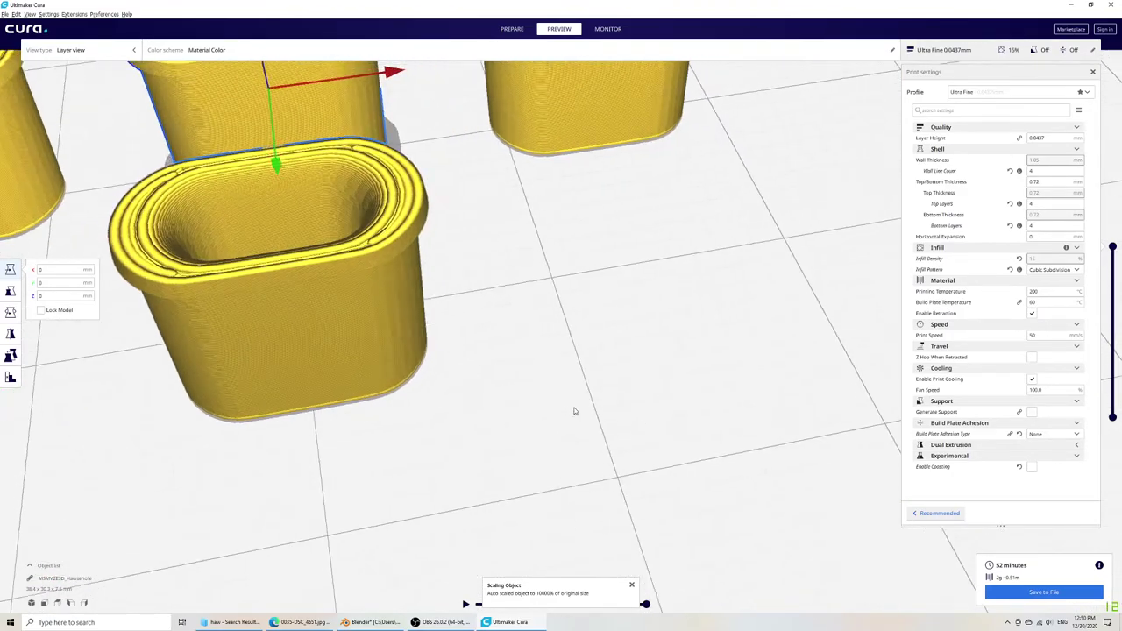
scroll(574, 411, up, 2)
scroll(509, 390, down, 3)
scroll(561, 396, up, 3)
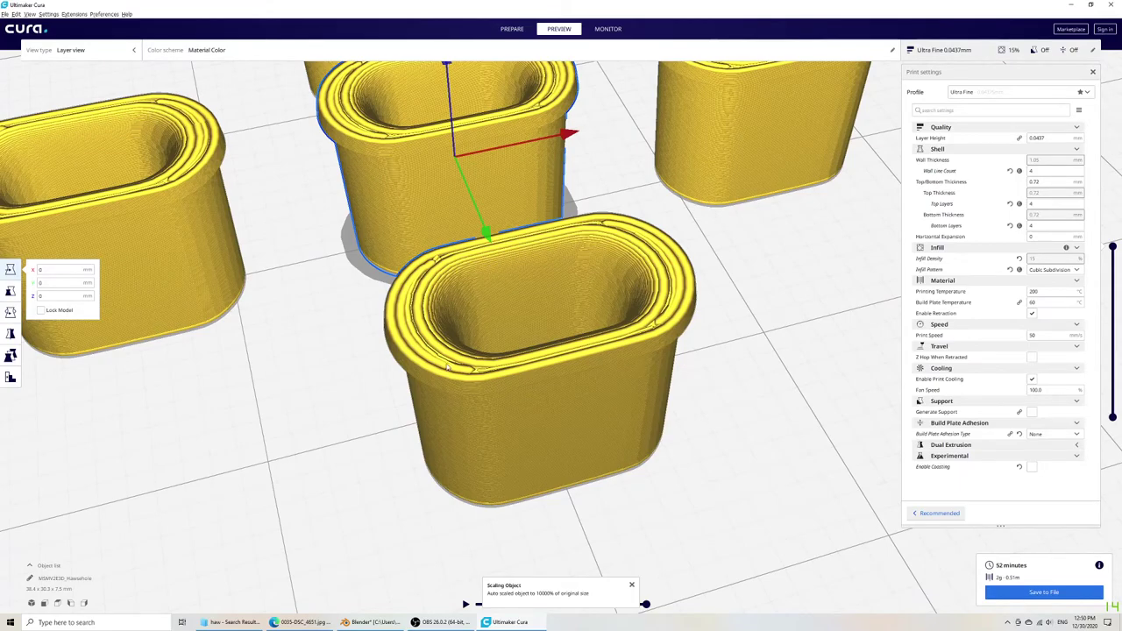
scroll(388, 327, down, 3)
right_drag(388, 327, 456, 333)
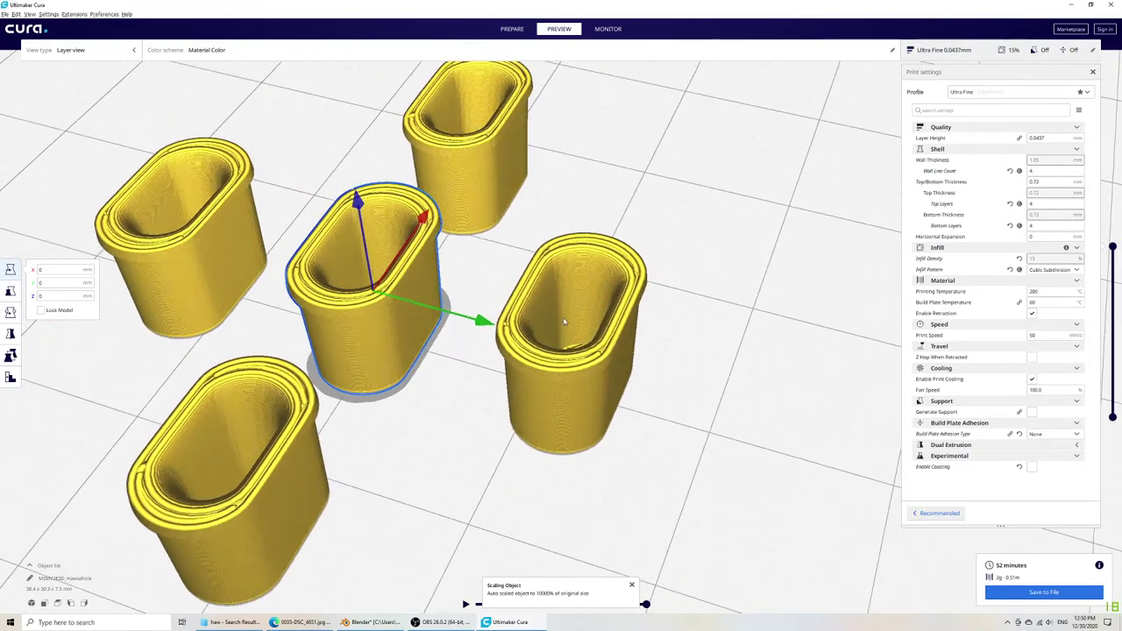
scroll(613, 298, up, 5)
scroll(612, 319, down, 2)
mouse_move(613, 319)
right_down()
mouse_move(582, 305)
mouse_move(506, 399)
mouse_move(570, 400)
mouse_move(588, 360)
right_up()
scroll(583, 305, down, 2)
scroll(517, 386, up, 5)
scroll(507, 399, down, 3)
scroll(588, 361, up, 2)
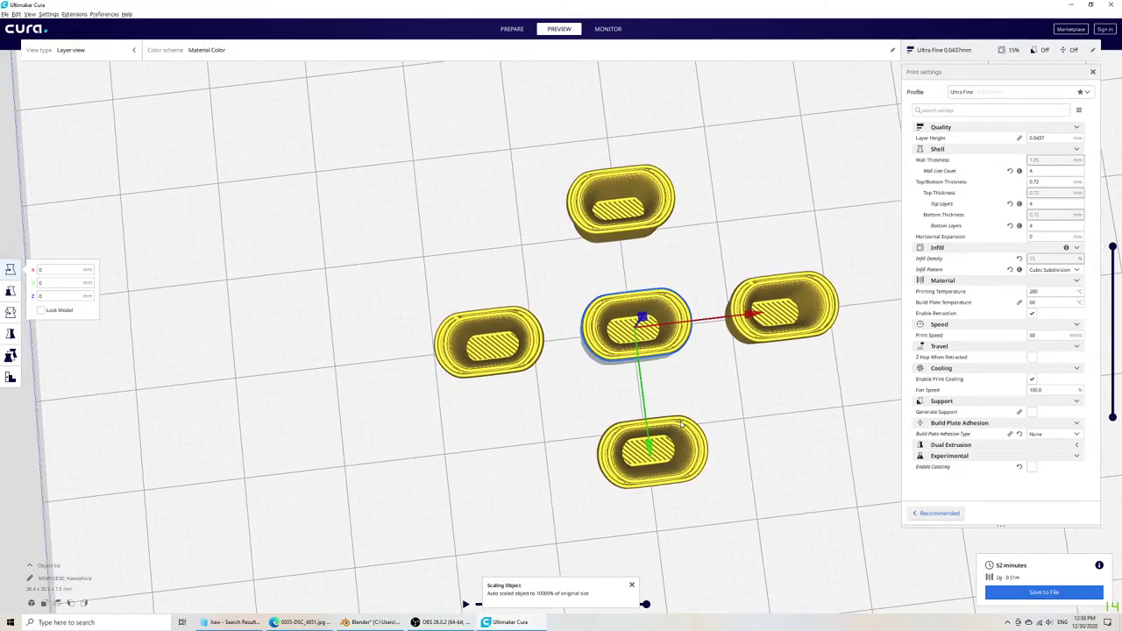
right_drag(680, 423, 712, 368)
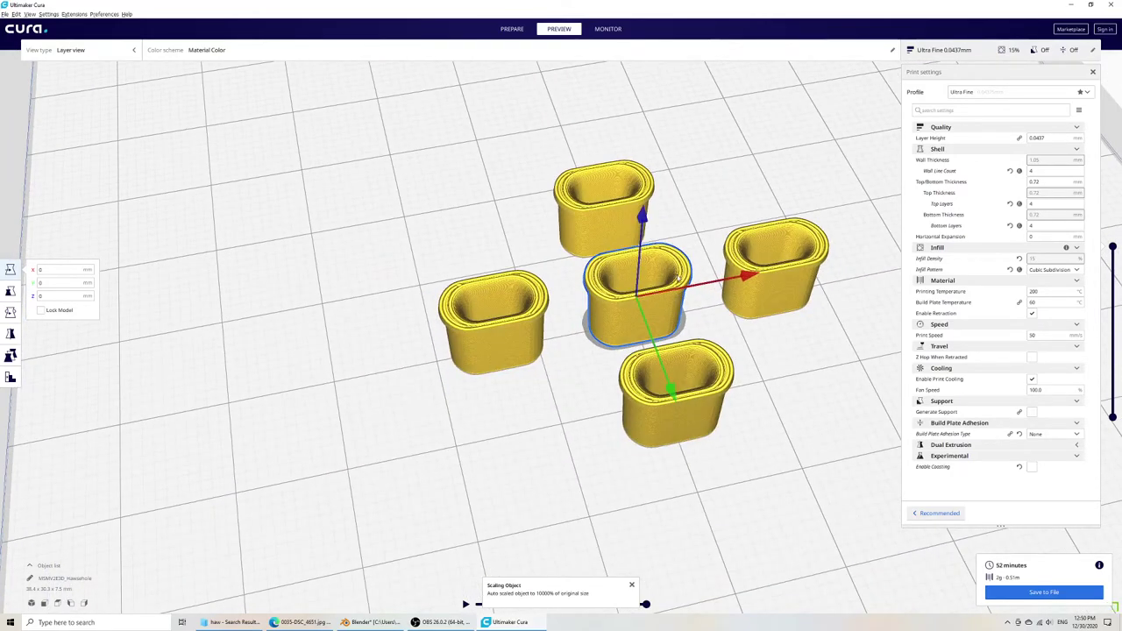
scroll(689, 399, down, 2)
mouse_move(689, 399)
right_down()
mouse_move(731, 344)
mouse_move(696, 427)
right_up()
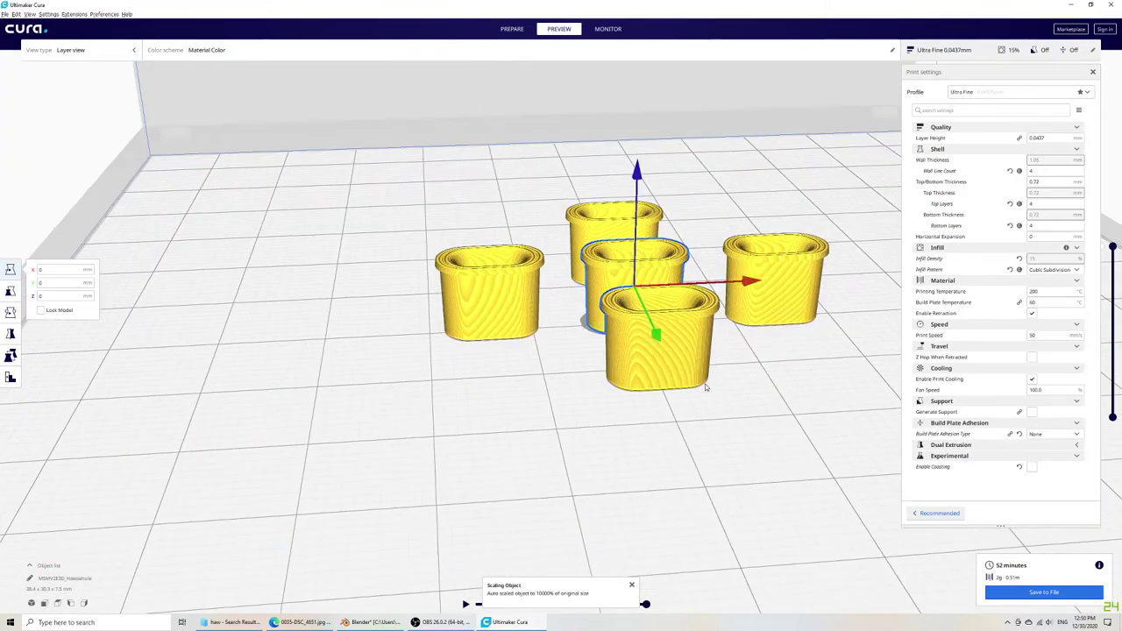
scroll(696, 426, up, 2)
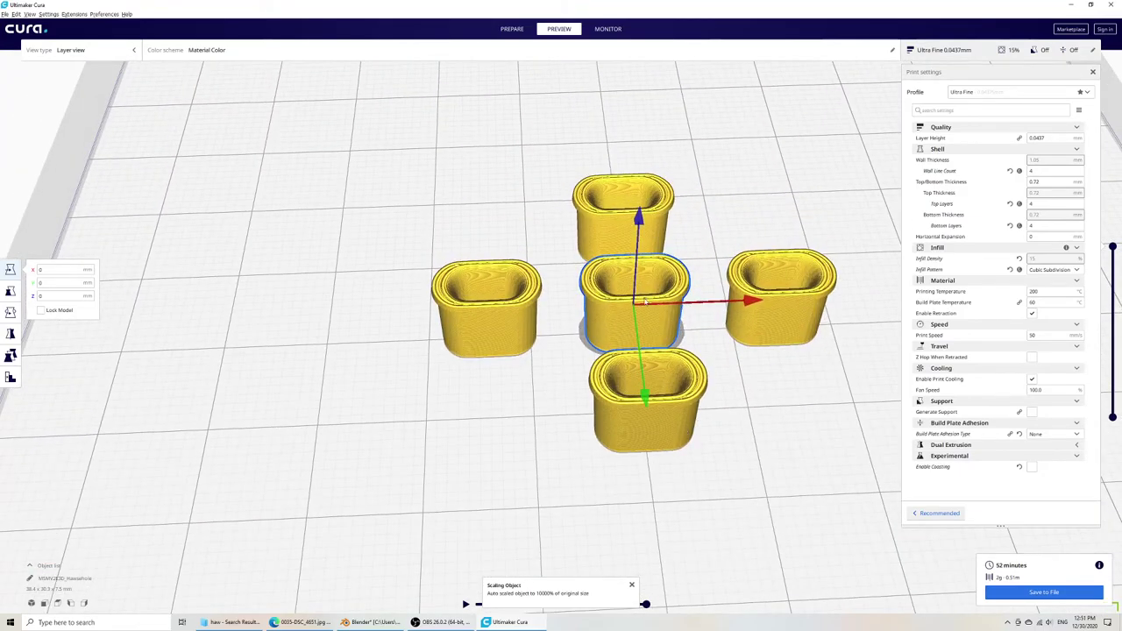
Return to Blender, frame the hawsehole and enter Edit Mode on its mesh.
click(371, 622)
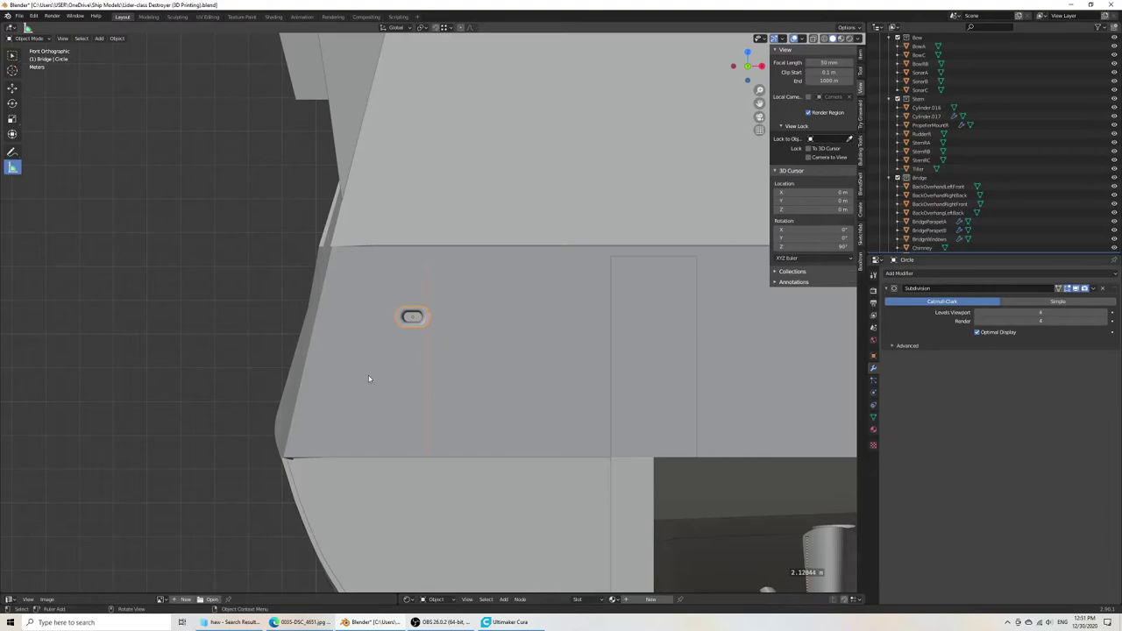
key(KP_Decimal)
key(Tab)
mouse_move(403, 377)
middle_down()
mouse_move(429, 412)
mouse_move(540, 391)
middle_up()
scroll(430, 412, up, 2)
right_click(435, 418)
scroll(541, 391, down, 5)
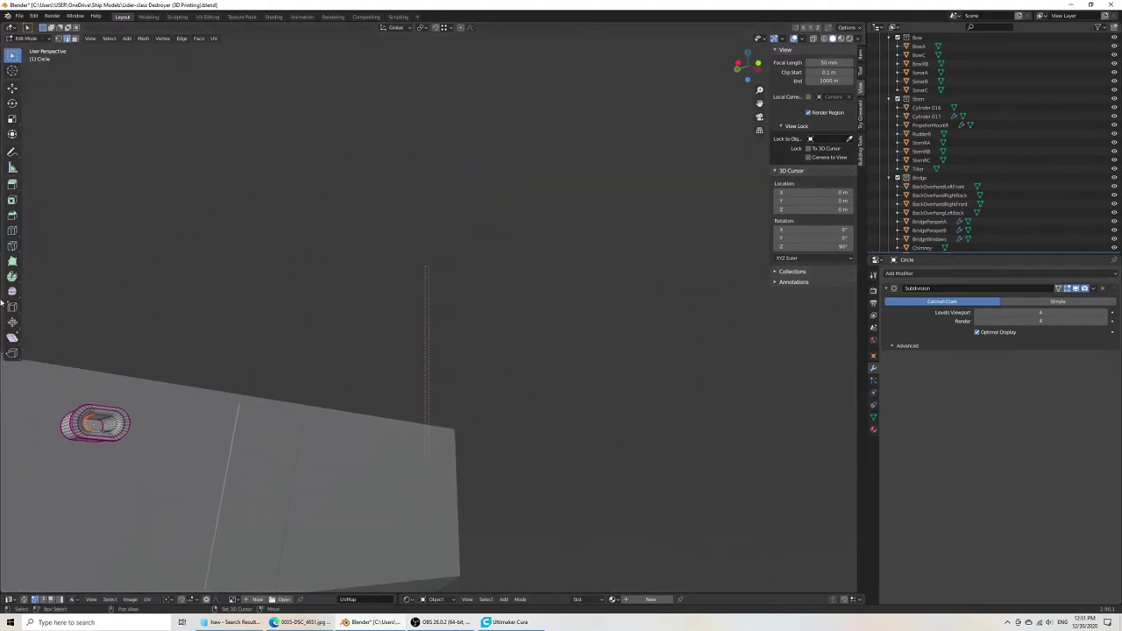
scroll(549, 343, up, 2)
mouse_move(548, 342)
middle_down()
mouse_move(364, 421)
mouse_move(376, 403)
mouse_move(348, 364)
middle_up()
right_click(365, 421)
scroll(377, 403, down, 4)
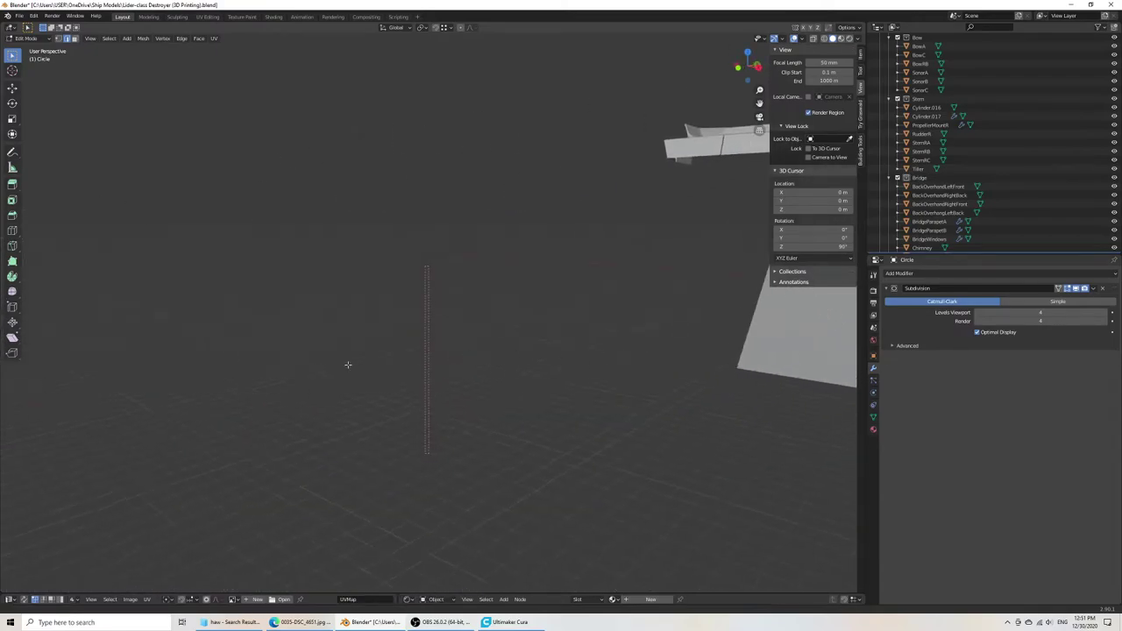
scroll(348, 364, up, 3)
scroll(360, 371, up, 2)
Scale the inner opening edge loop down to 0.747.
alt+click(522, 237)
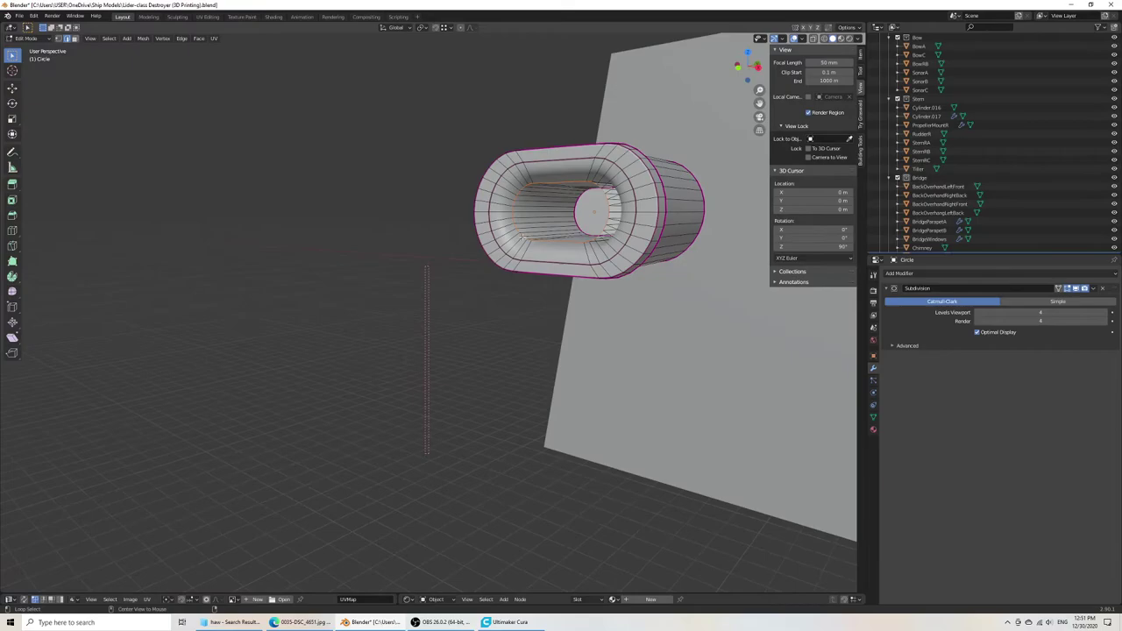
middle_drag(574, 221, 645, 281)
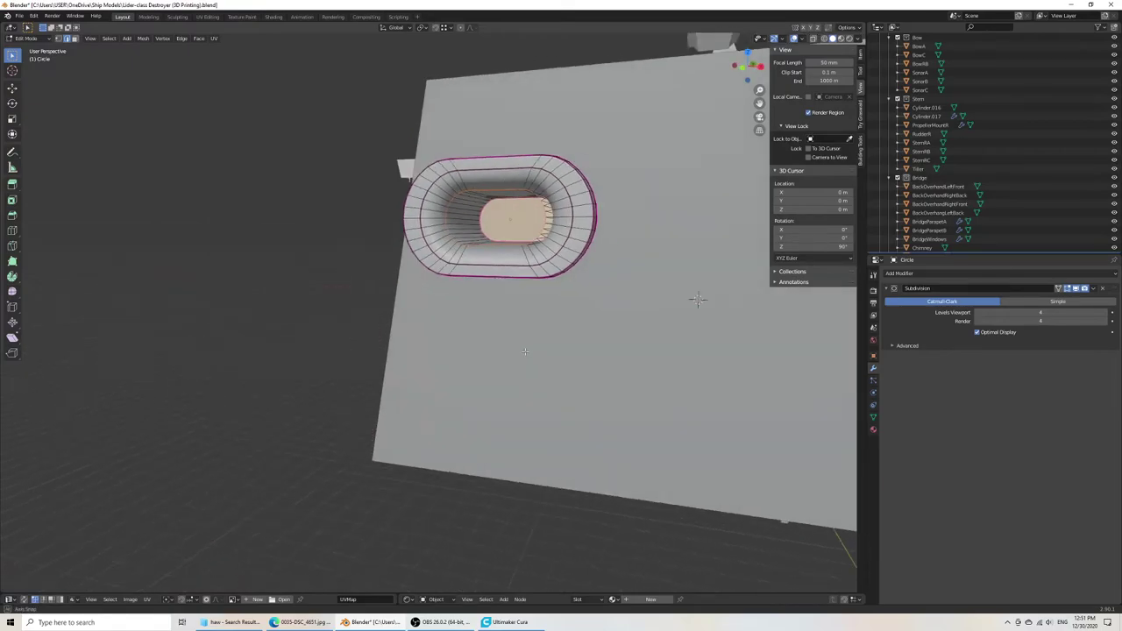
key(s)
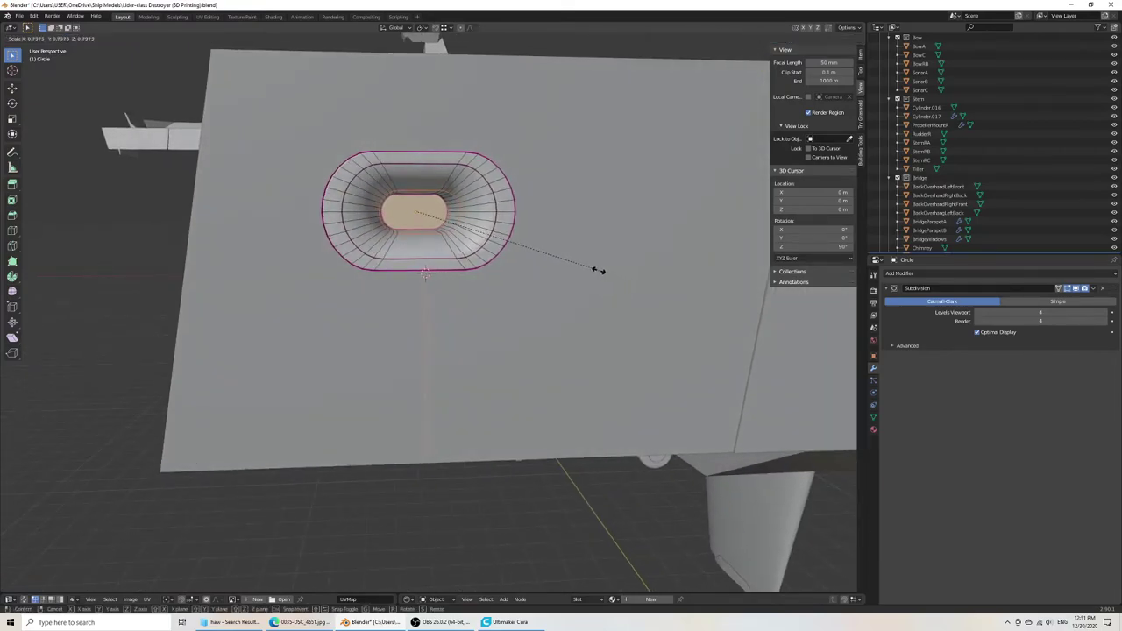
click(586, 267)
Push another edge loop of the tube deeper along the Y axis.
middle_drag(586, 267, 463, 308)
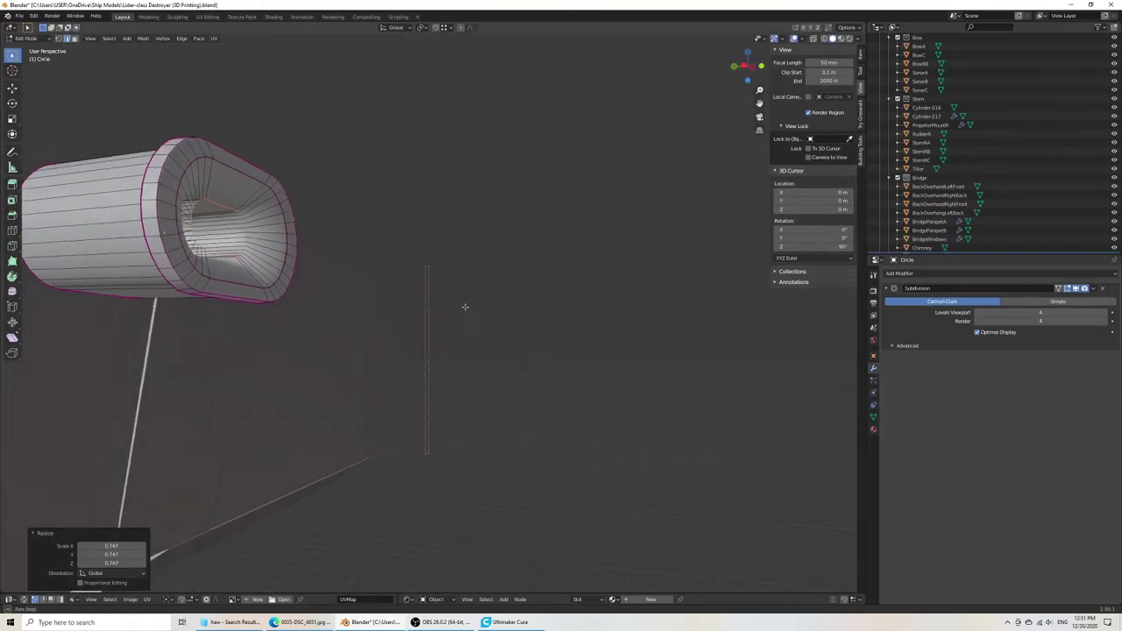
alt+click(175, 217)
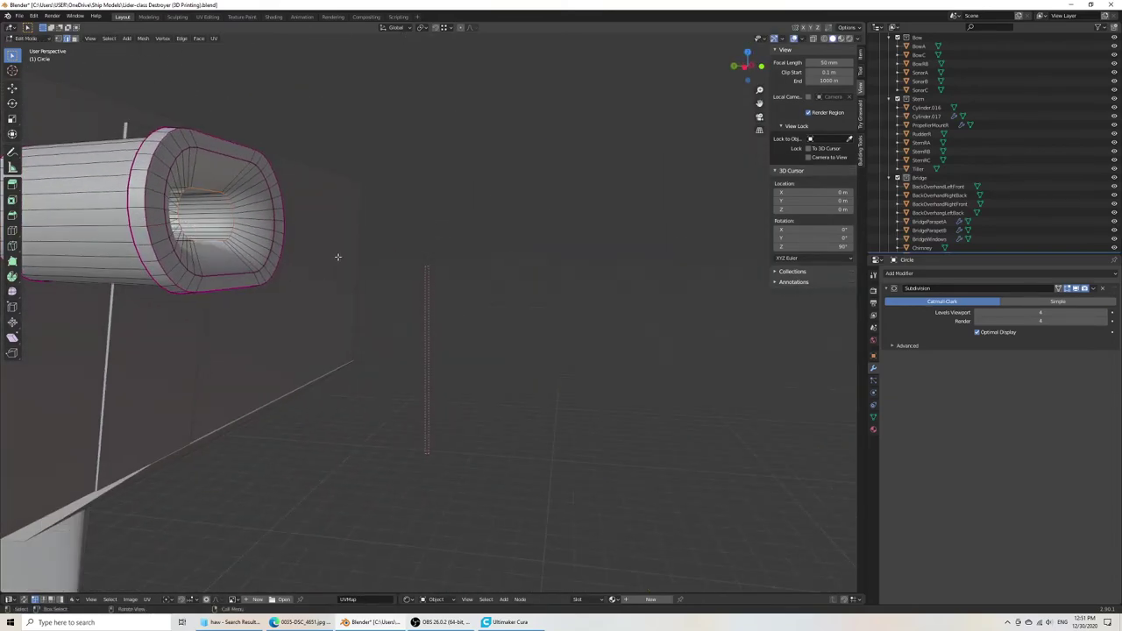
key(g)
key(y)
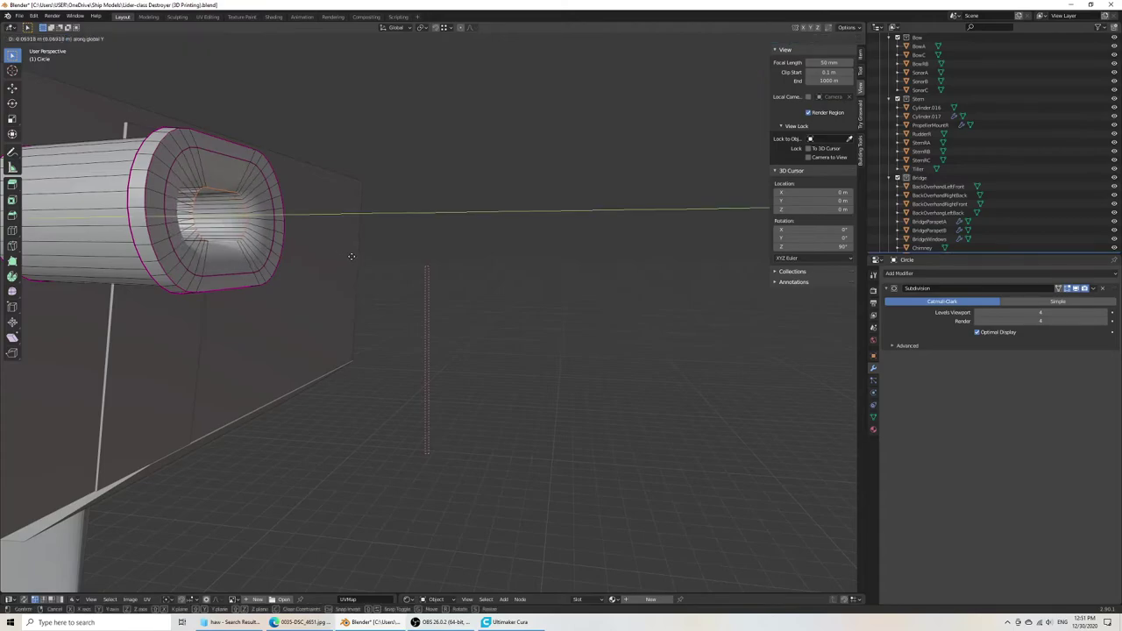
click(353, 255)
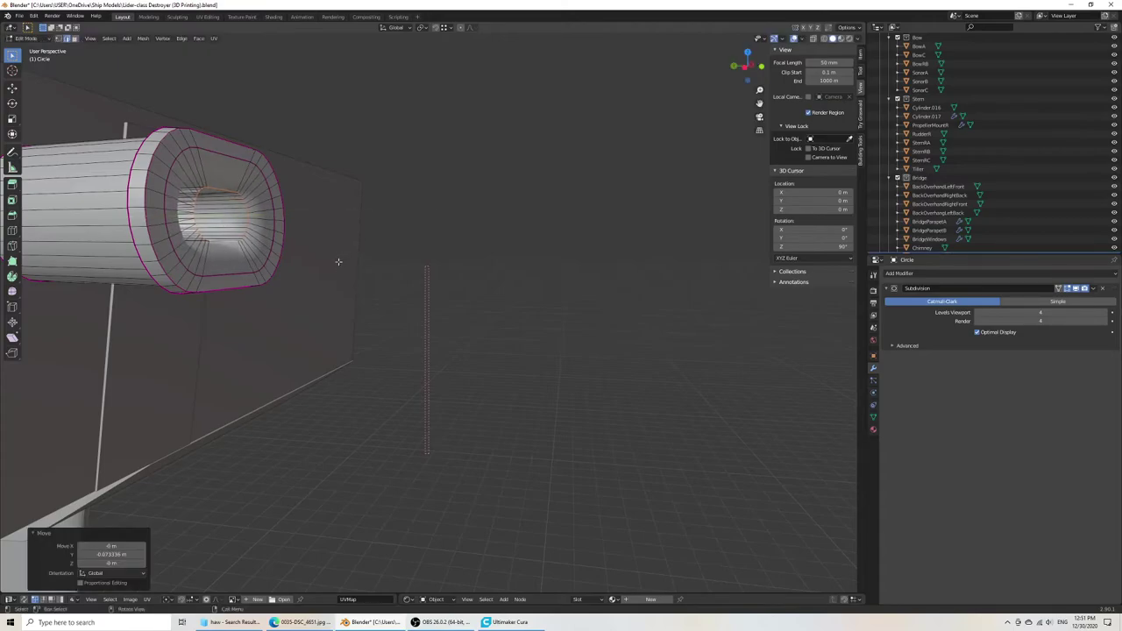
Bevel the inner loop with two segments and nudge it along Y.
key(ctrl+b)
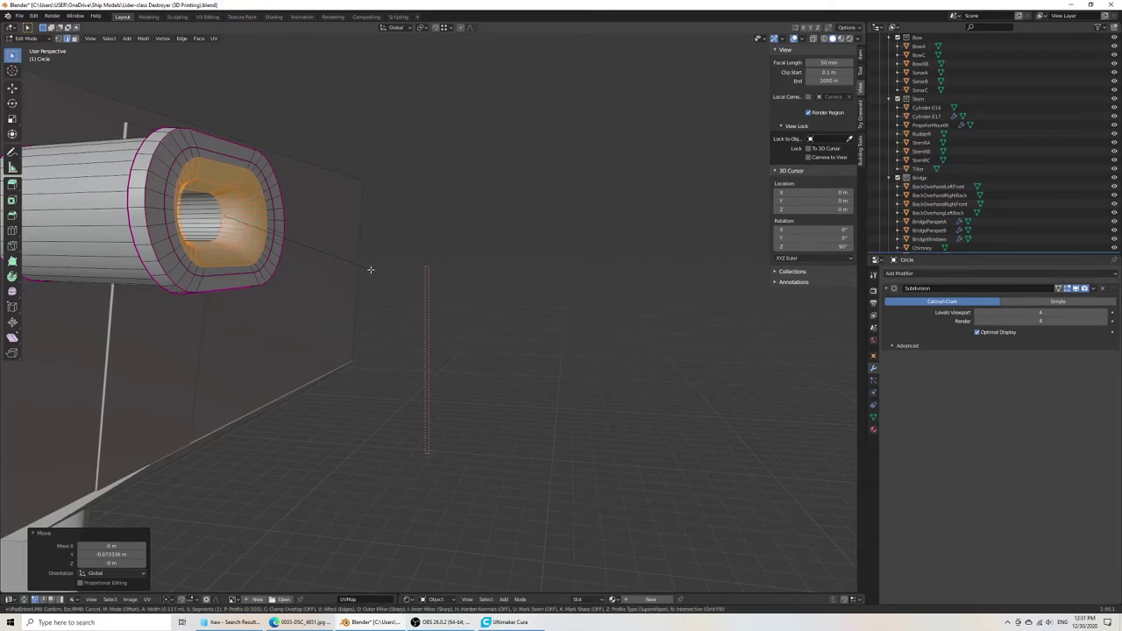
click(369, 269)
key(g)
key(y)
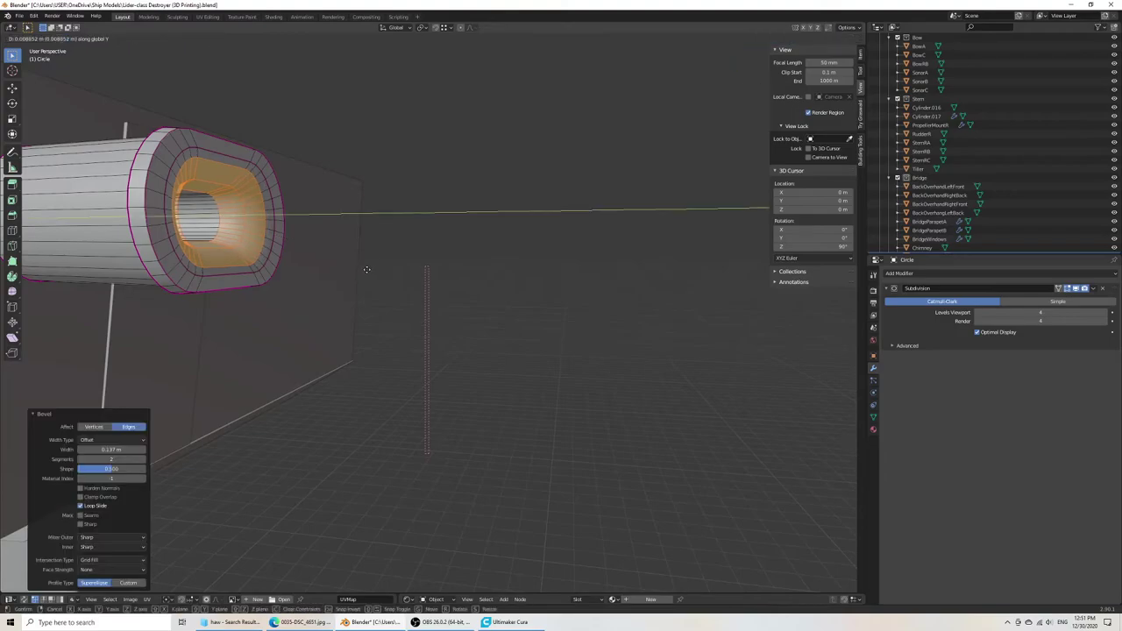
click(364, 270)
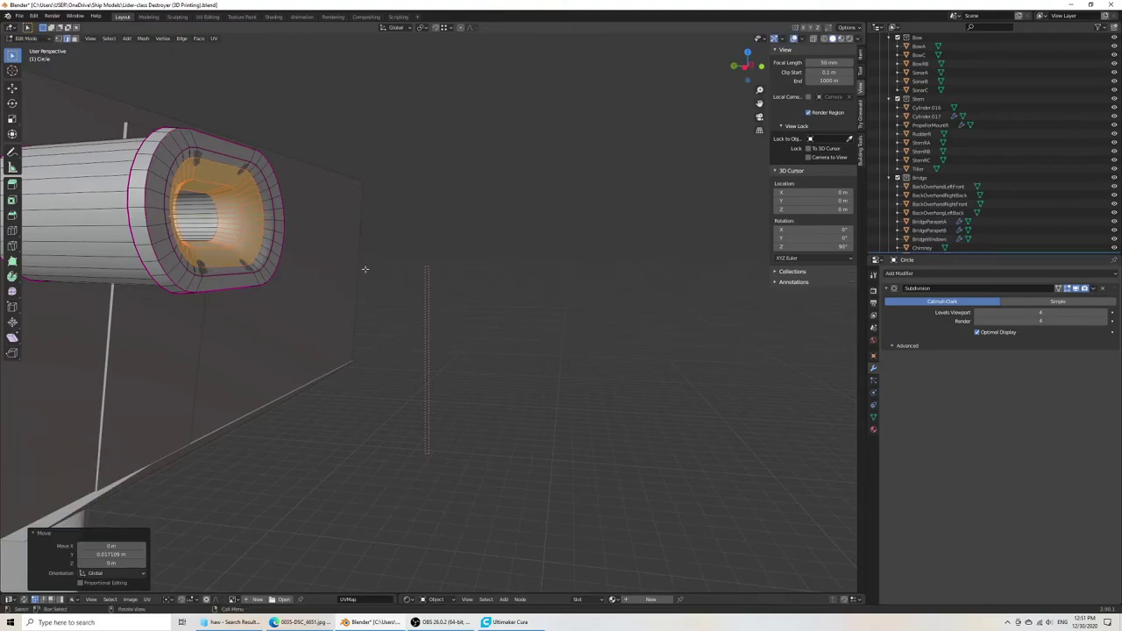
Save the destroyer file and view the flared opening in Object Mode.
key(ctrl+s)
key(Tab)
mouse_move(380, 281)
middle_down()
mouse_move(375, 313)
mouse_move(321, 322)
mouse_move(362, 304)
mouse_move(356, 275)
mouse_move(402, 352)
mouse_move(377, 312)
mouse_move(371, 342)
mouse_move(296, 317)
mouse_move(262, 289)
middle_up()
scroll(311, 313, up, 3)
scroll(402, 352, up, 3)
Cancel the glTF export and export the hawsehole as Hawsehole.stl instead.
click(18, 16)
mouse_move(33, 142)
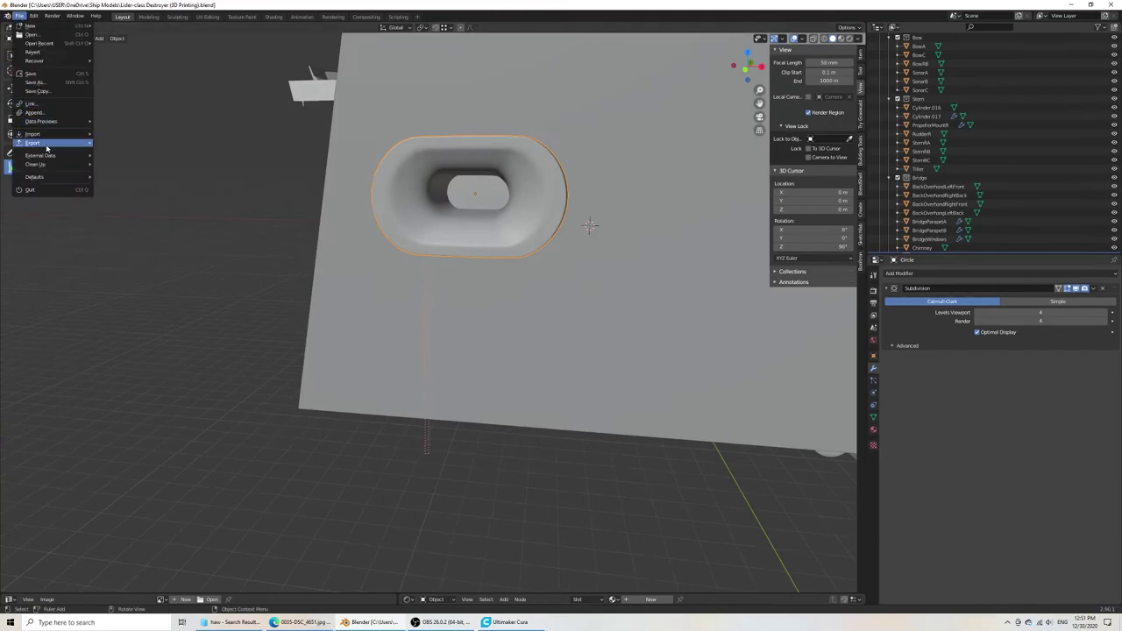
click(131, 212)
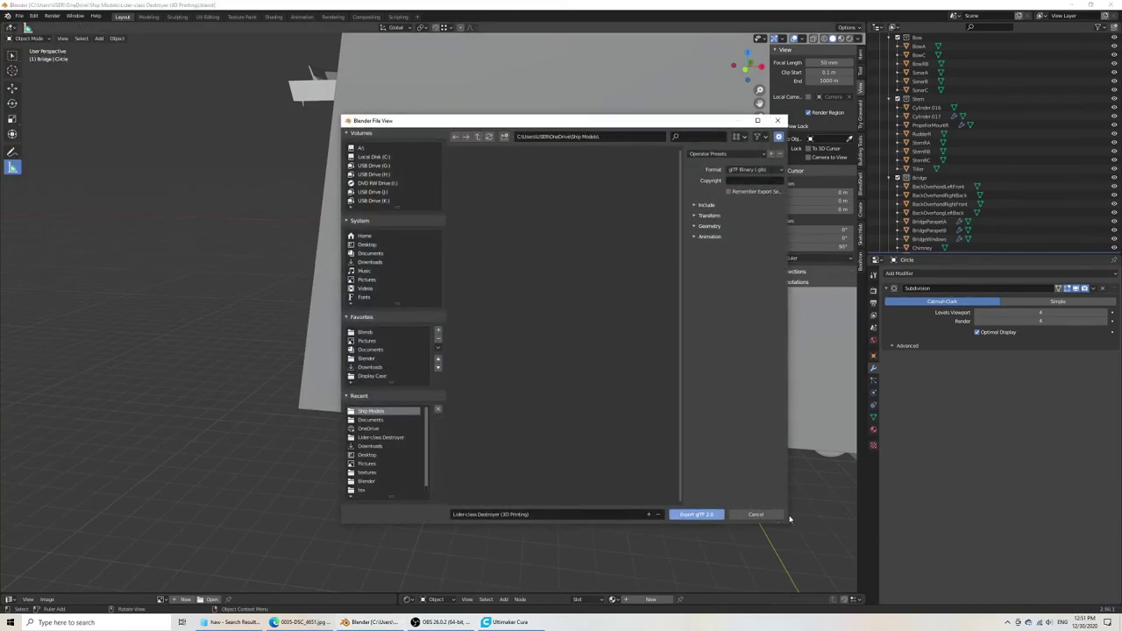
click(695, 514)
click(18, 16)
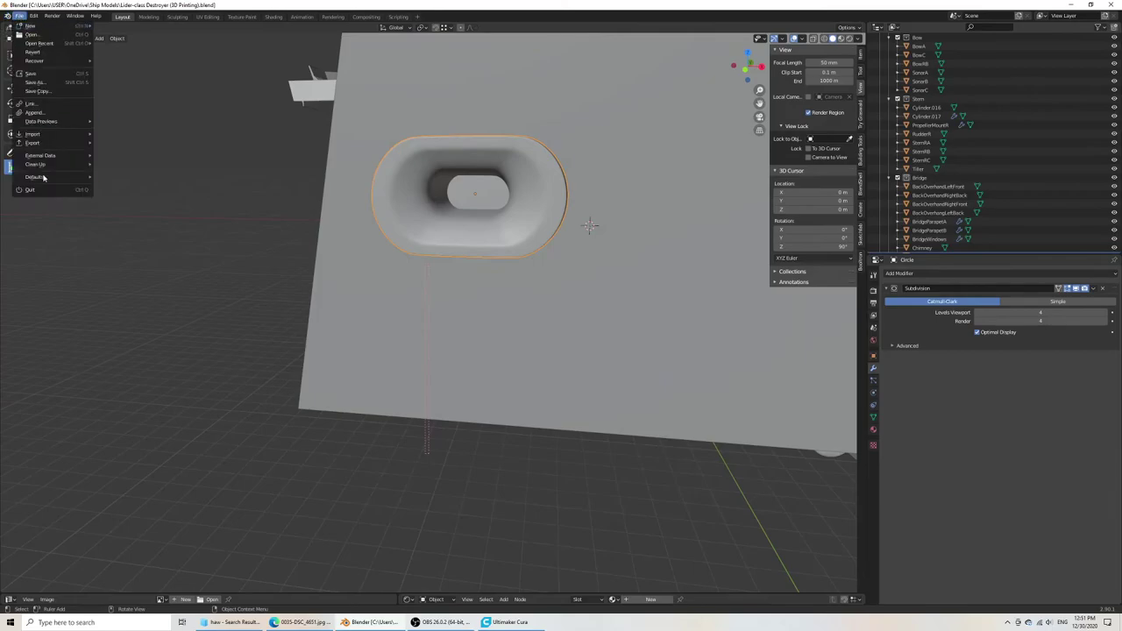
mouse_move(33, 143)
click(145, 204)
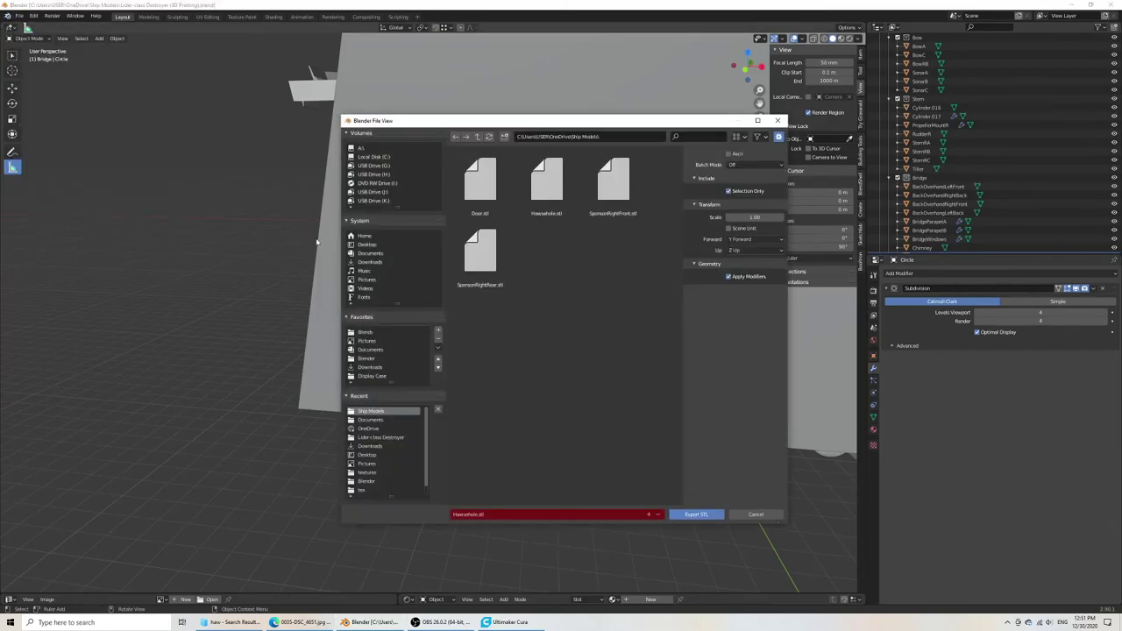
click(690, 516)
Delete the five old hawsehole copies from Cura's build plate.
click(499, 622)
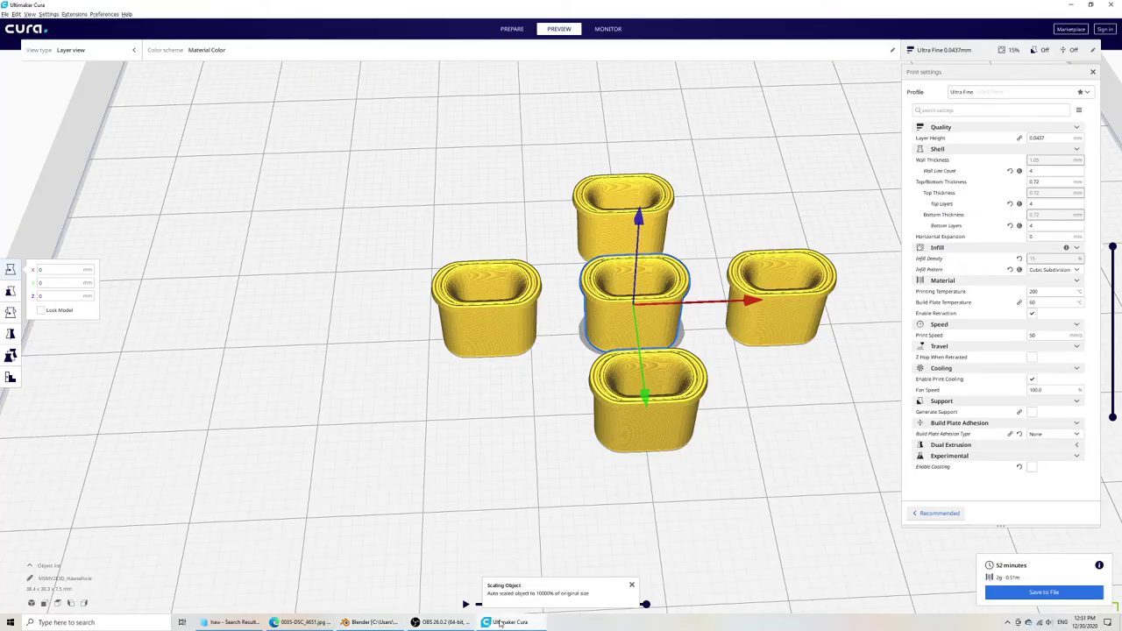
click(259, 621)
double_click(308, 145)
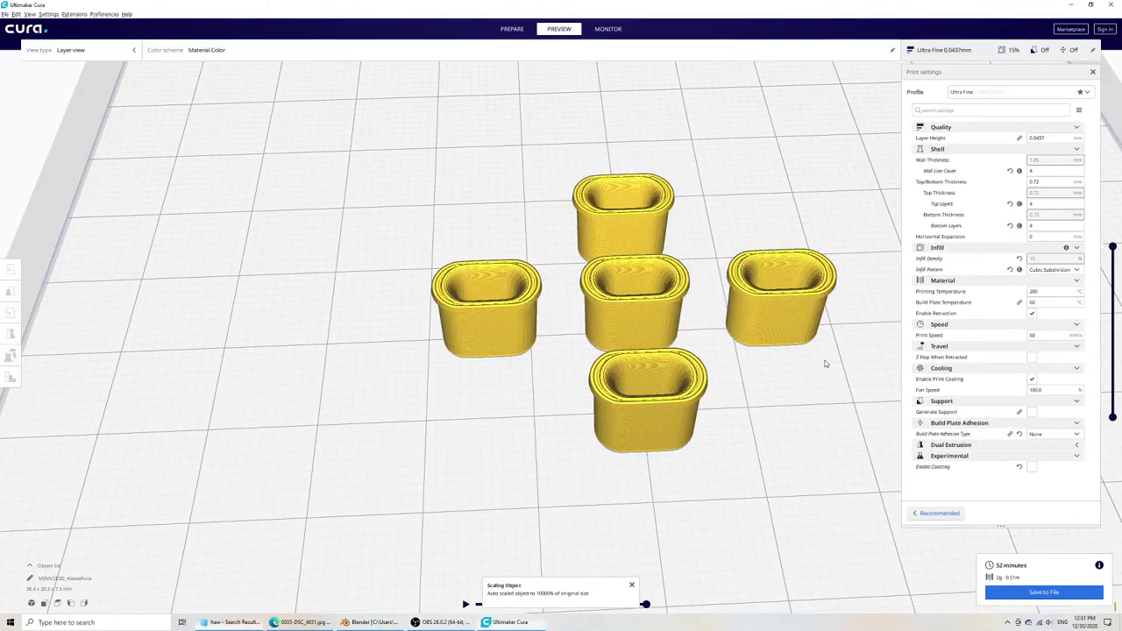
click(761, 298)
key(Delete)
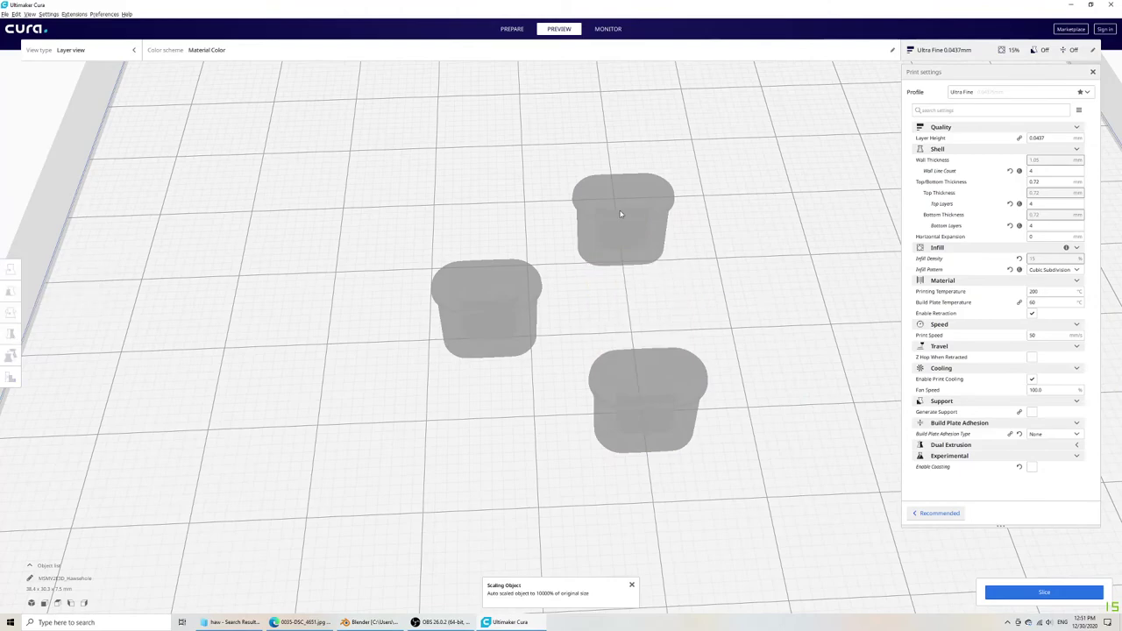
key(Delete)
key(Delete)
key(Delete)
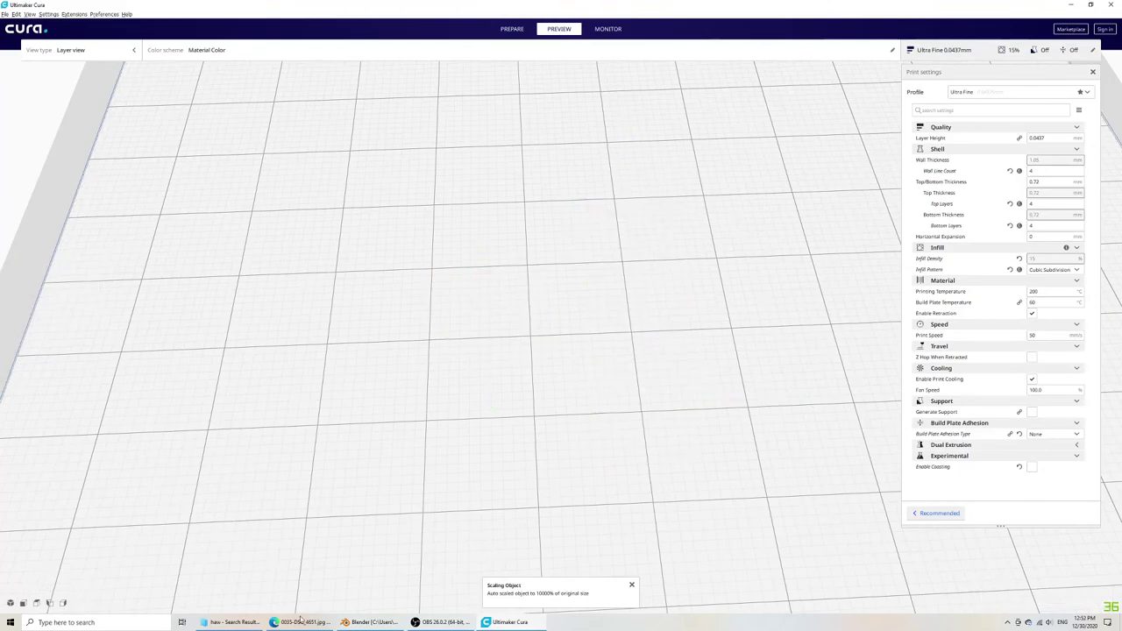
Drag the re-exported Hawsehole.stl from File Explorer onto Cura's build plate.
click(230, 621)
mouse_move(316, 138)
mouse_down()
mouse_move(536, 167)
mouse_move(826, 284)
mouse_up()
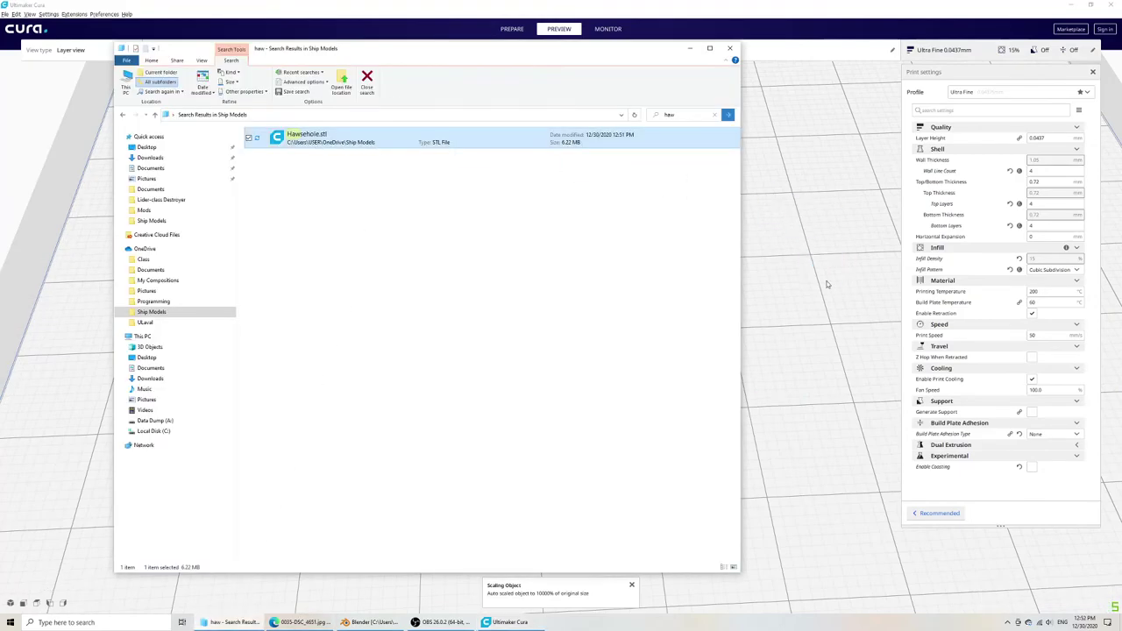
click(762, 4)
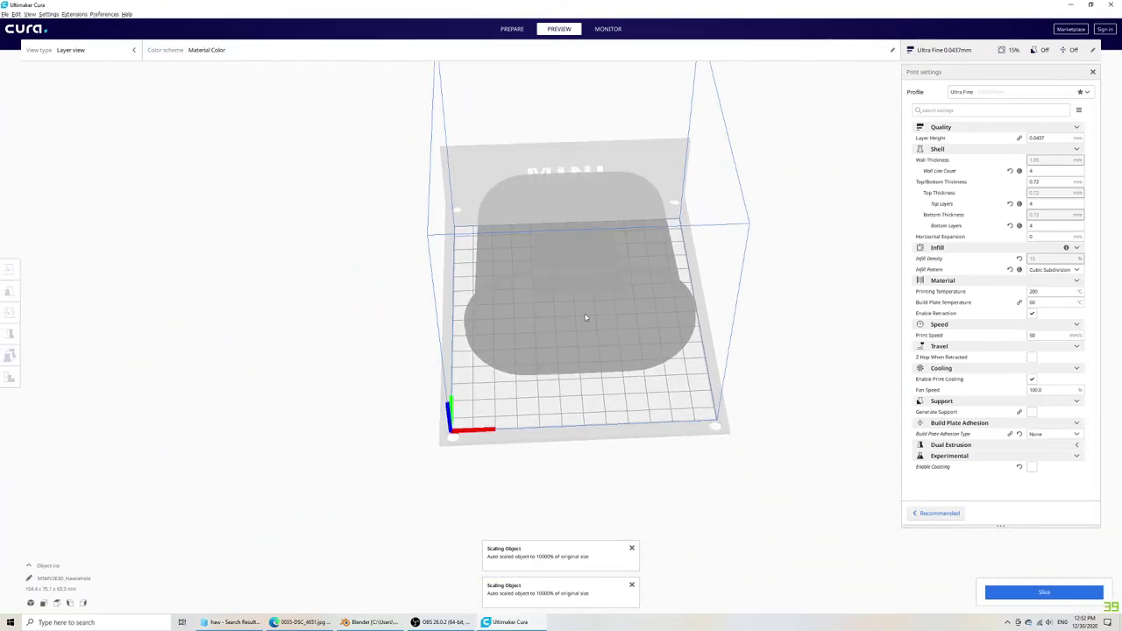
Back in Prepare, scale the hawsehole down to 10% of its size.
click(515, 30)
right_drag(710, 465, 371, 363)
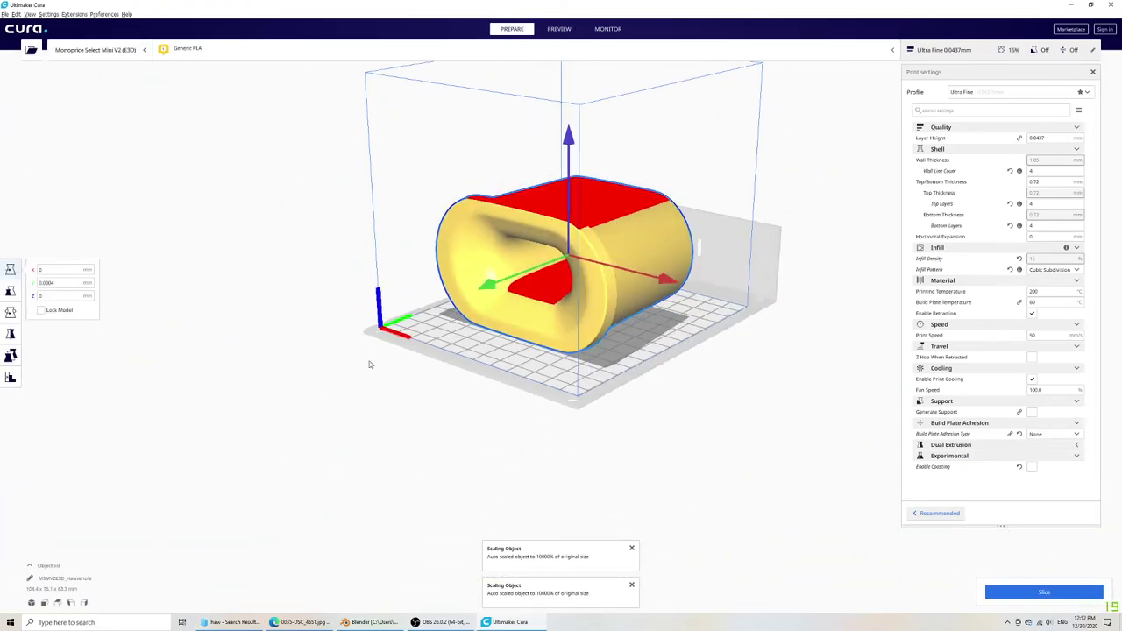
click(11, 290)
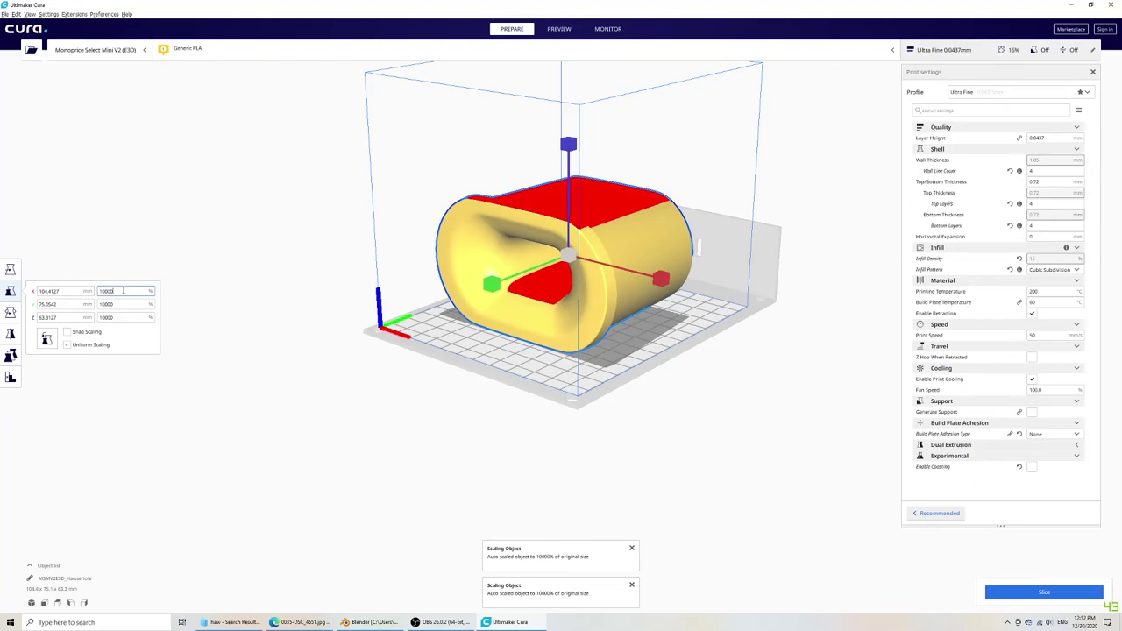
text(100)
key(Return)
Rotate the hawsehole so it stands upright on its end.
click(11, 270)
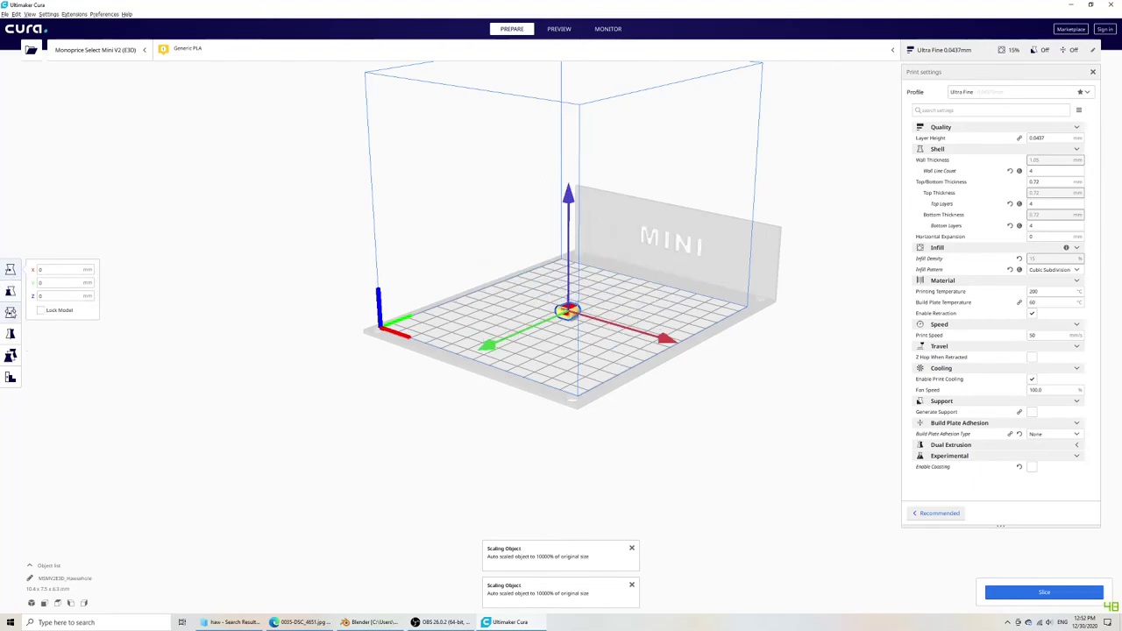
key(r)
right_drag(602, 453, 565, 408)
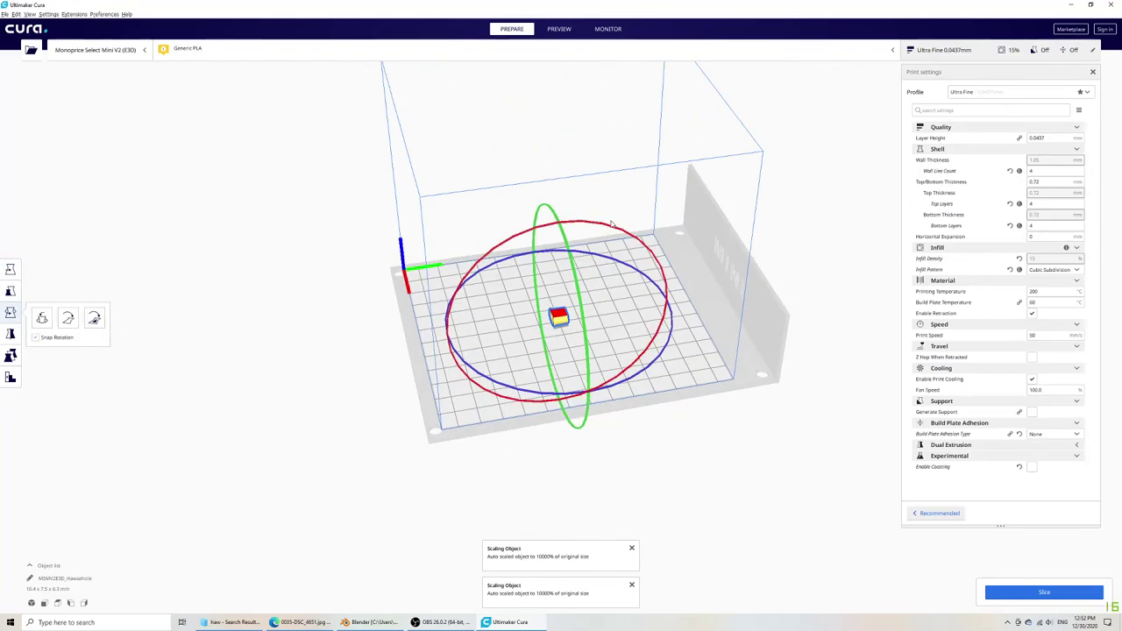
mouse_move(565, 407)
mouse_down()
mouse_move(554, 464)
mouse_move(675, 447)
mouse_up()
Zoom in on the small upright hawsehole and start slicing it.
scroll(513, 409, up, 5)
right_drag(514, 410, 659, 403)
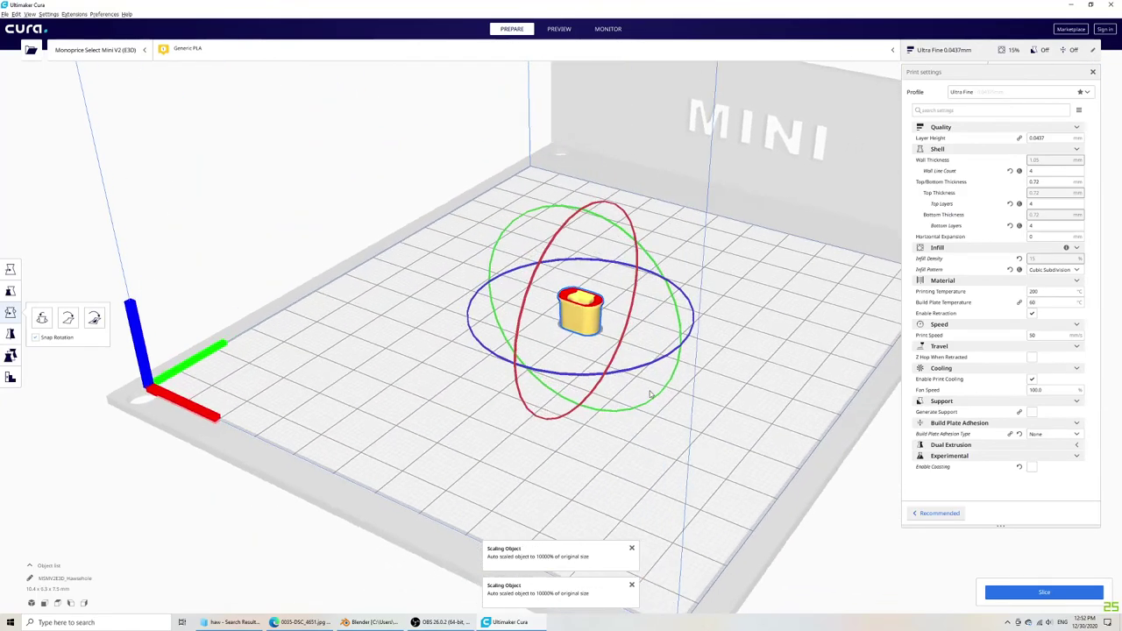
scroll(659, 403, up, 5)
click(1027, 593)
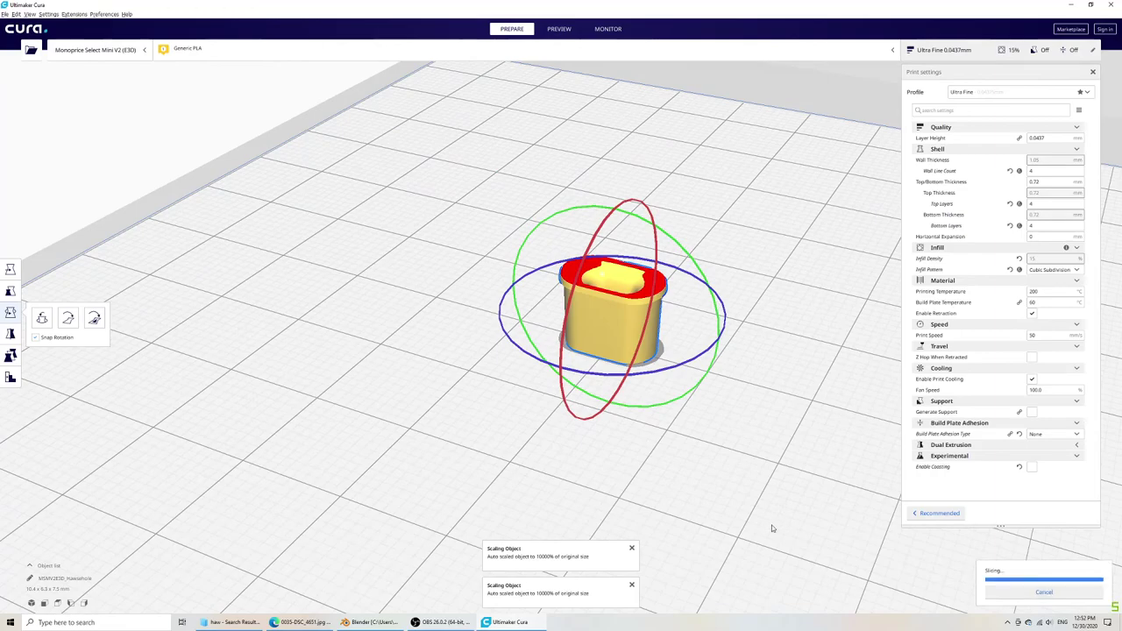
Preview the sliced hawsehole layers, zooming and orbiting to inspect the 16-minute print.
click(1002, 592)
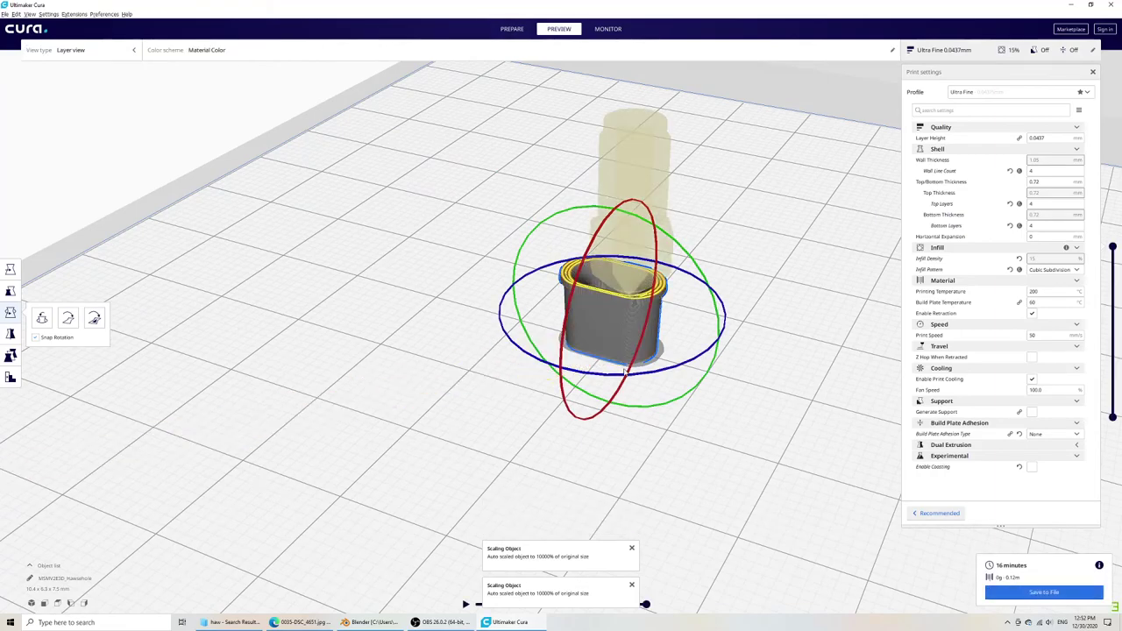
scroll(745, 366, up, 3)
scroll(631, 376, down, 2)
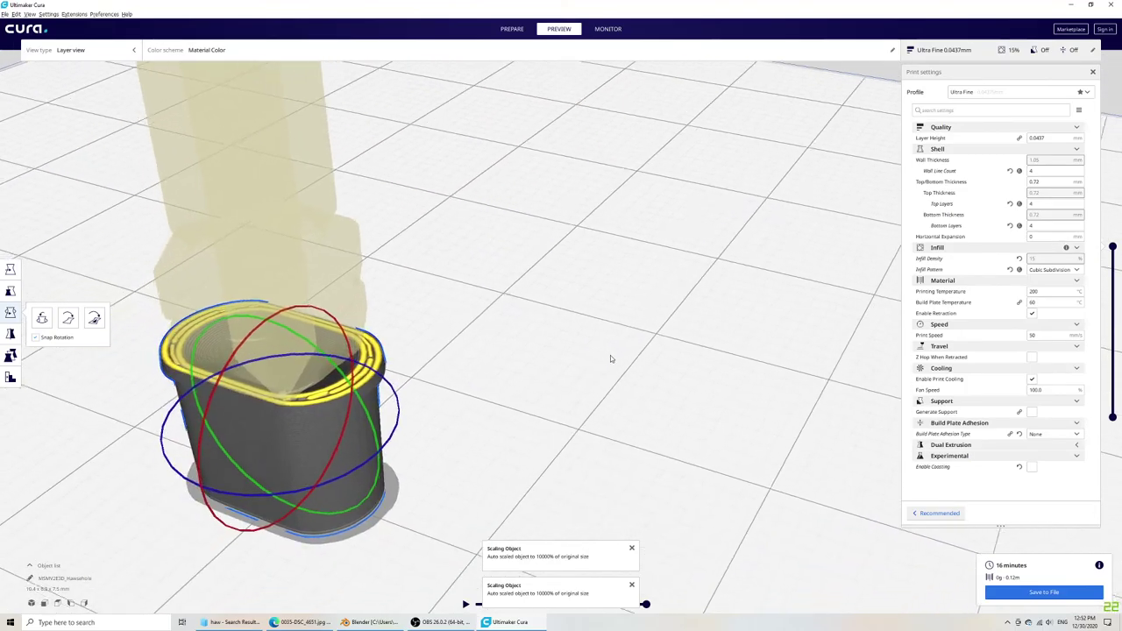
scroll(610, 355, up, 1)
scroll(650, 353, up, 1)
scroll(631, 364, up, 2)
scroll(605, 386, up, 2)
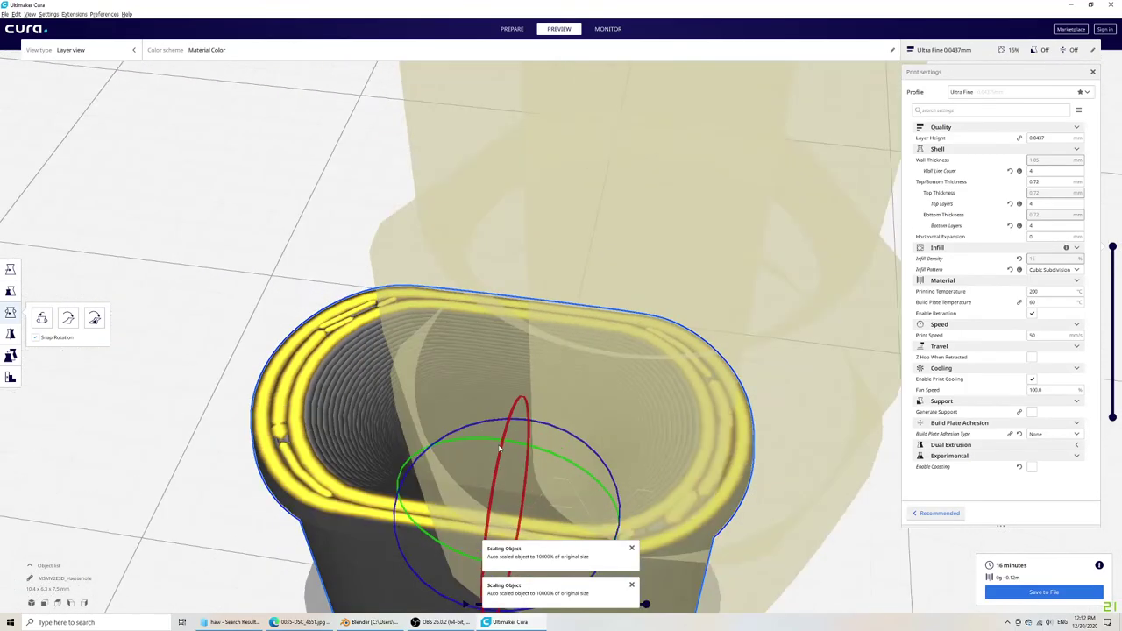
scroll(576, 406, up, 2)
mouse_move(577, 406)
right_down()
mouse_move(570, 345)
mouse_move(583, 375)
mouse_move(696, 383)
mouse_move(813, 352)
mouse_move(845, 317)
mouse_move(730, 313)
mouse_move(738, 338)
mouse_move(819, 268)
mouse_move(508, 418)
mouse_move(554, 378)
right_up()
Multiply the selected hawsehole with 4 copies, then slice all five models.
right_click(415, 375)
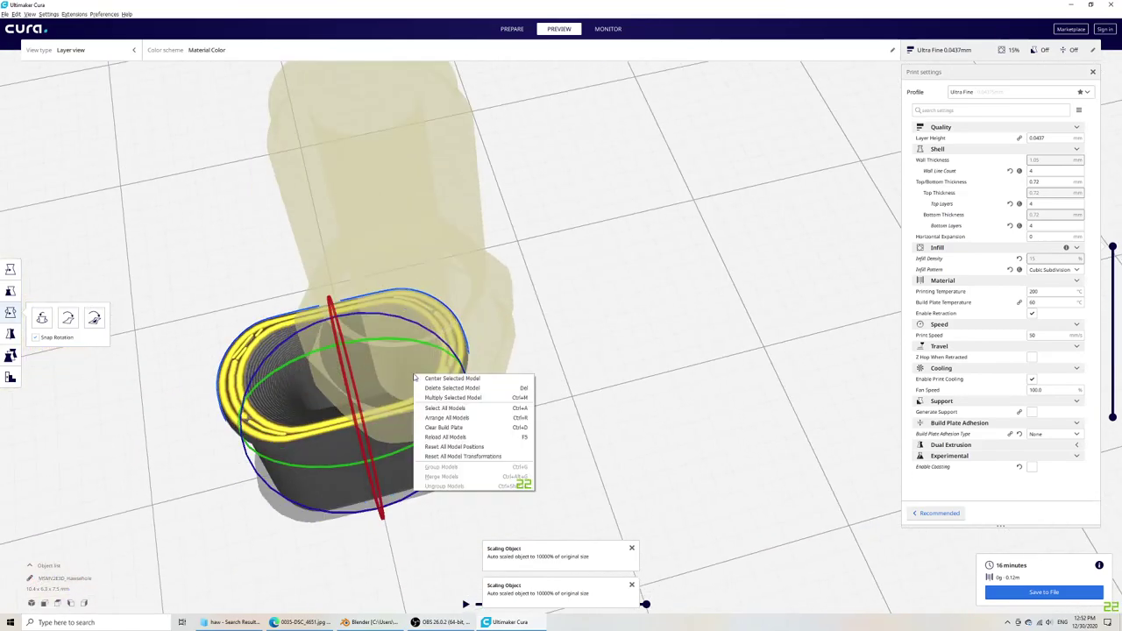
click(468, 399)
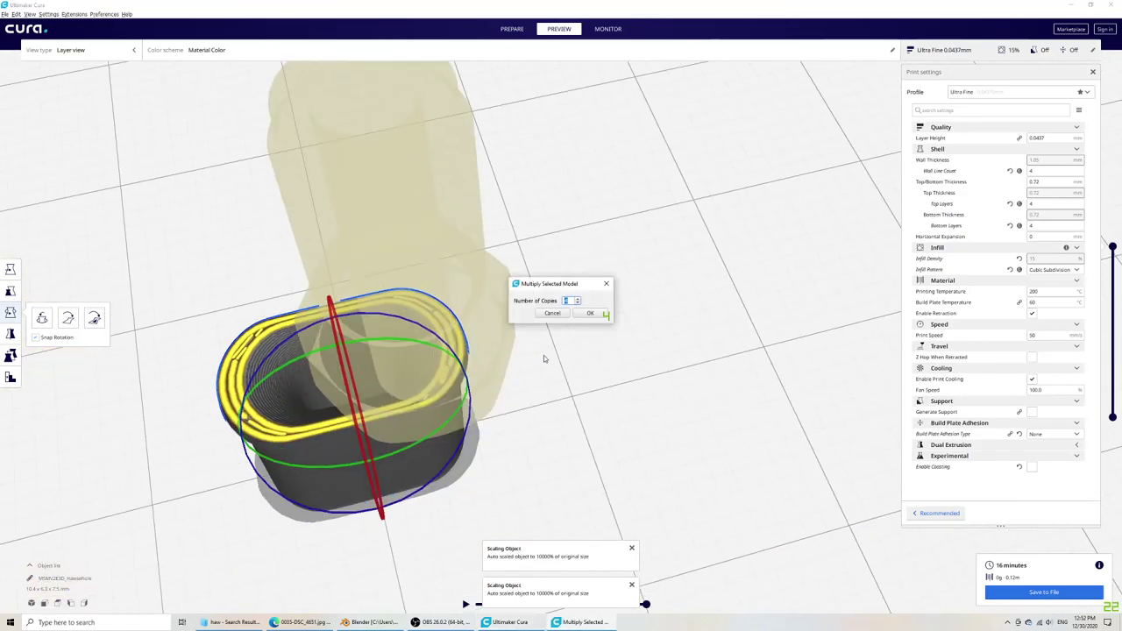
click(602, 313)
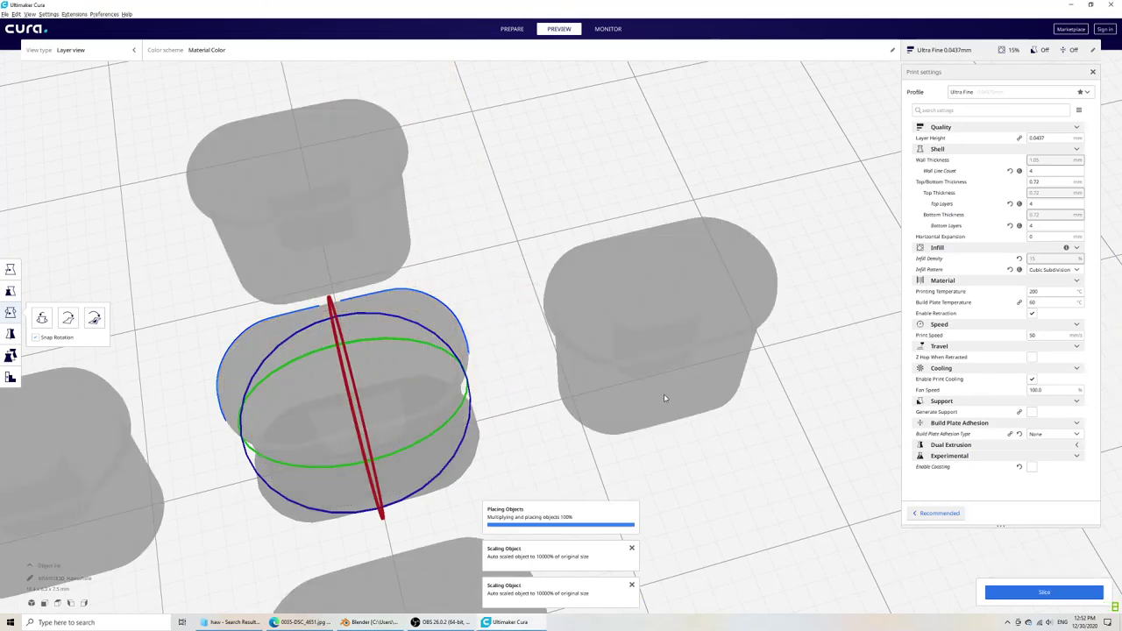
click(1037, 593)
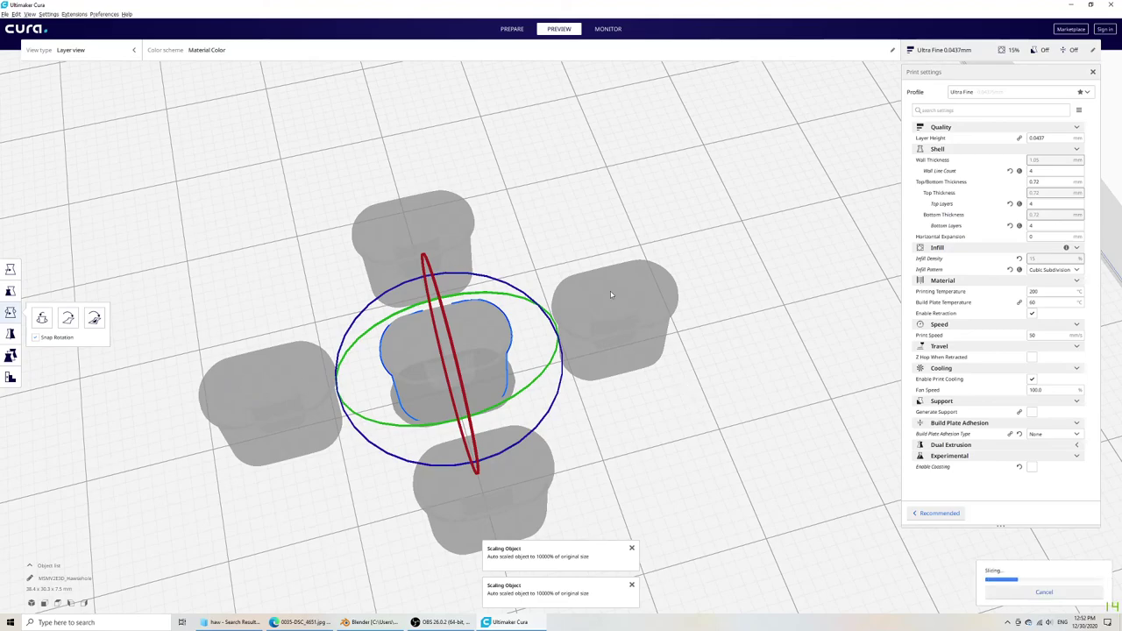
scroll(547, 344, down, 5)
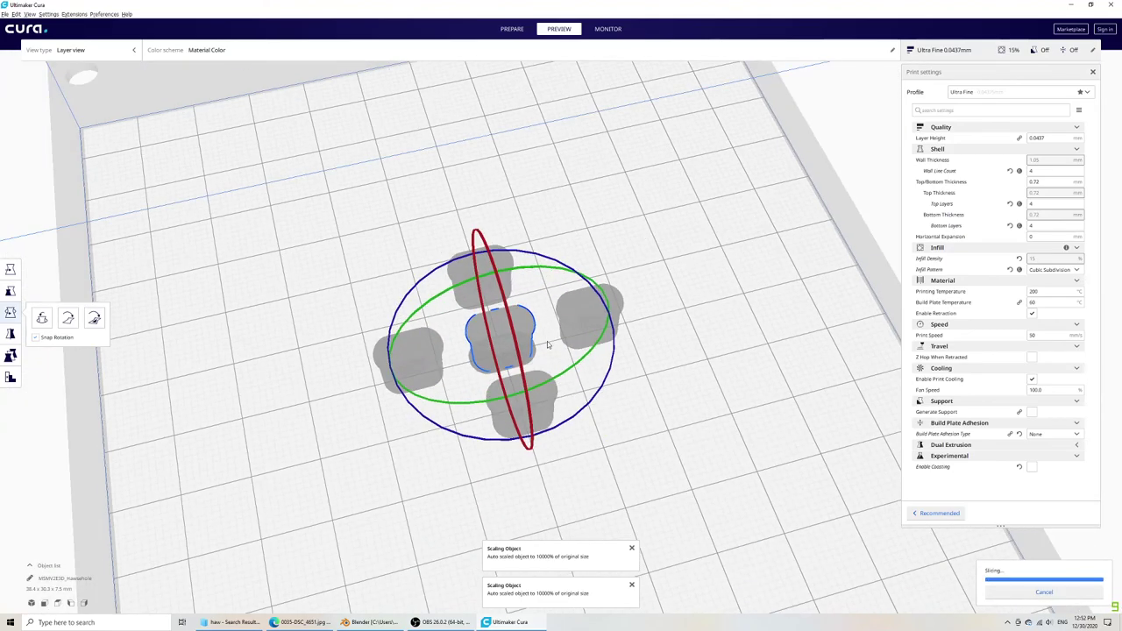